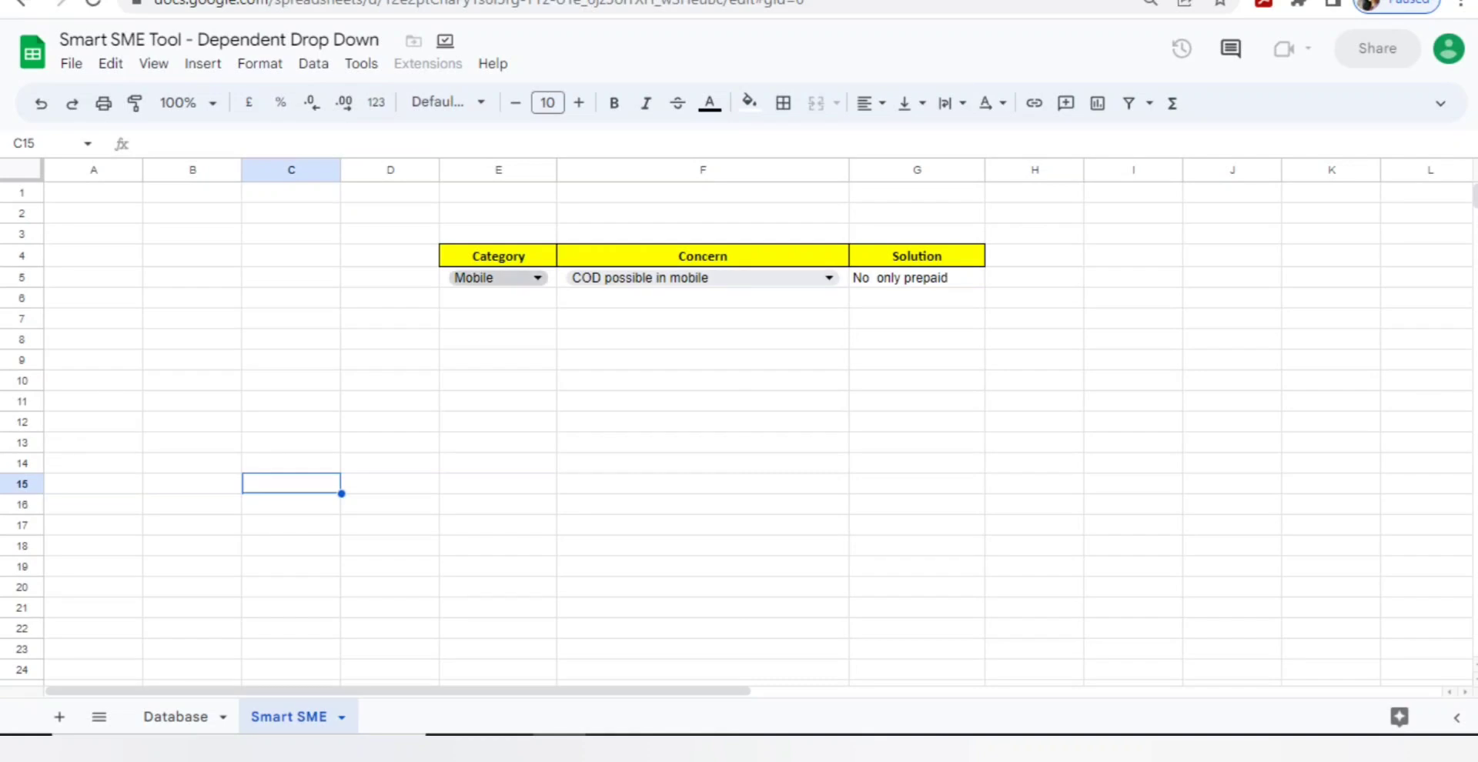
Step: Review the choices offered by the Category and Concern dropdowns in row 5 of the Smart SME sheet
click(536, 278)
key(Down)
key(Down)
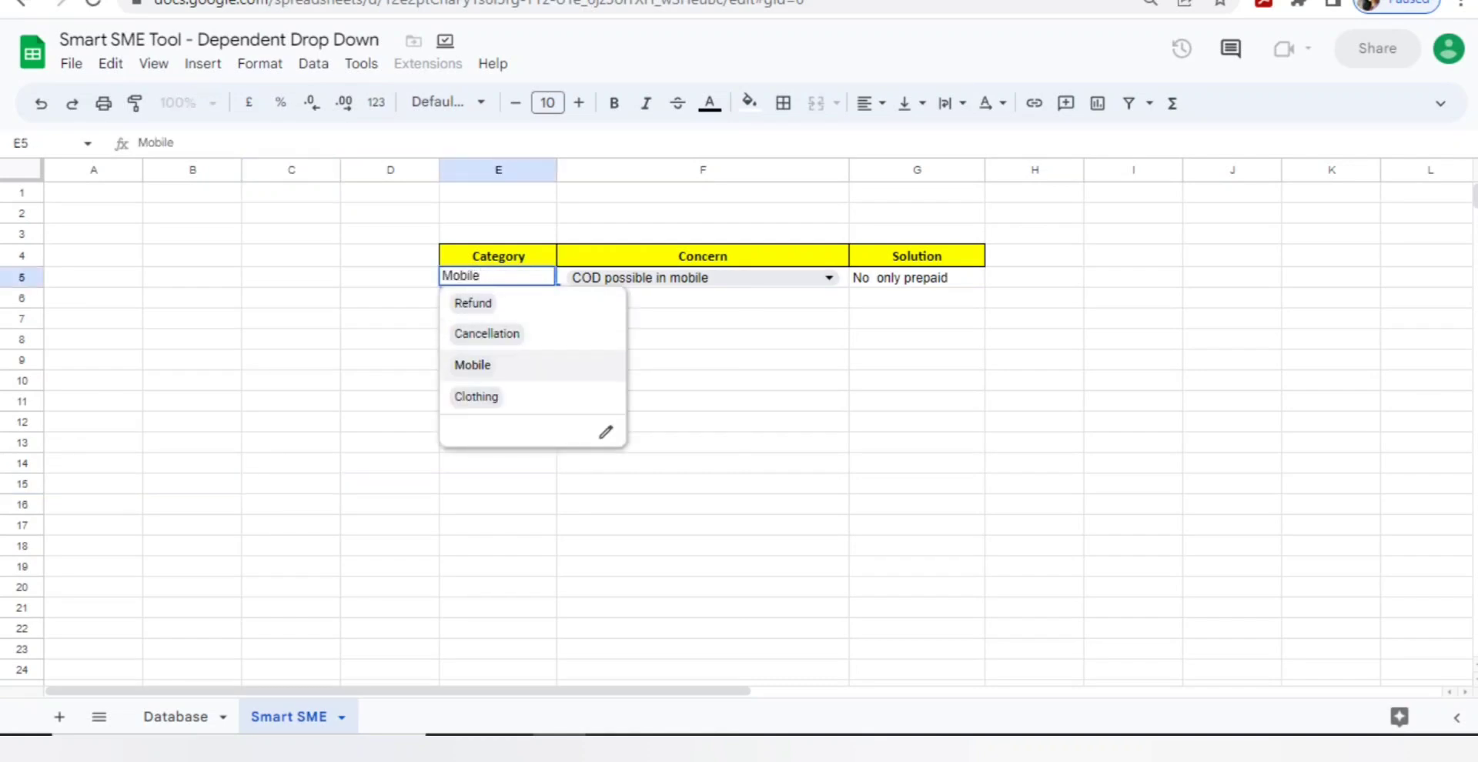
key(Escape)
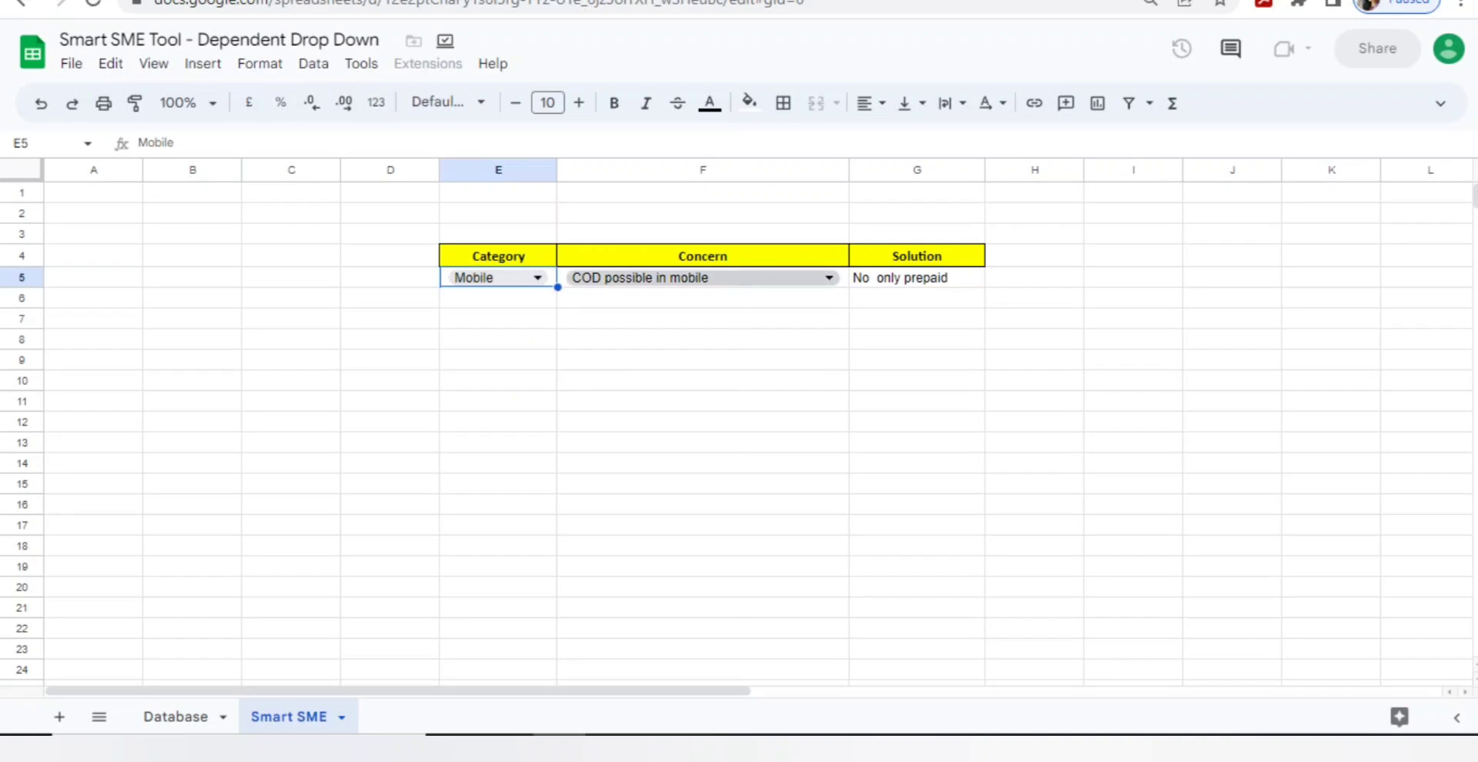
click(828, 278)
click(498, 338)
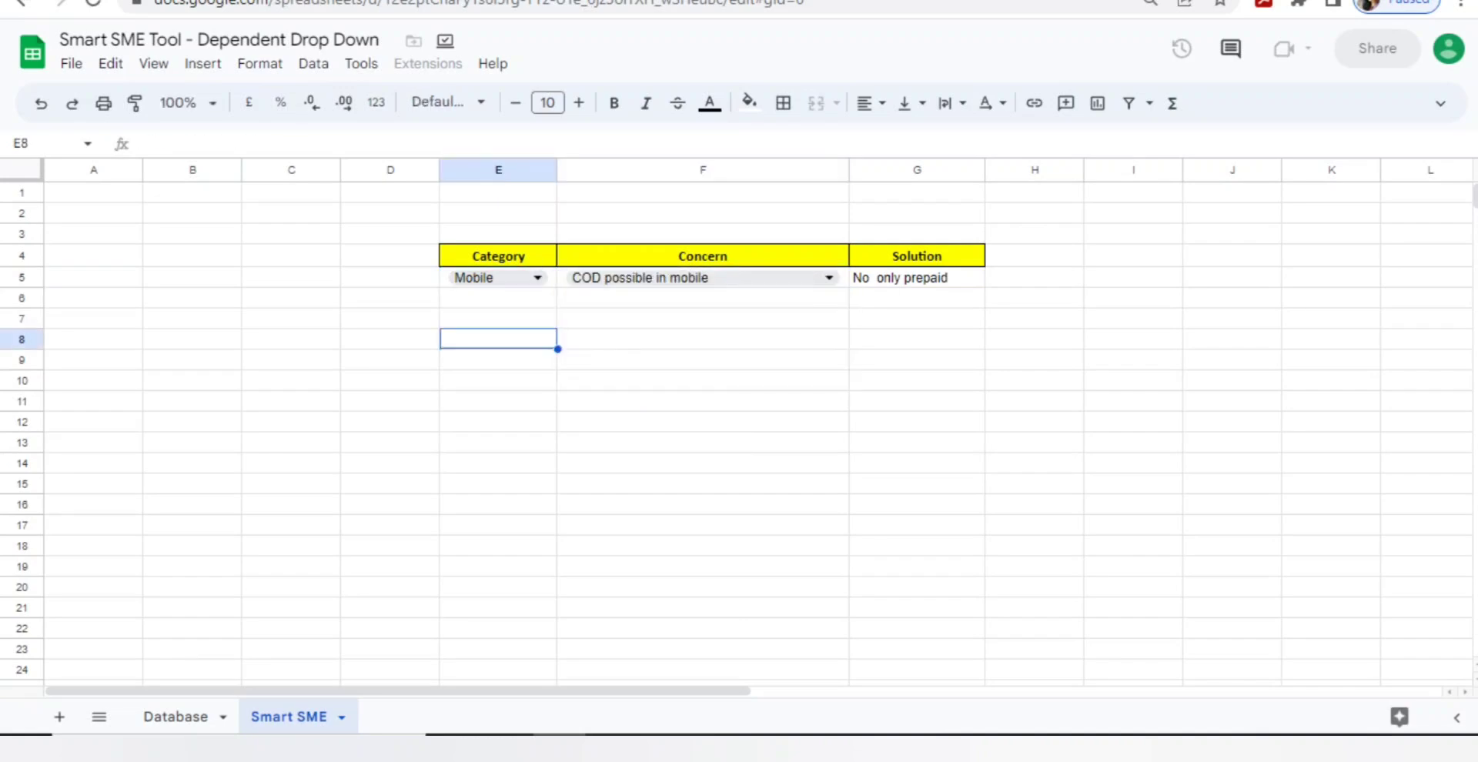
Step: Reselect Mobile as the category, check its Concern choices with COD possible in mobile selected, and inspect the Solution formula
click(537, 278)
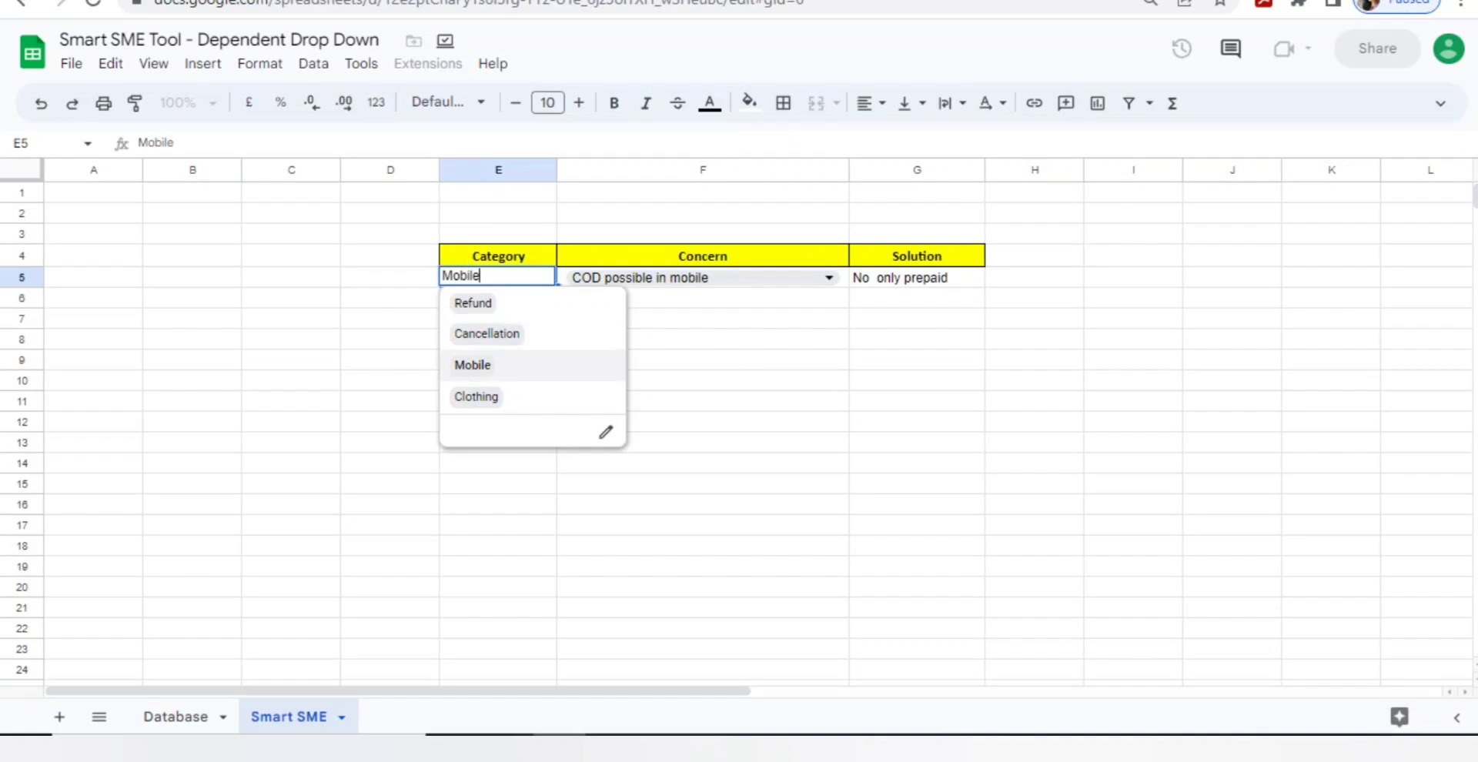
click(471, 365)
click(828, 278)
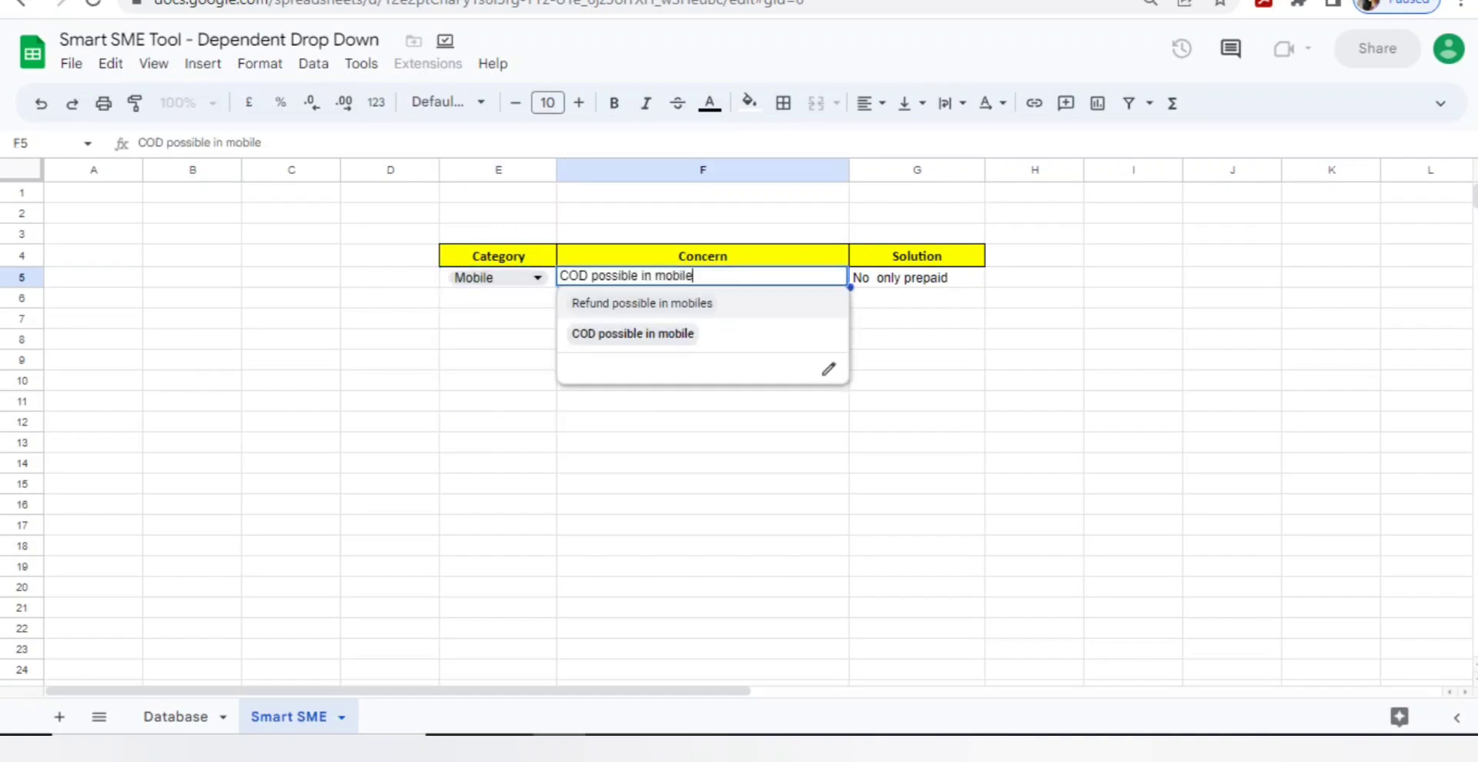
key(Down)
key(Return)
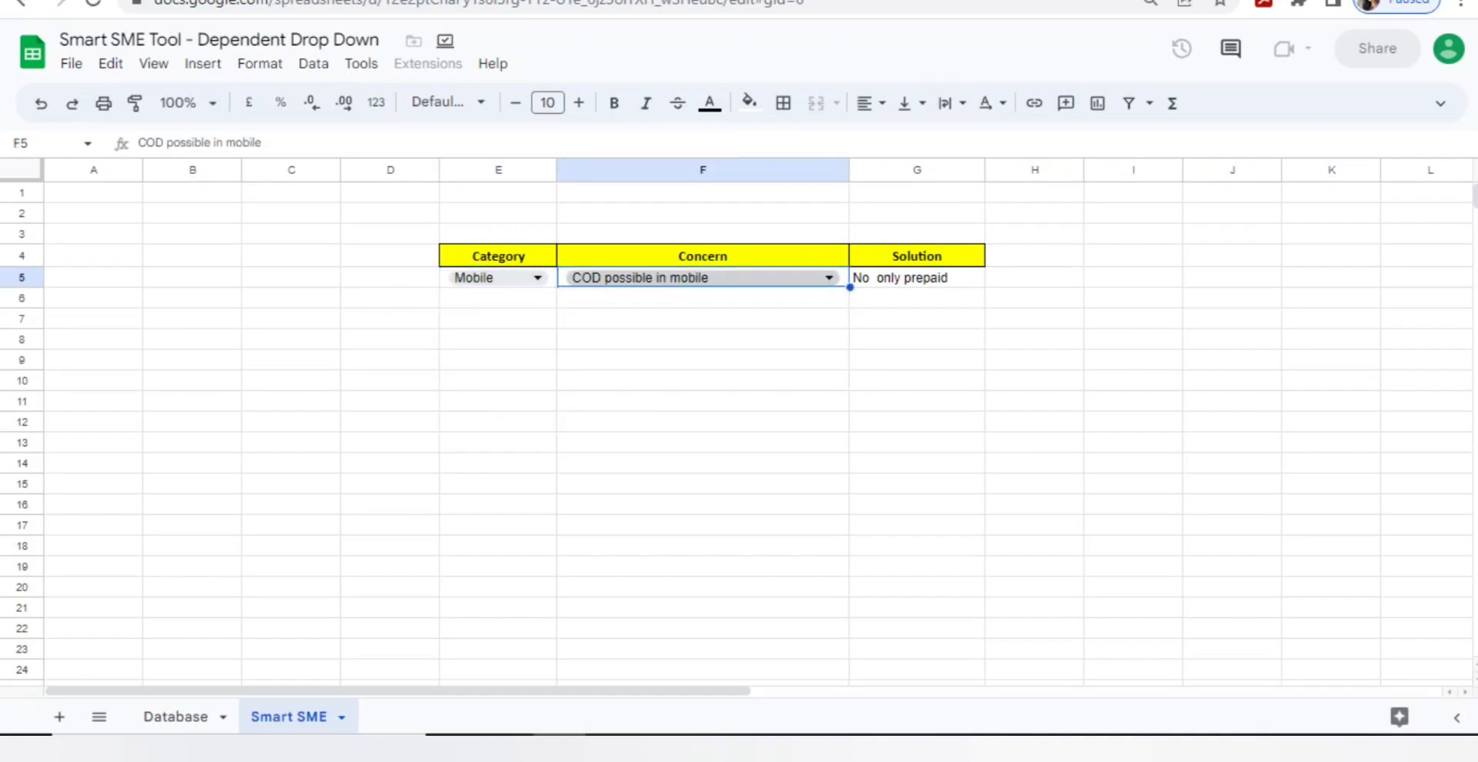
click(915, 277)
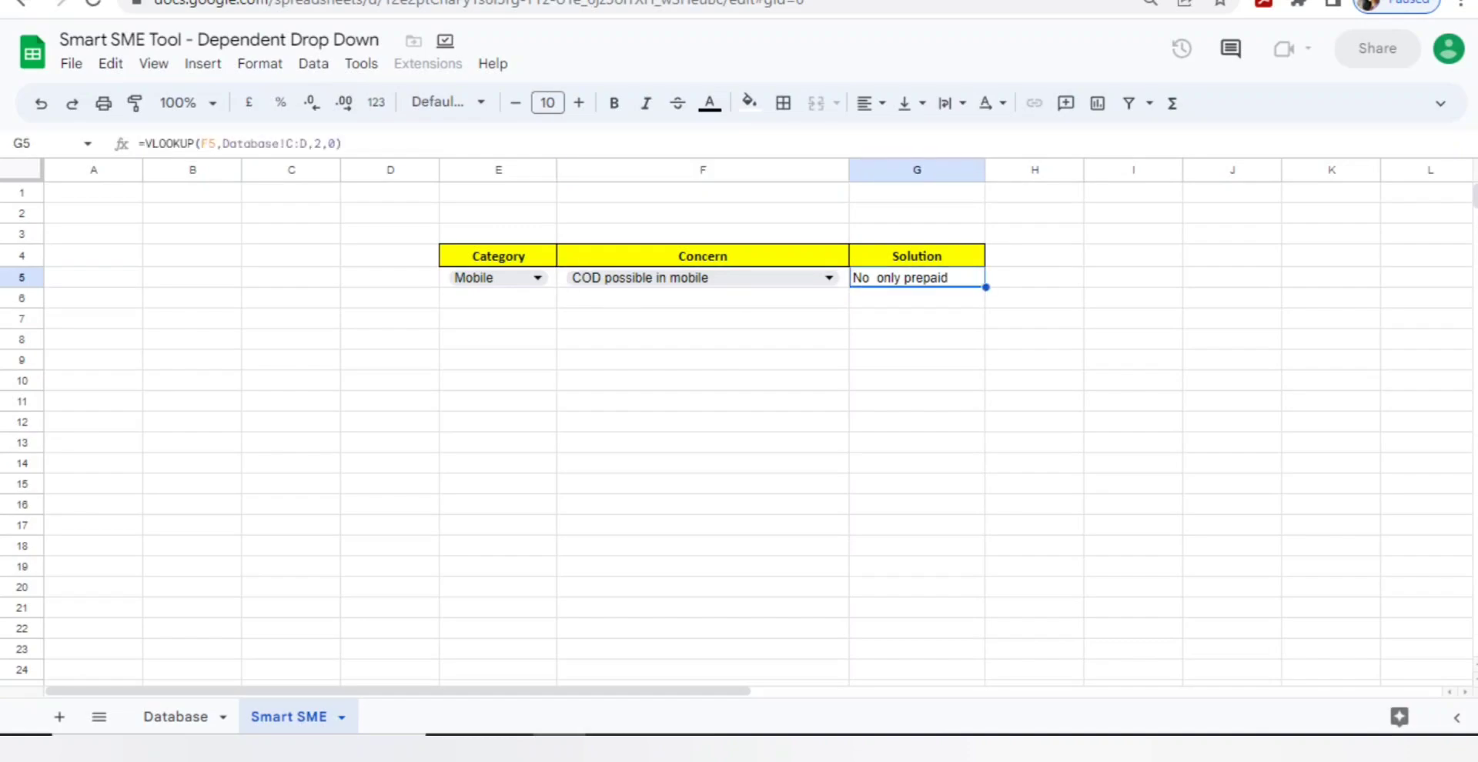
Step: Set the Concern in row 5 to Refund possible in mobiles and inspect the resulting Solution cell
click(829, 277)
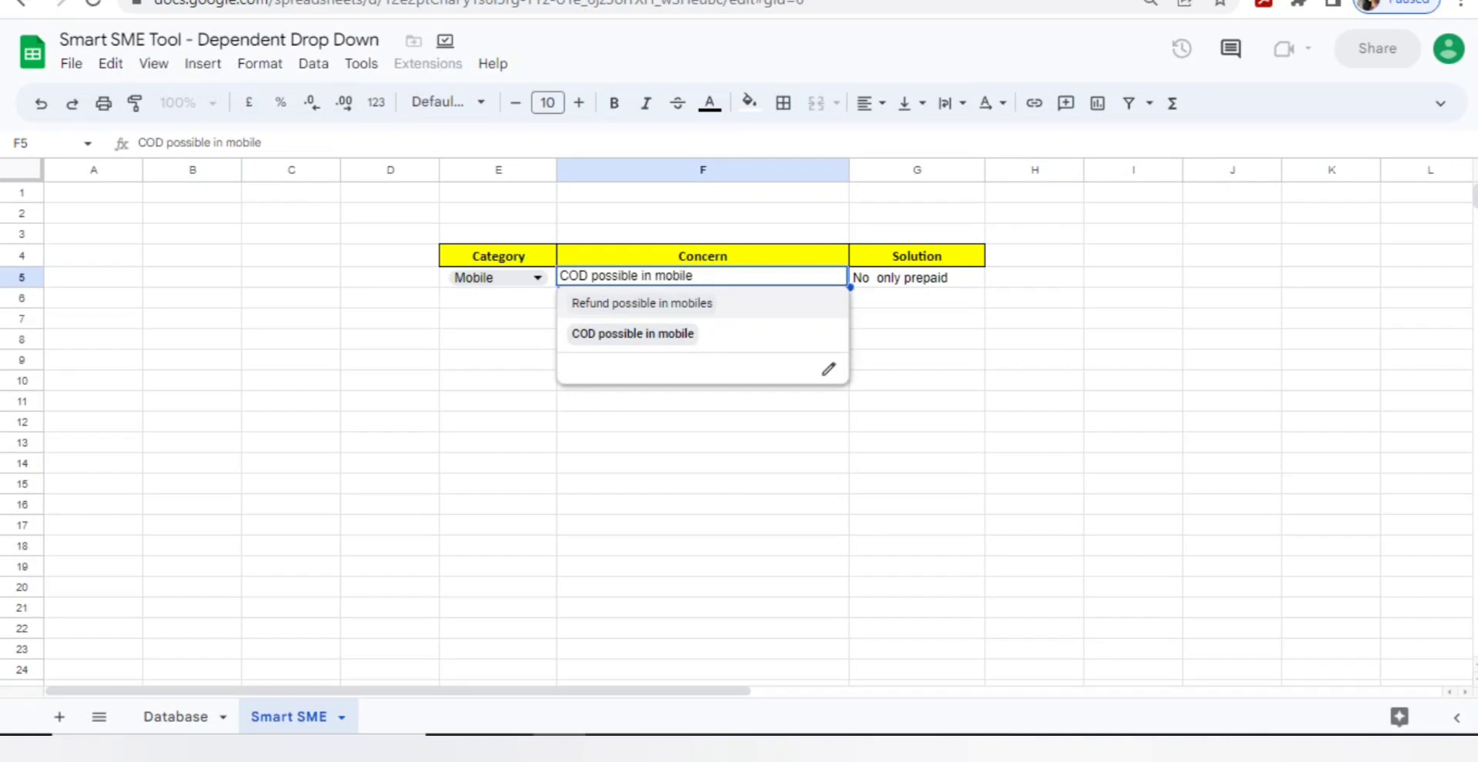
click(642, 303)
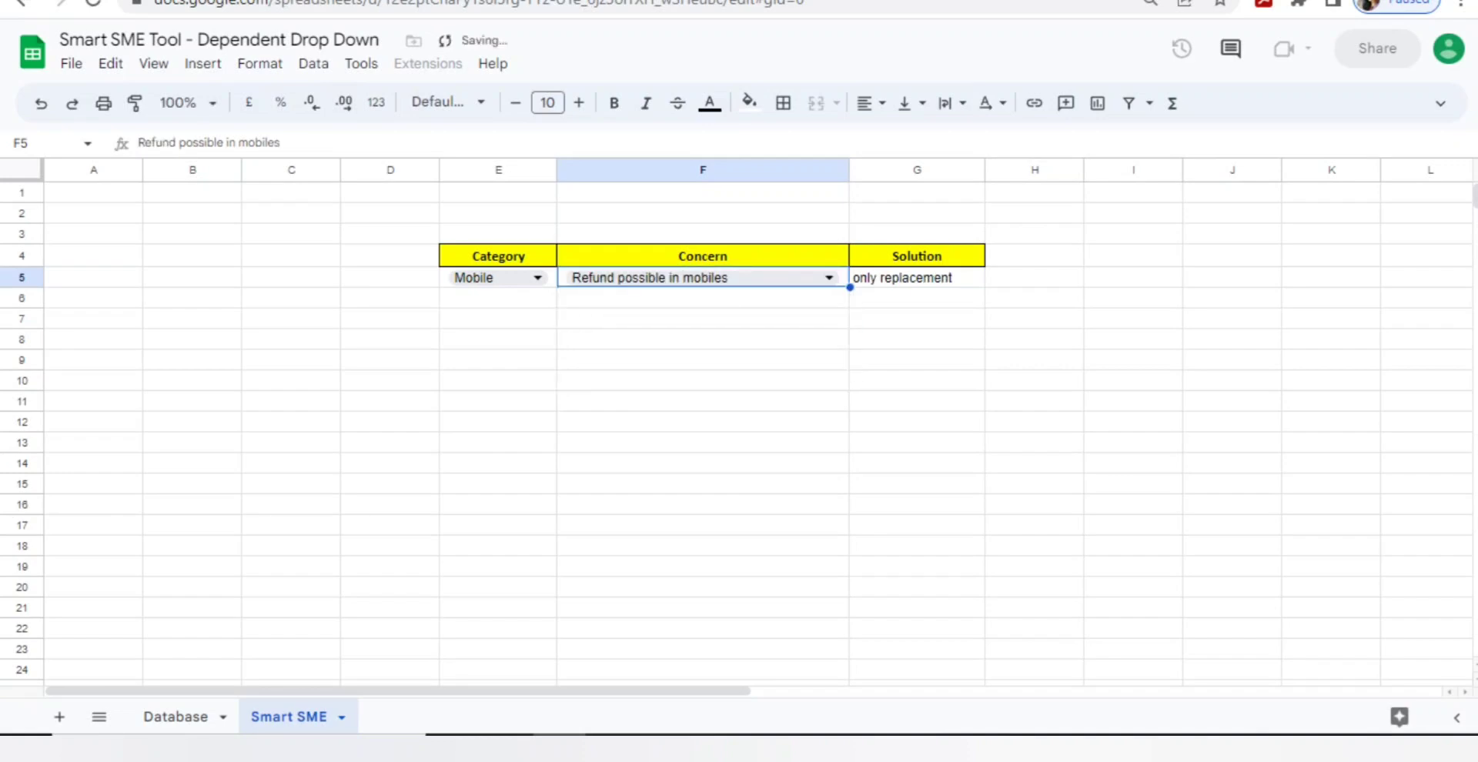
click(916, 277)
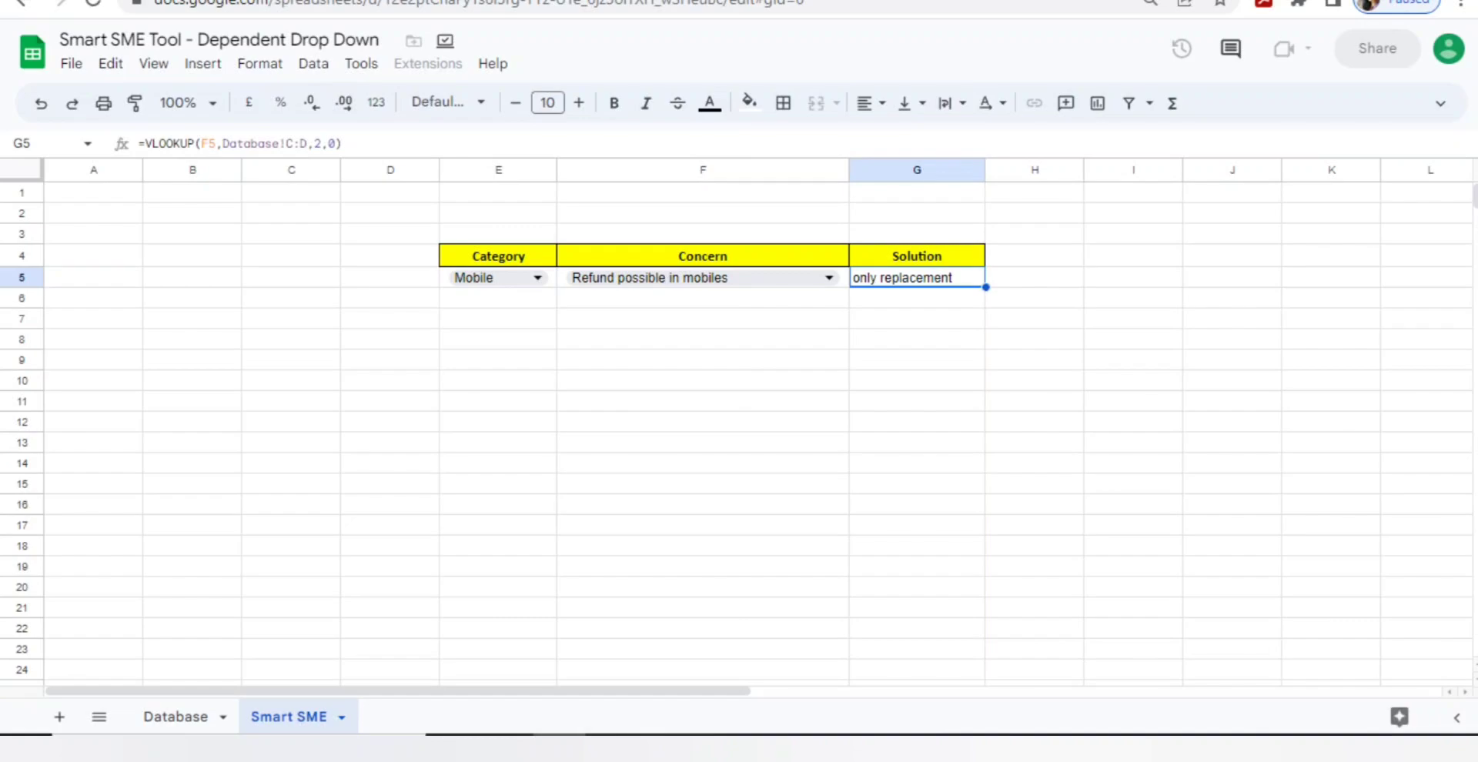
key(Left)
key(Left)
key(Left)
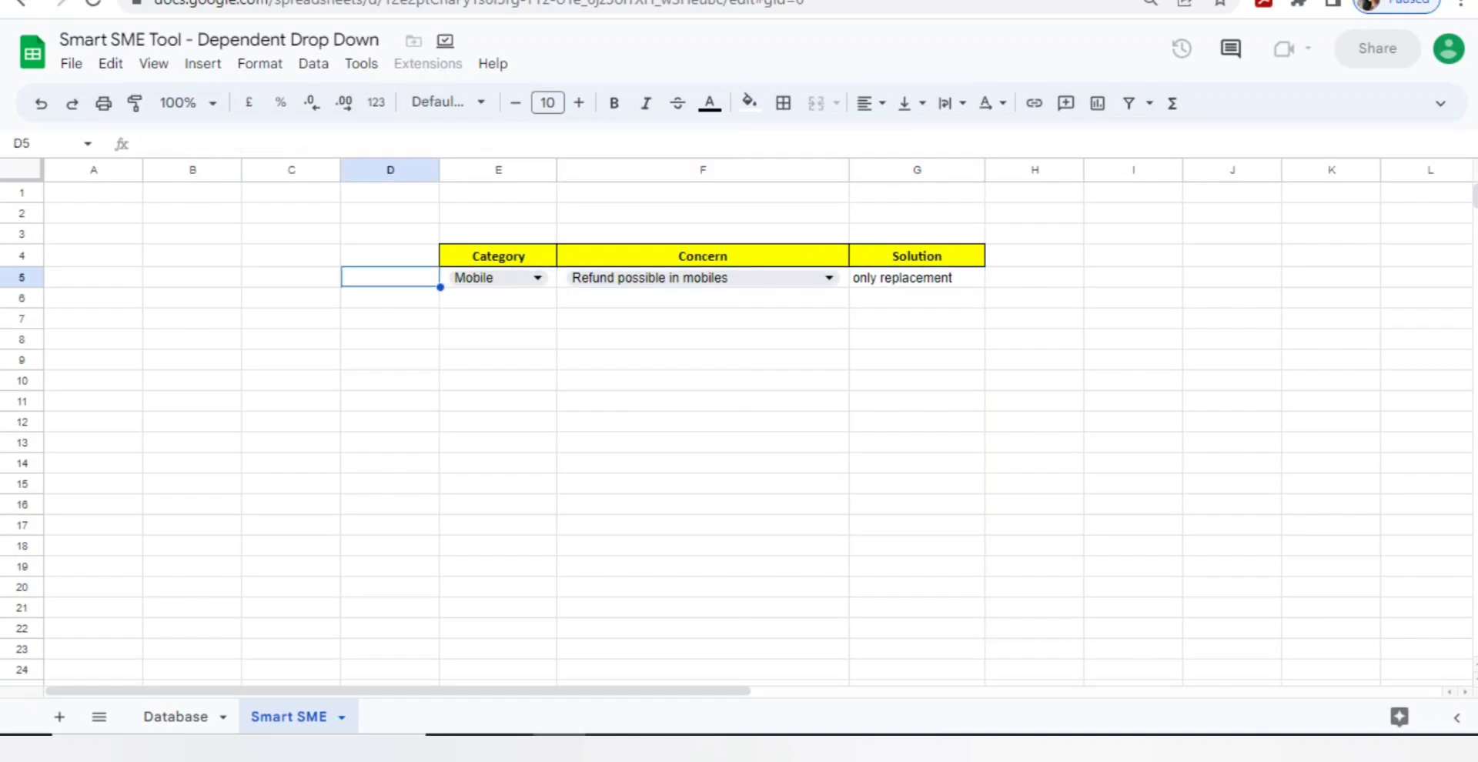
key(Down)
key(Right)
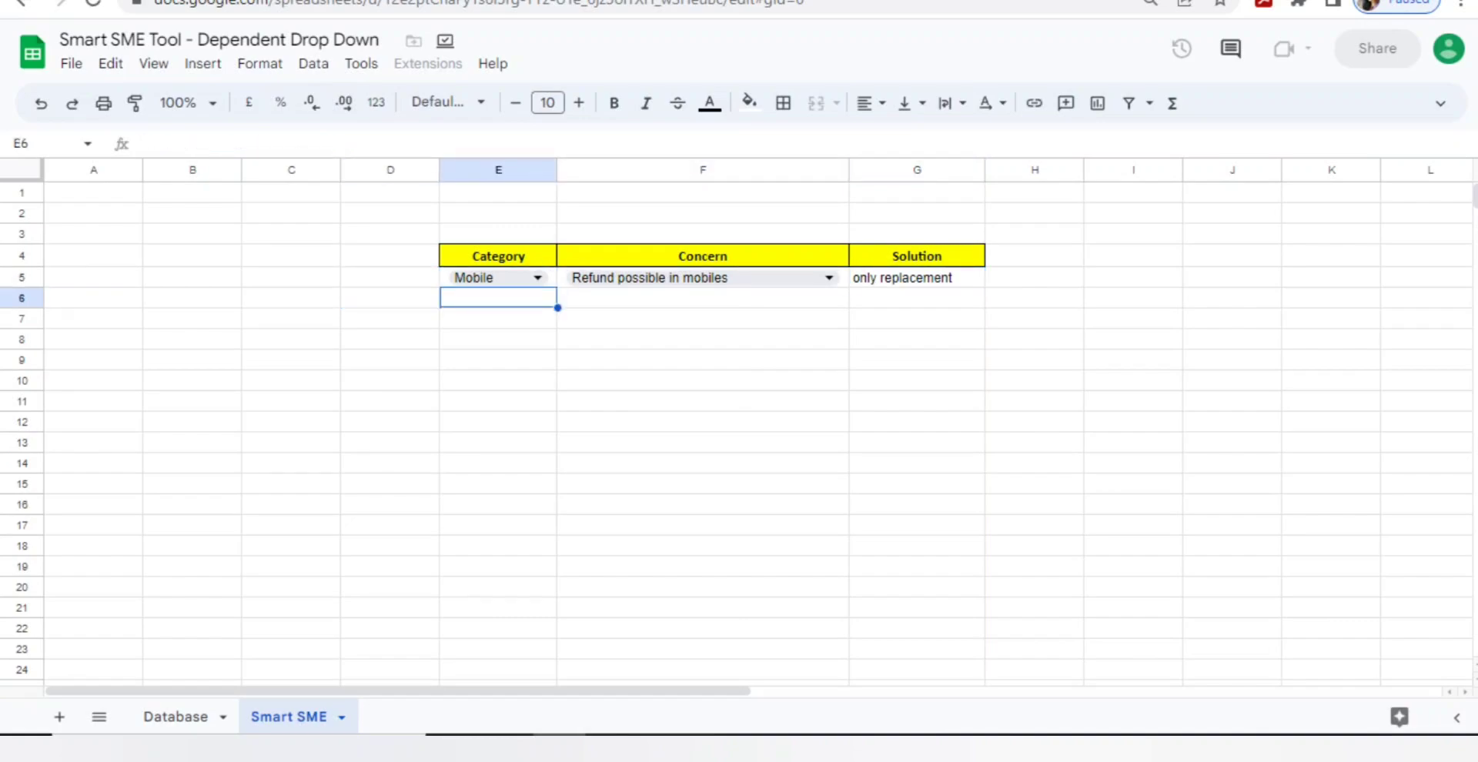
key(shift+Up)
key(shift+Up)
key(ctrl+shift+Right)
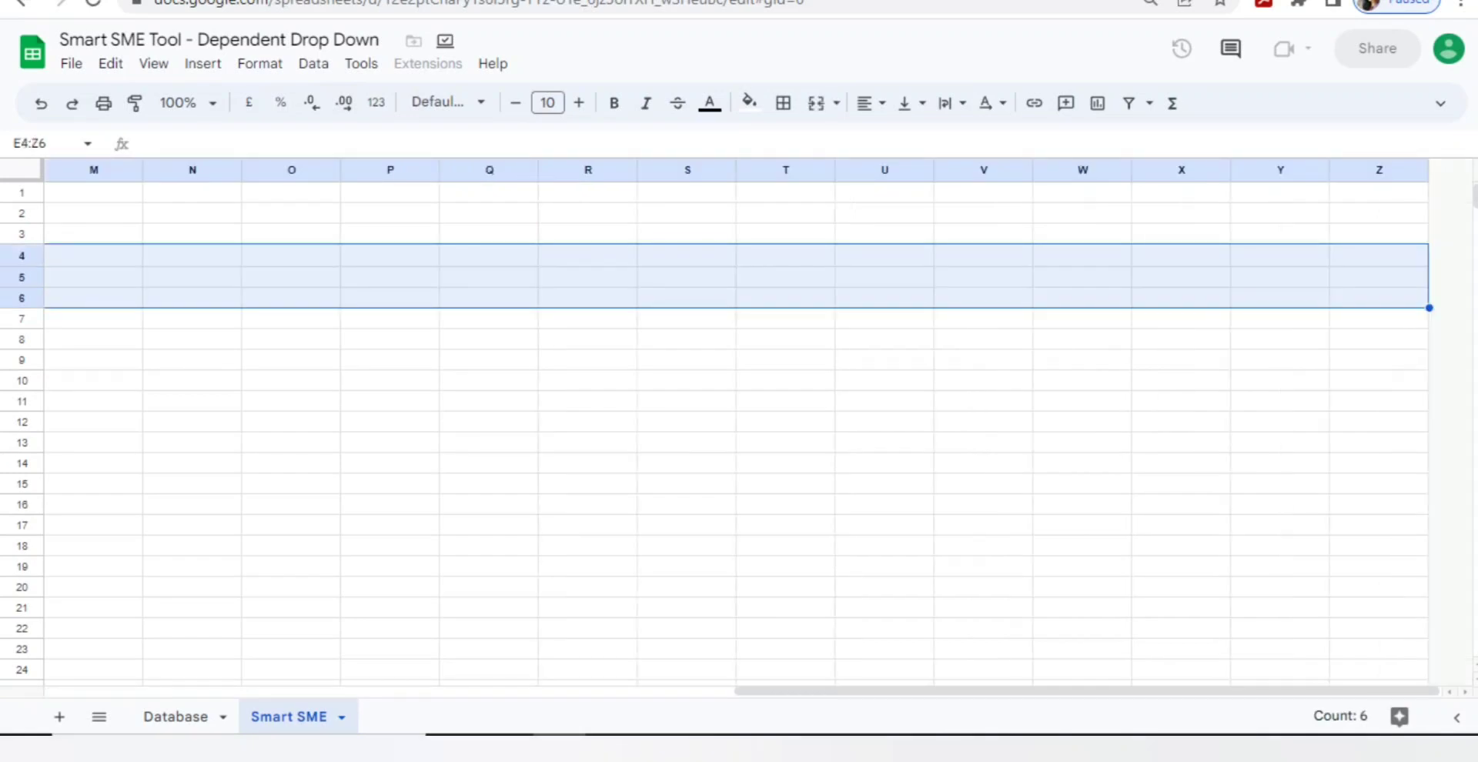
Step: Copy blank cell E7 over row 5 from the Category cell onward to clear the dropdowns and the Solution formula
key(Down)
key(ctrl+c)
key(Up)
key(Up)
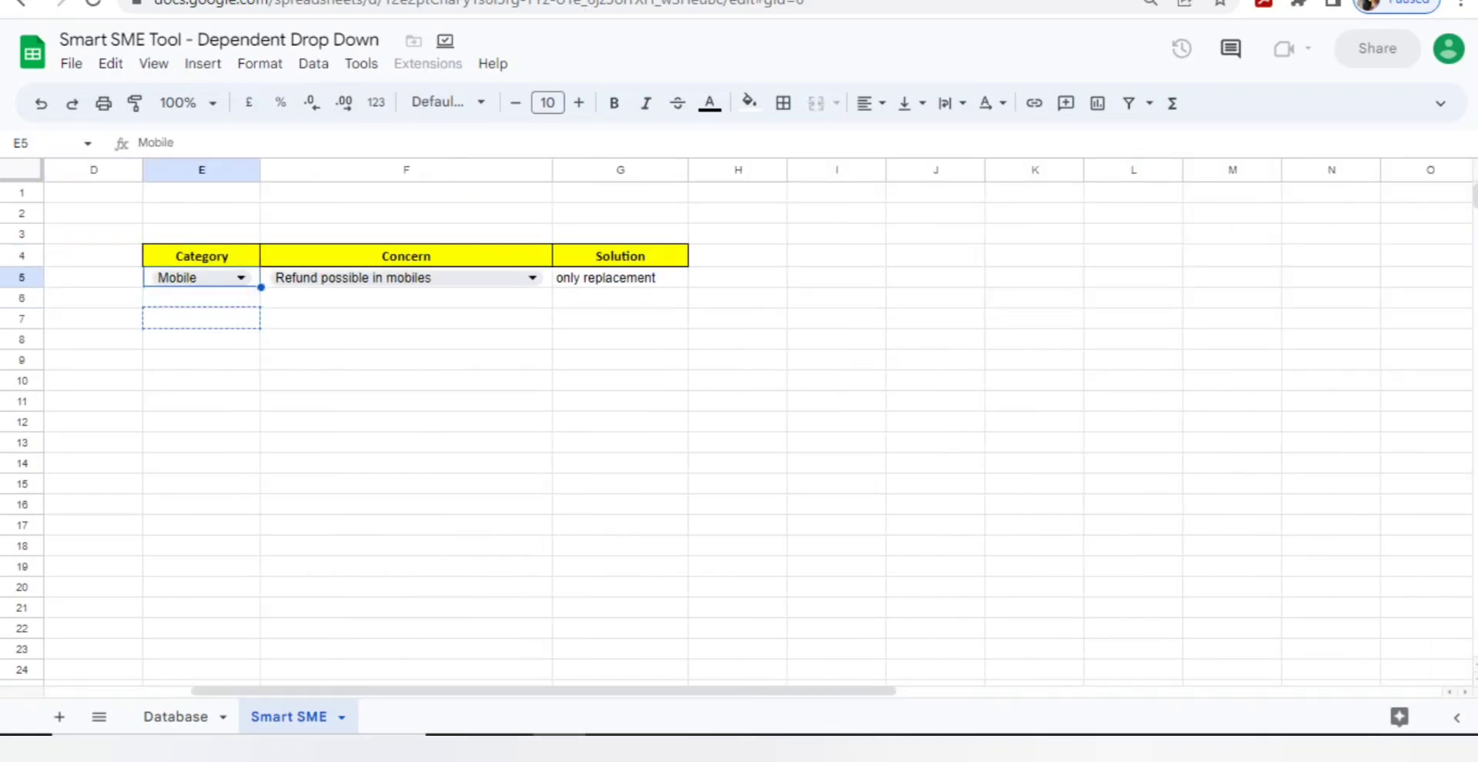
key(ctrl+shift+Right)
key(ctrl+v)
key(Left)
key(Left)
key(Left)
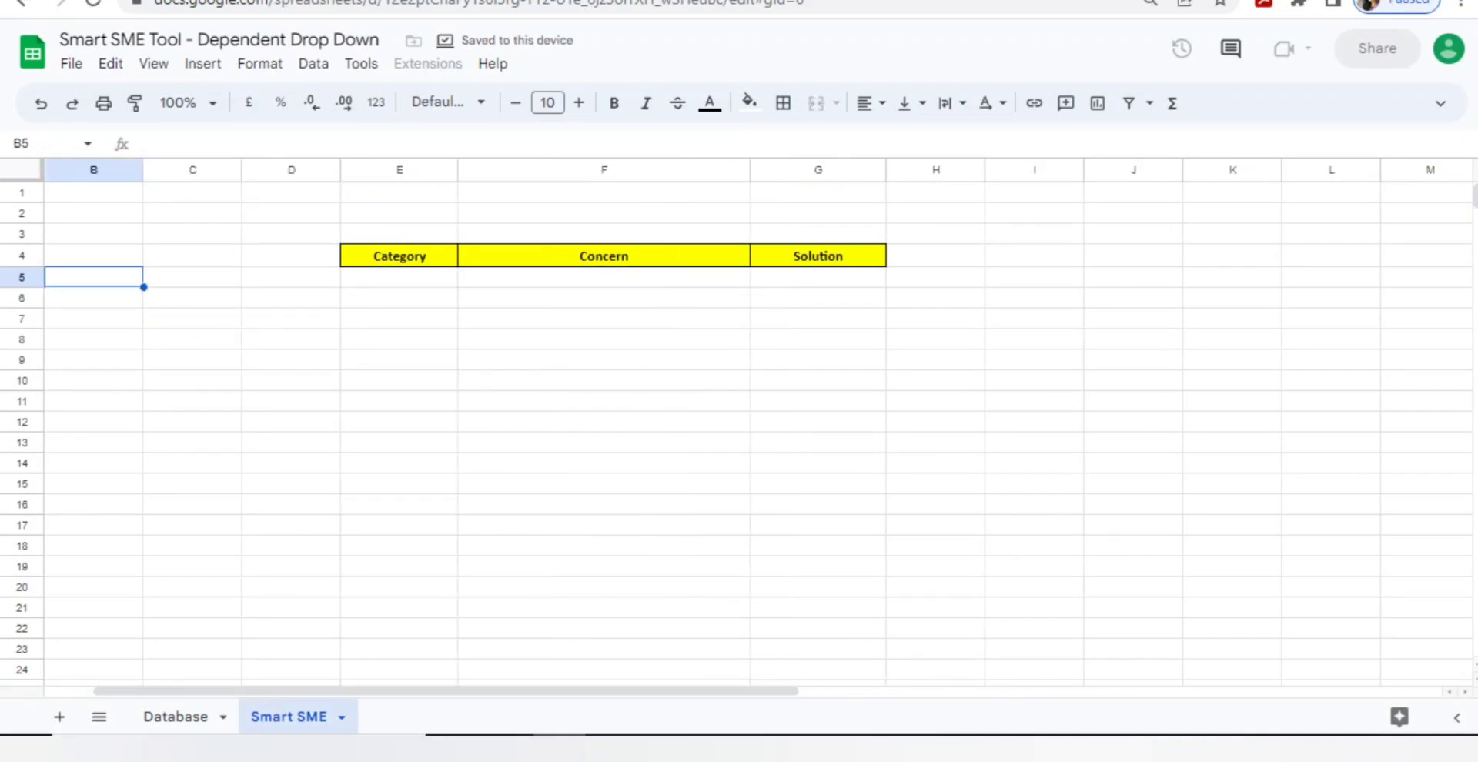
Step: Go to the Database sheet and examine the Category, Concern and Solution headers of its table
click(176, 717)
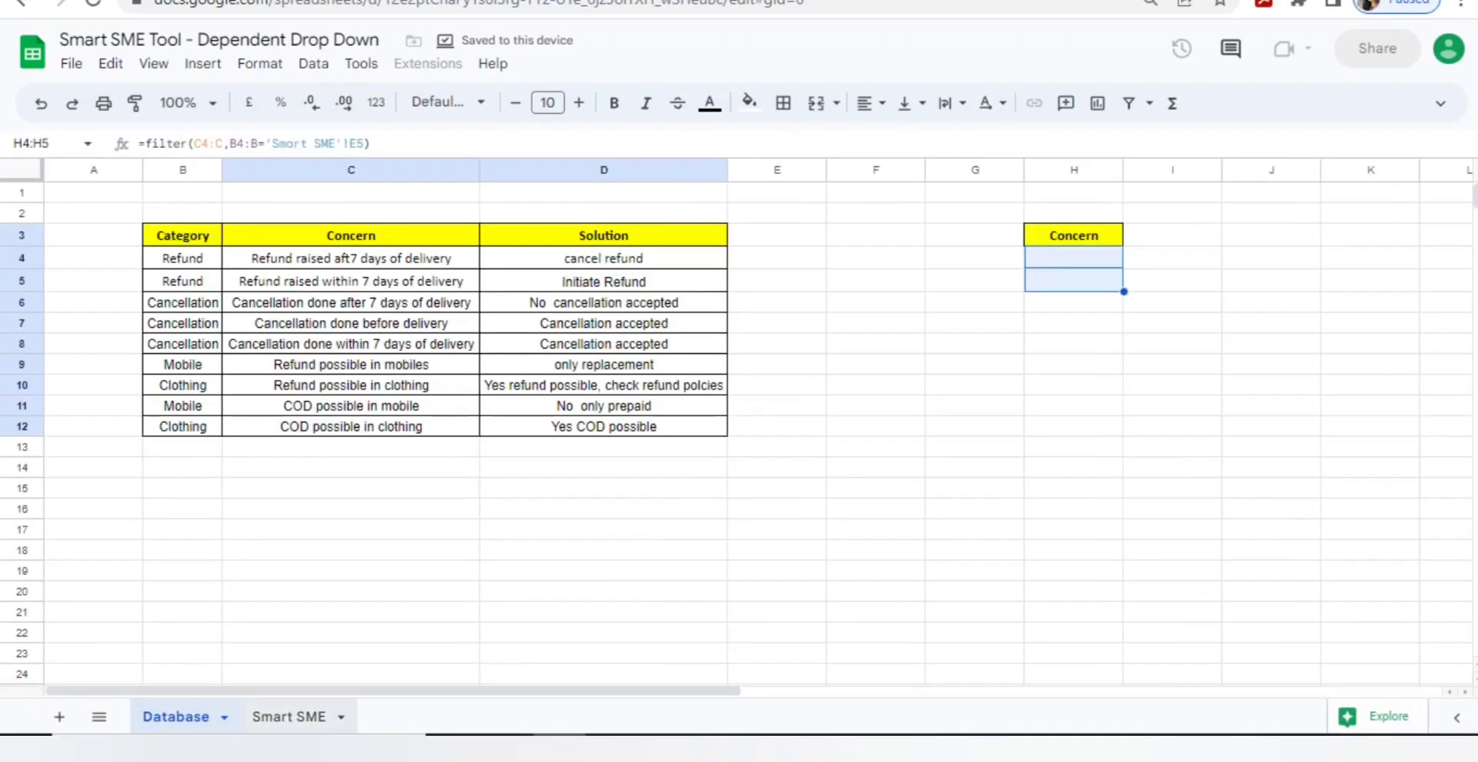
key(ctrl+shift+Page_Down)
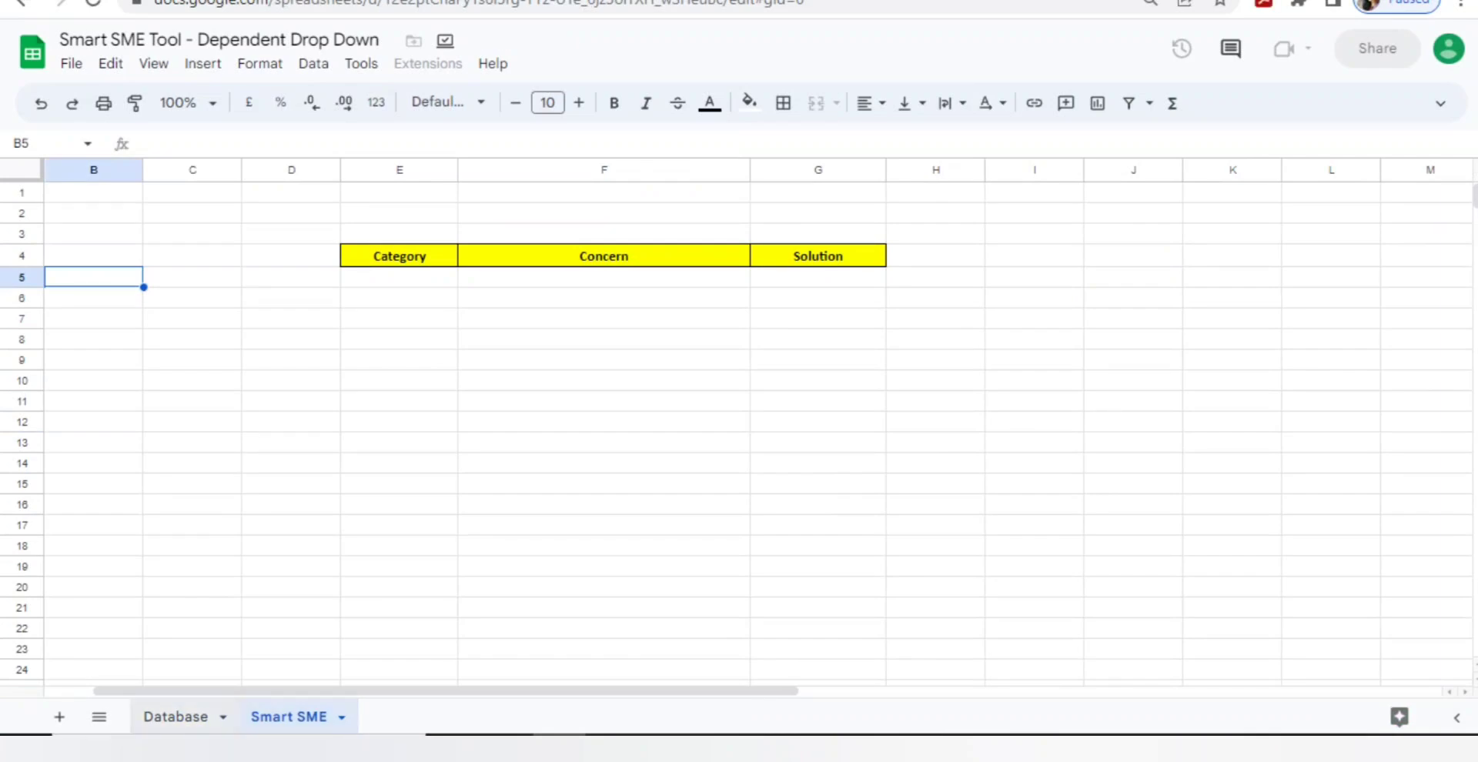
key(ctrl+shift+Page_Up)
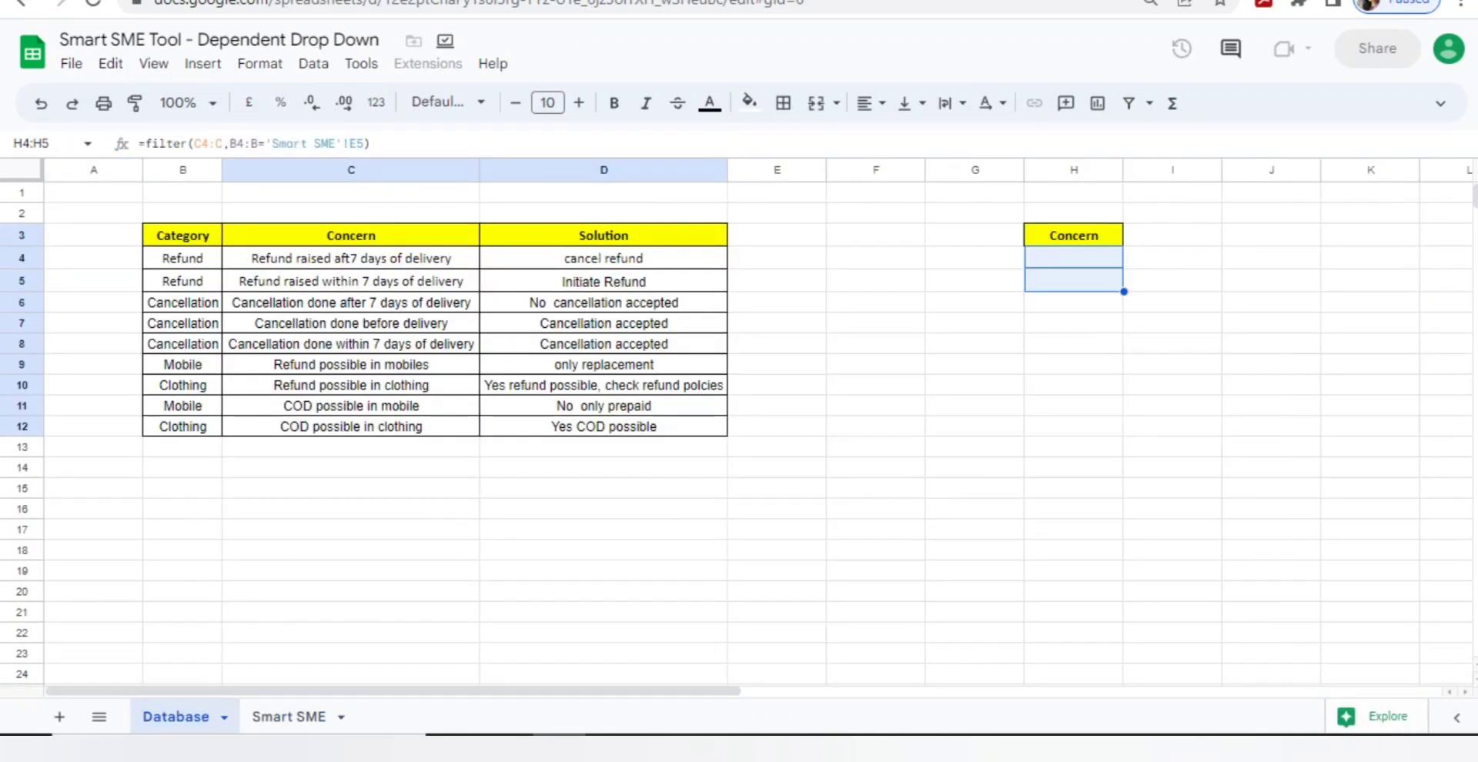
click(182, 235)
key(ctrl+shift+Right)
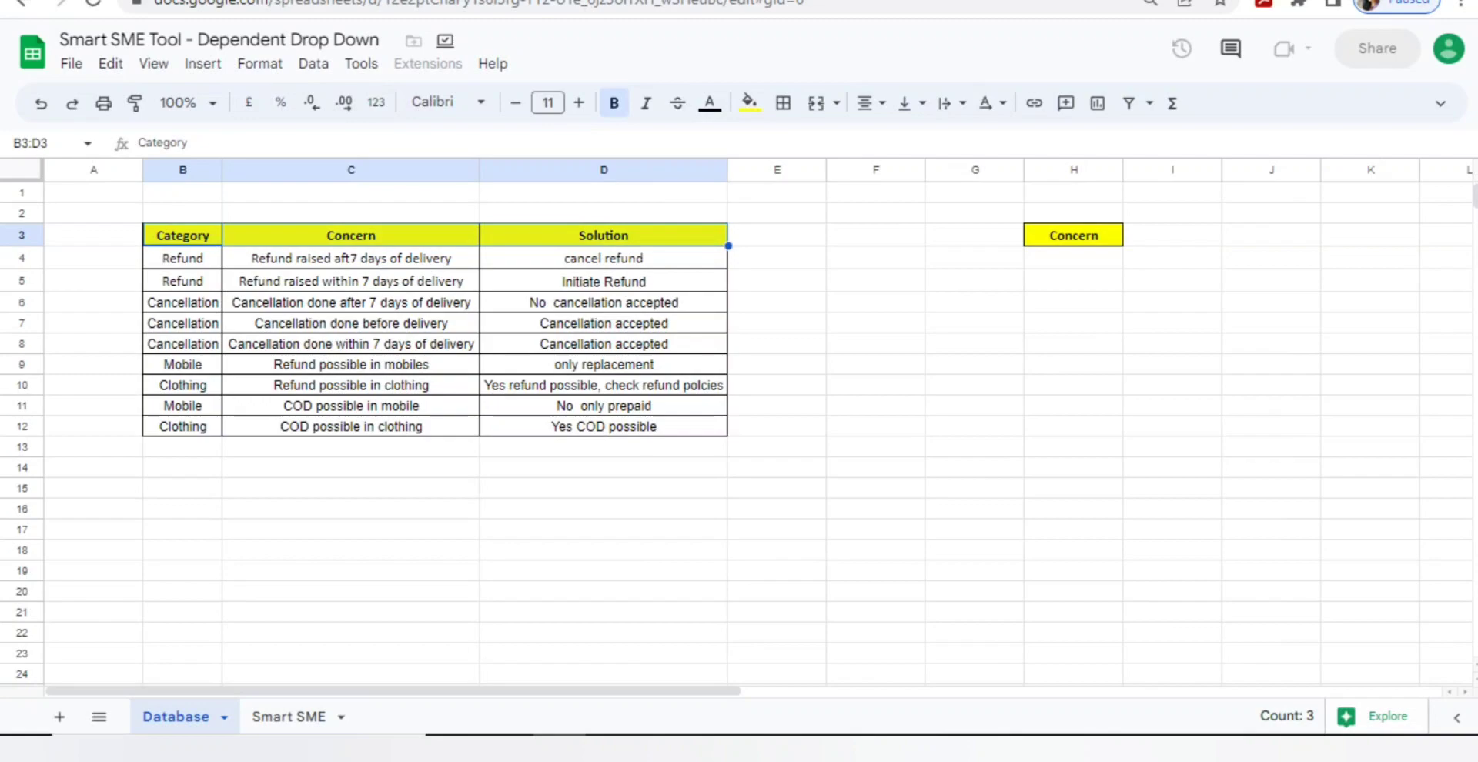
click(182, 258)
key(Up)
key(Right)
key(Right)
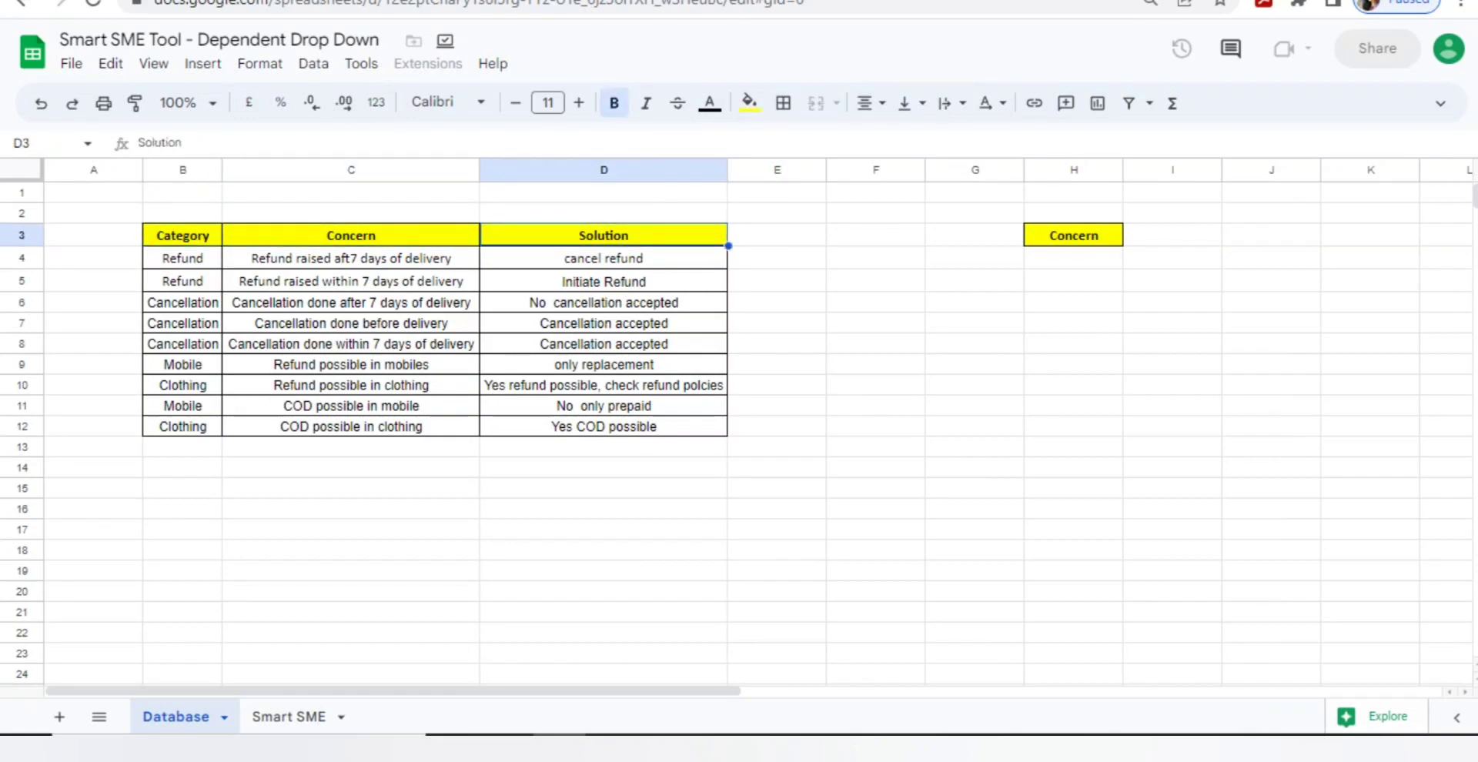
key(Left)
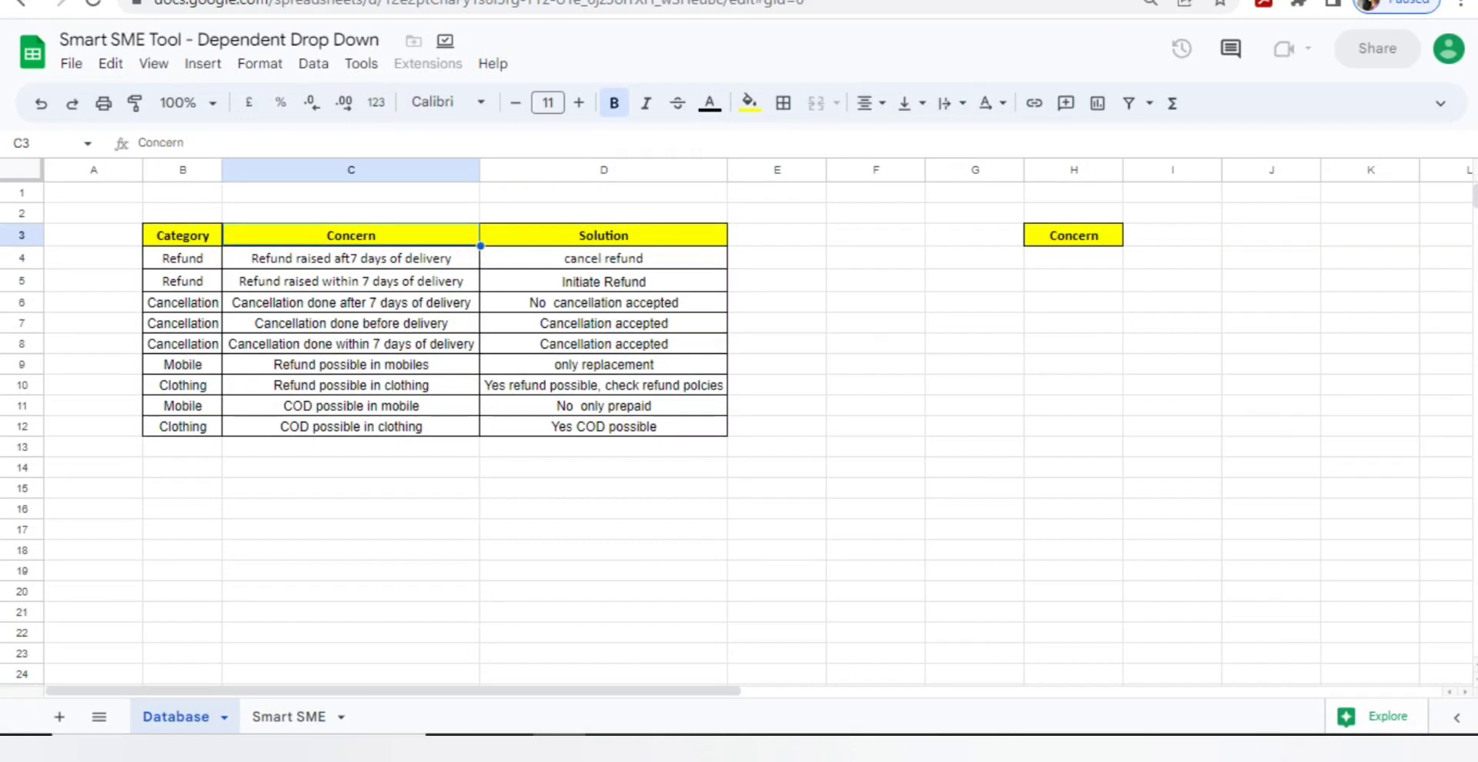
key(Left)
key(Down)
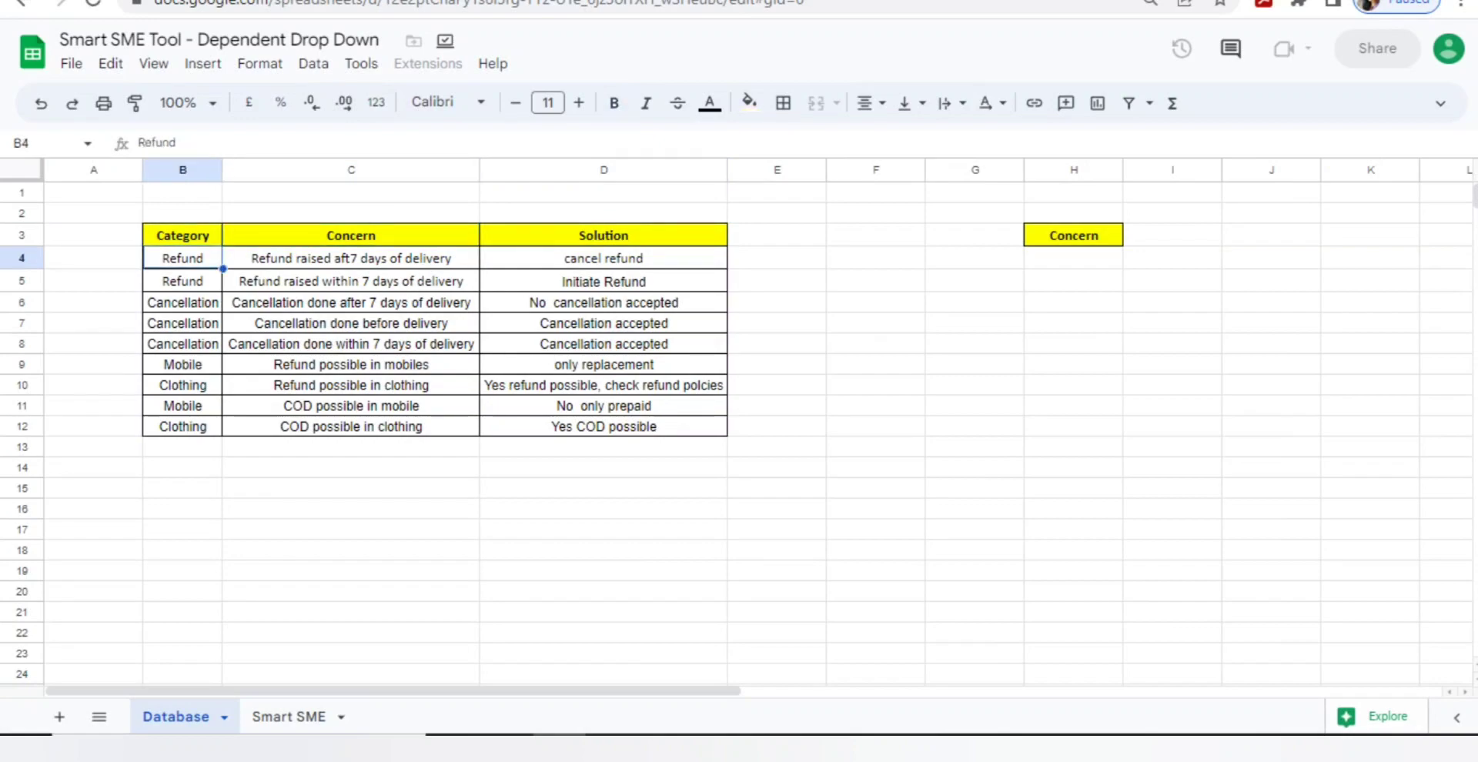
Step: Examine the category entries in column B of the Database table, from the Refund rows down to Mobile
key(shift+Down)
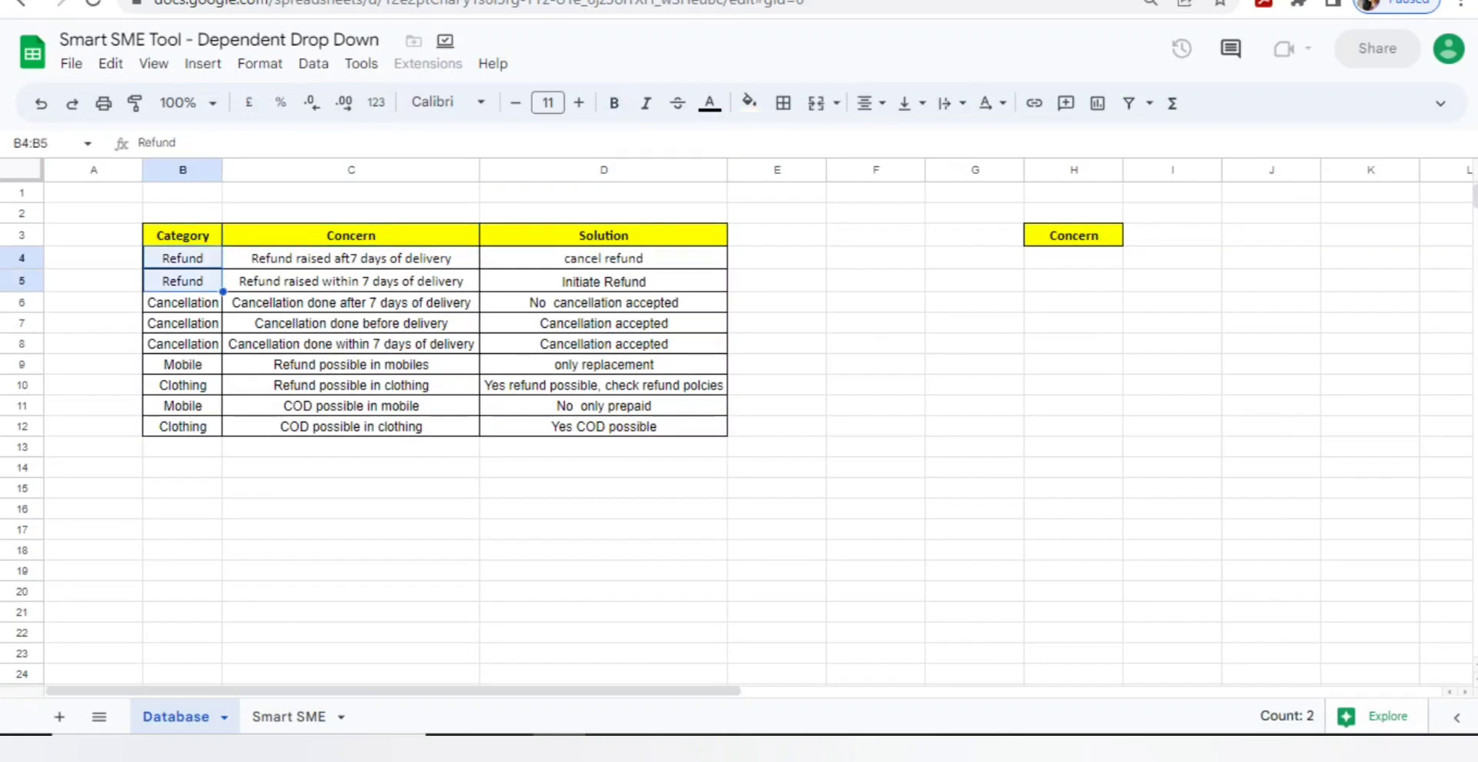
key(Down)
key(Down)
key(Down)
key(Down)
key(Down)
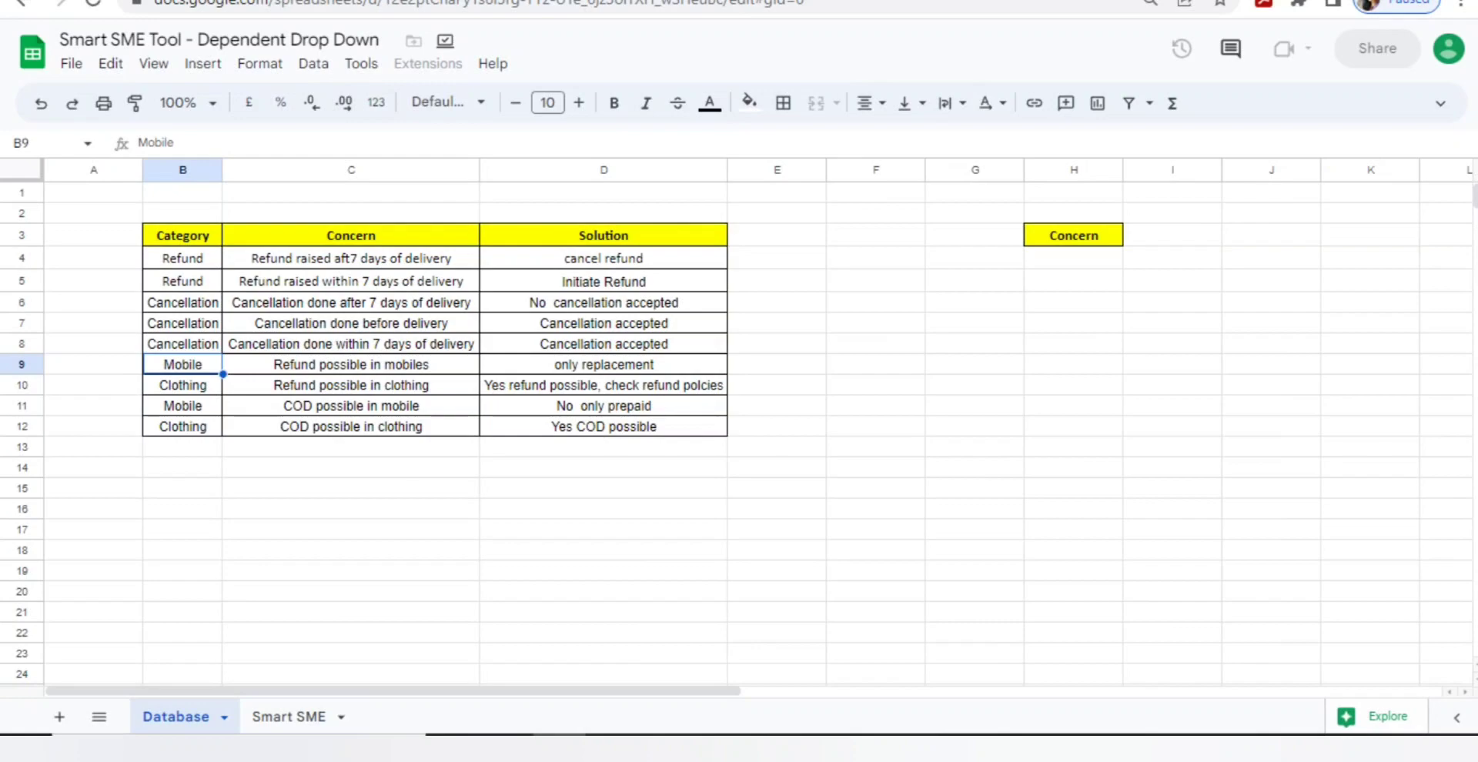
key(Up)
key(Up)
key(Up)
key(Up)
key(Up)
key(Up)
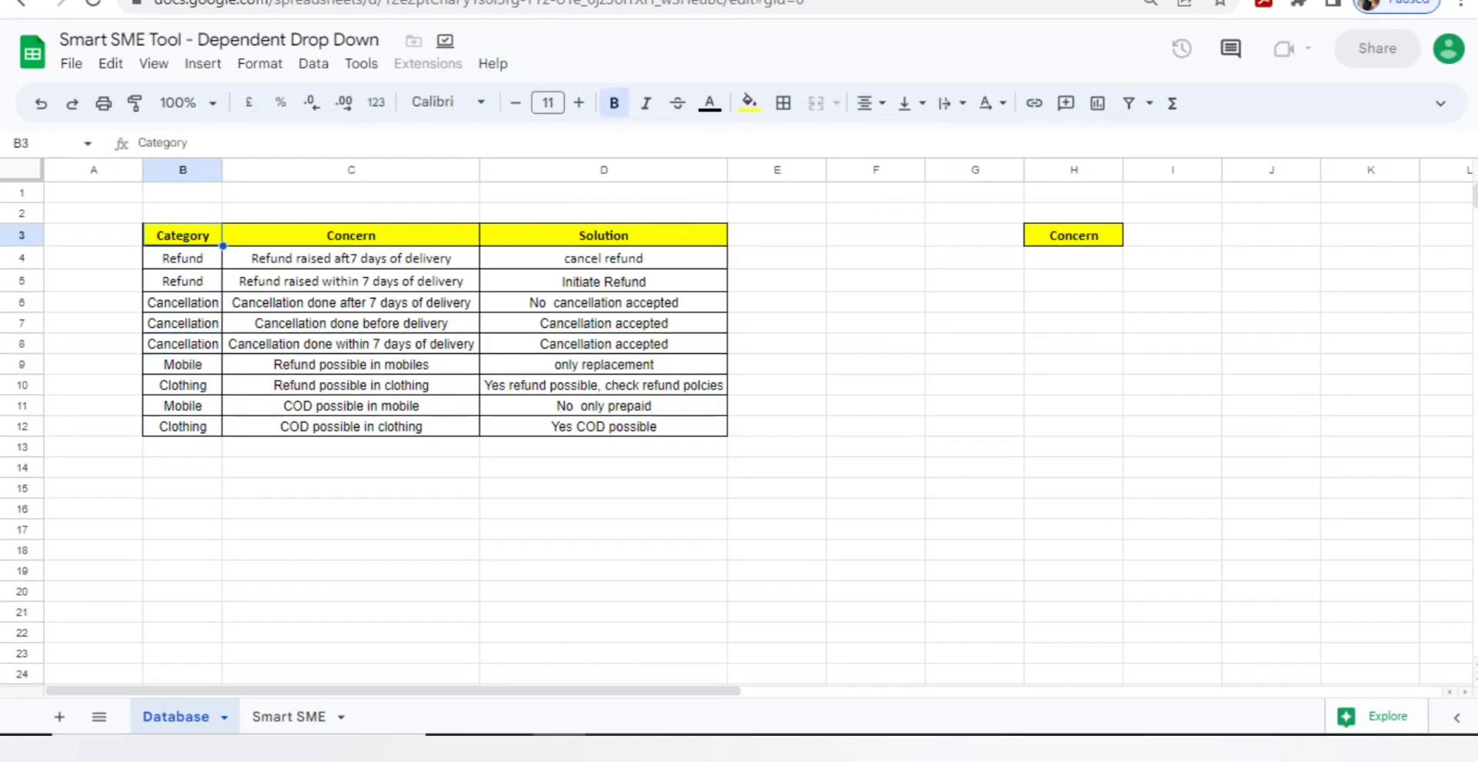
Step: Examine the refund and cancellation concerns with their solutions, and compare the Database layout with the Smart SME sheet
key(Down)
key(Right)
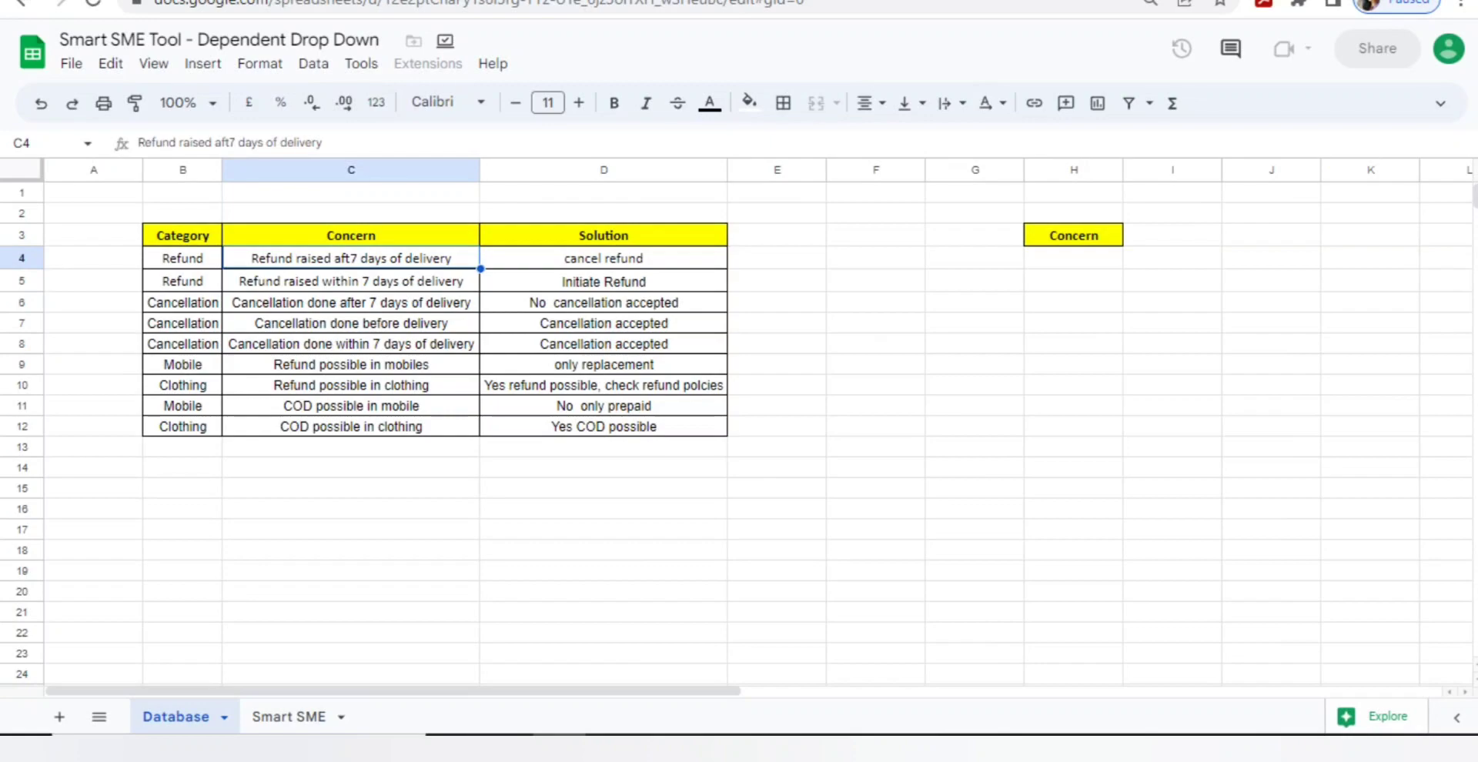
key(Down)
key(Down)
key(Right)
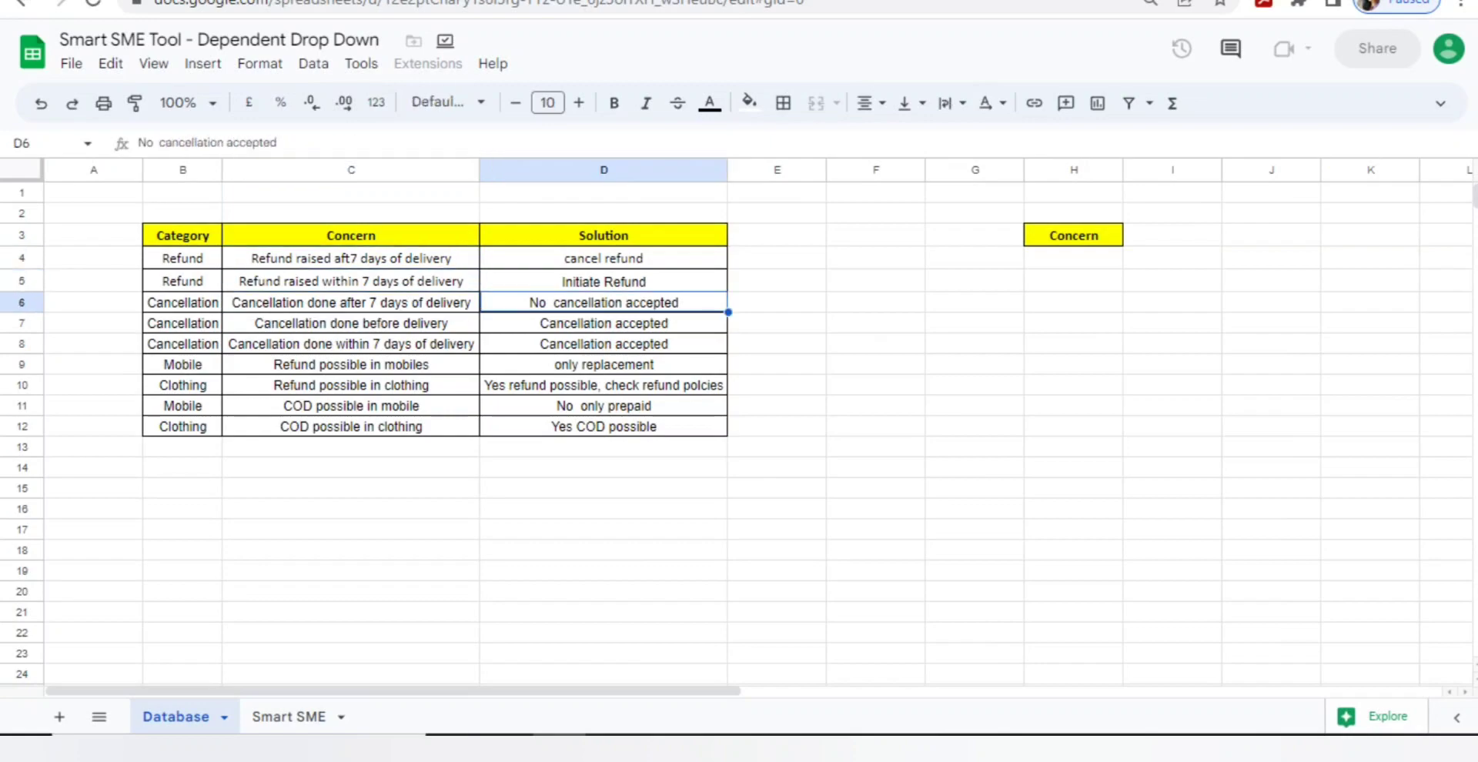
key(Left)
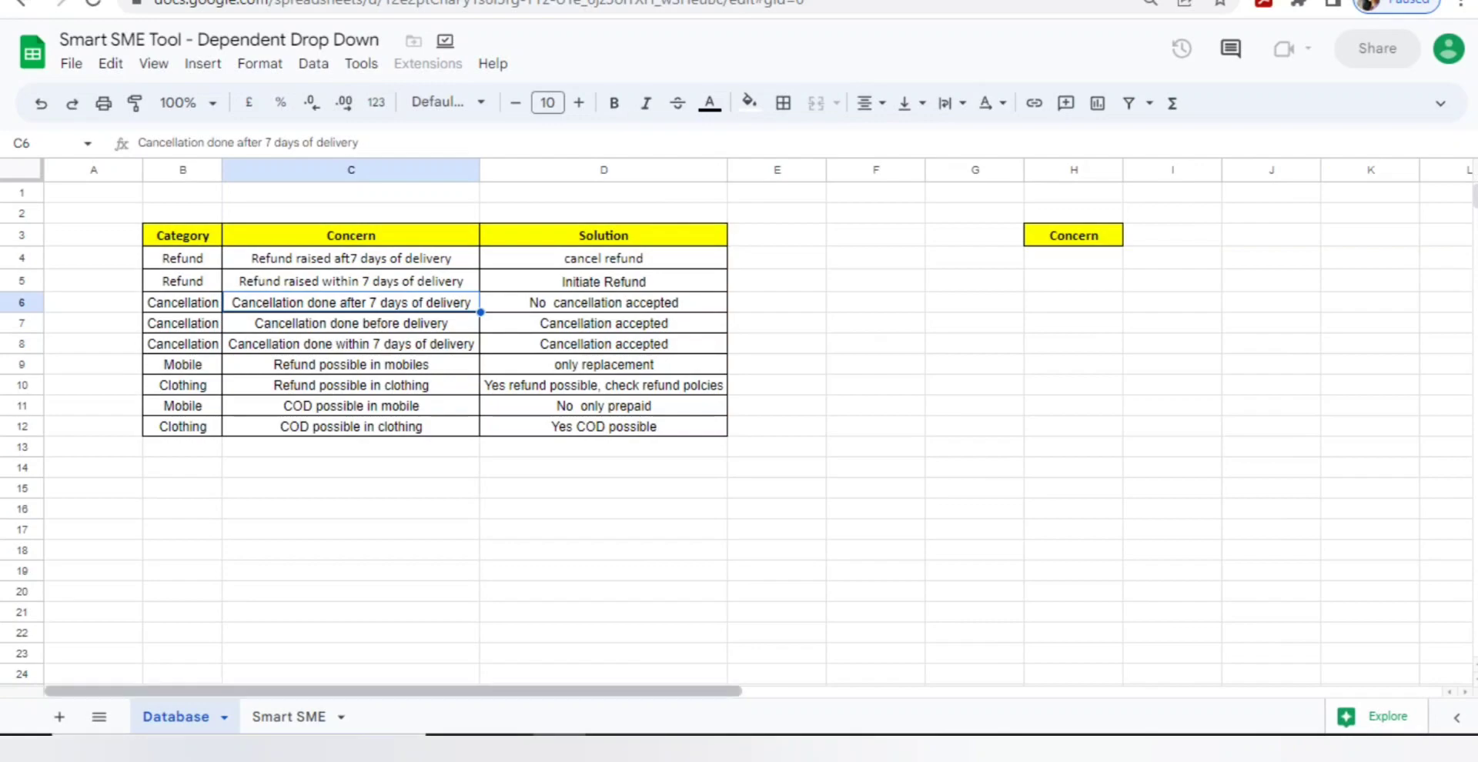
click(289, 716)
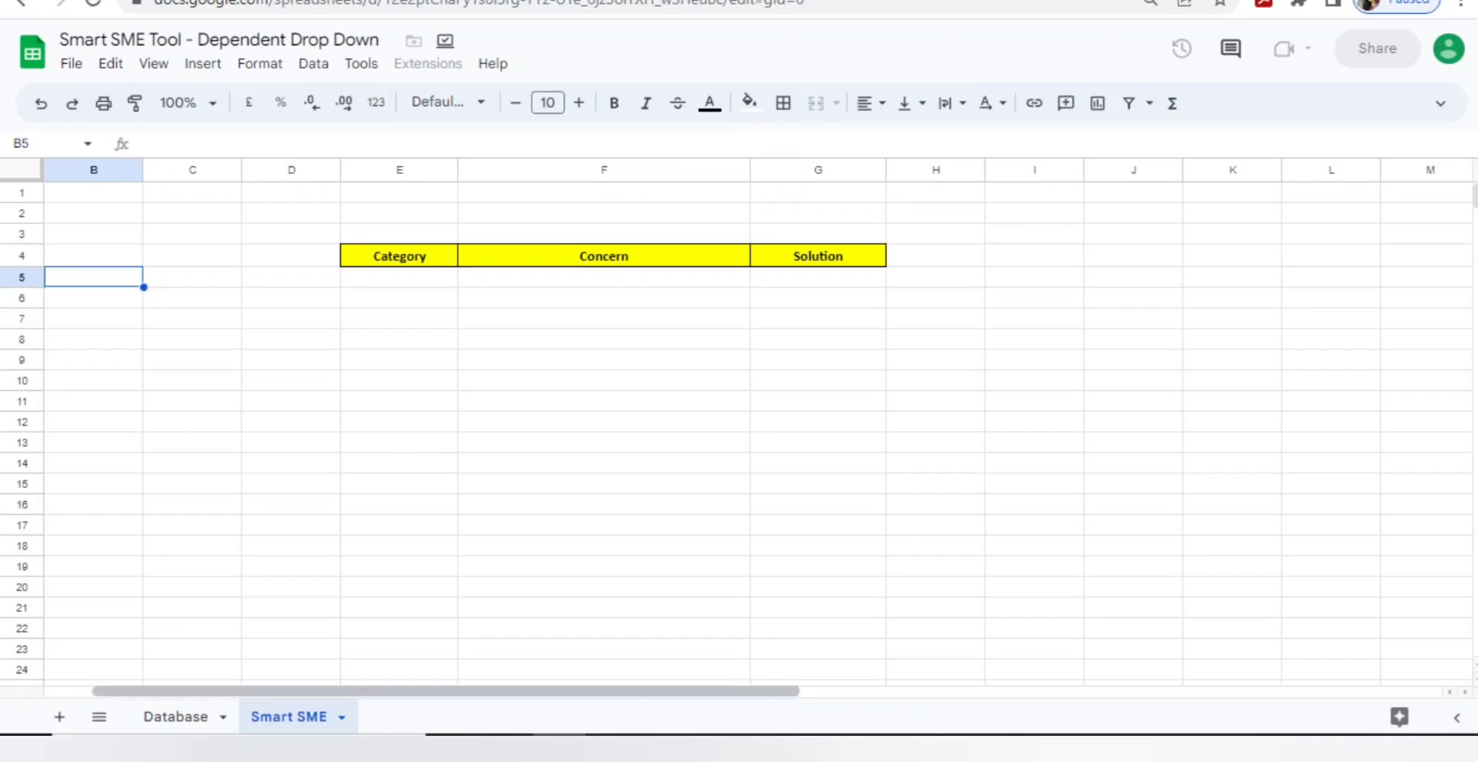
click(175, 716)
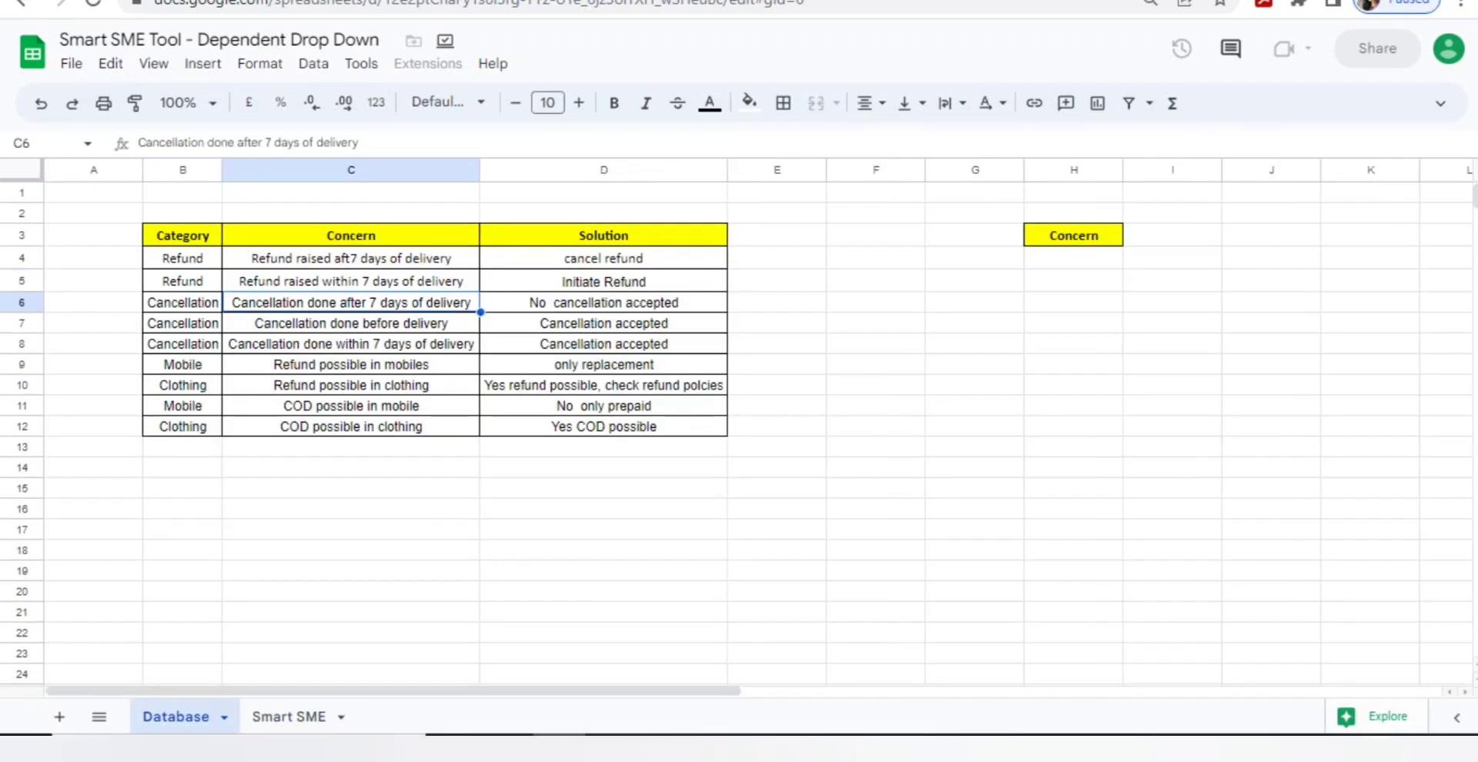
Step: Examine the Clothing entry in row 10 and select the whole Database table, B3:D12
click(603, 385)
key(Left)
key(Left)
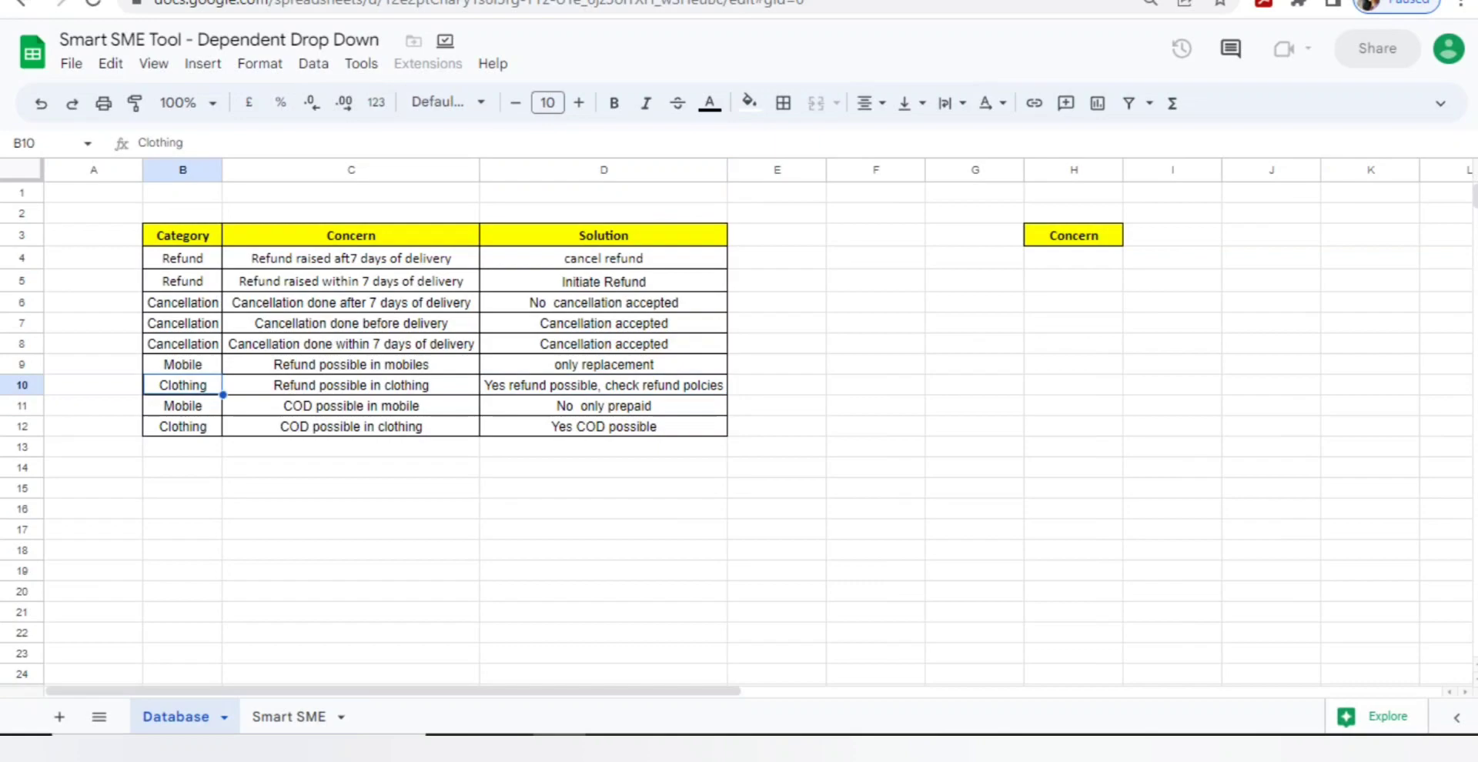
key(ctrl+Up)
key(ctrl+shift+Down)
key(ctrl+shift+Right)
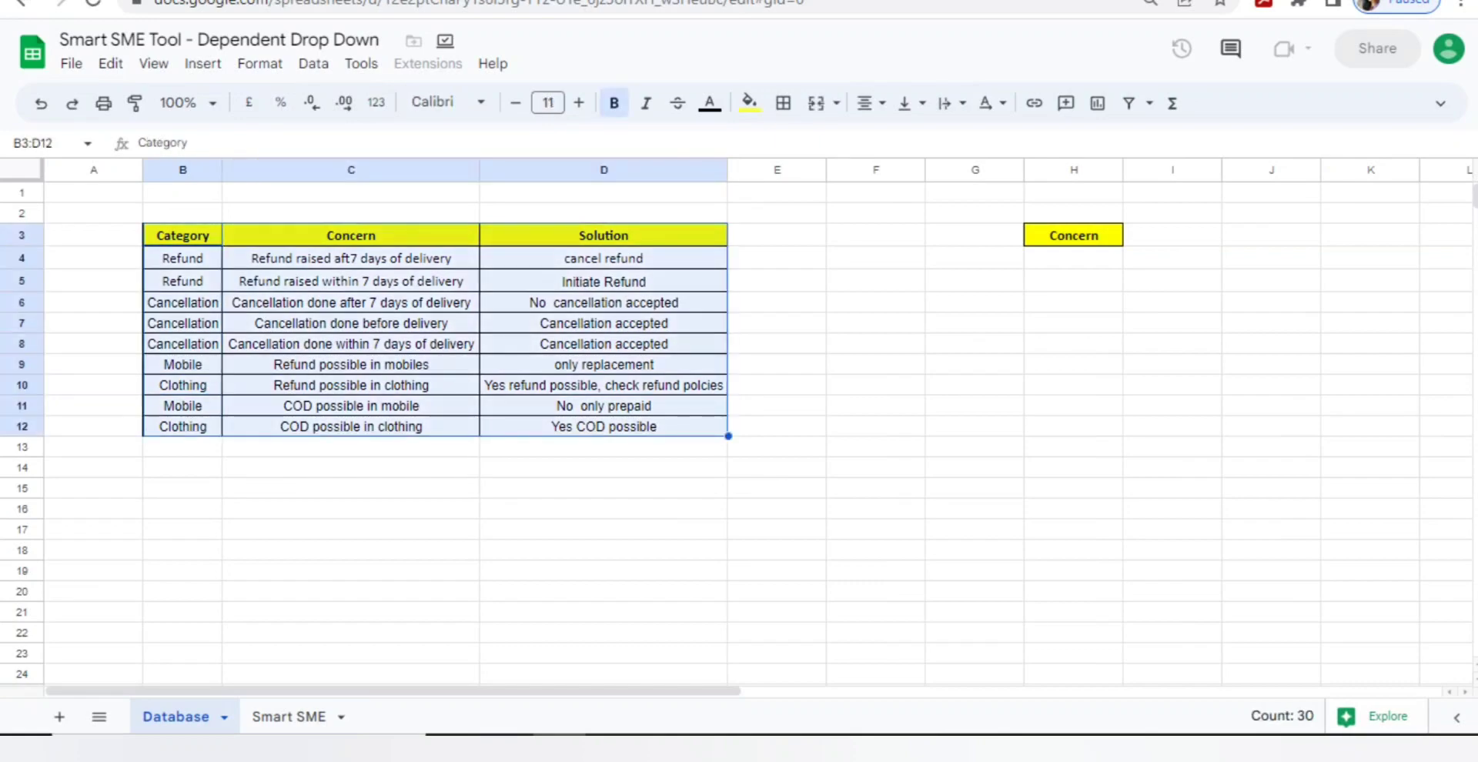
Step: Start a FILTER formula in cell H4, under the separate Concern header, with the open-ended range C4:C as its range
key(Right)
key(Right)
key(Right)
key(Right)
key(Right)
key(Right)
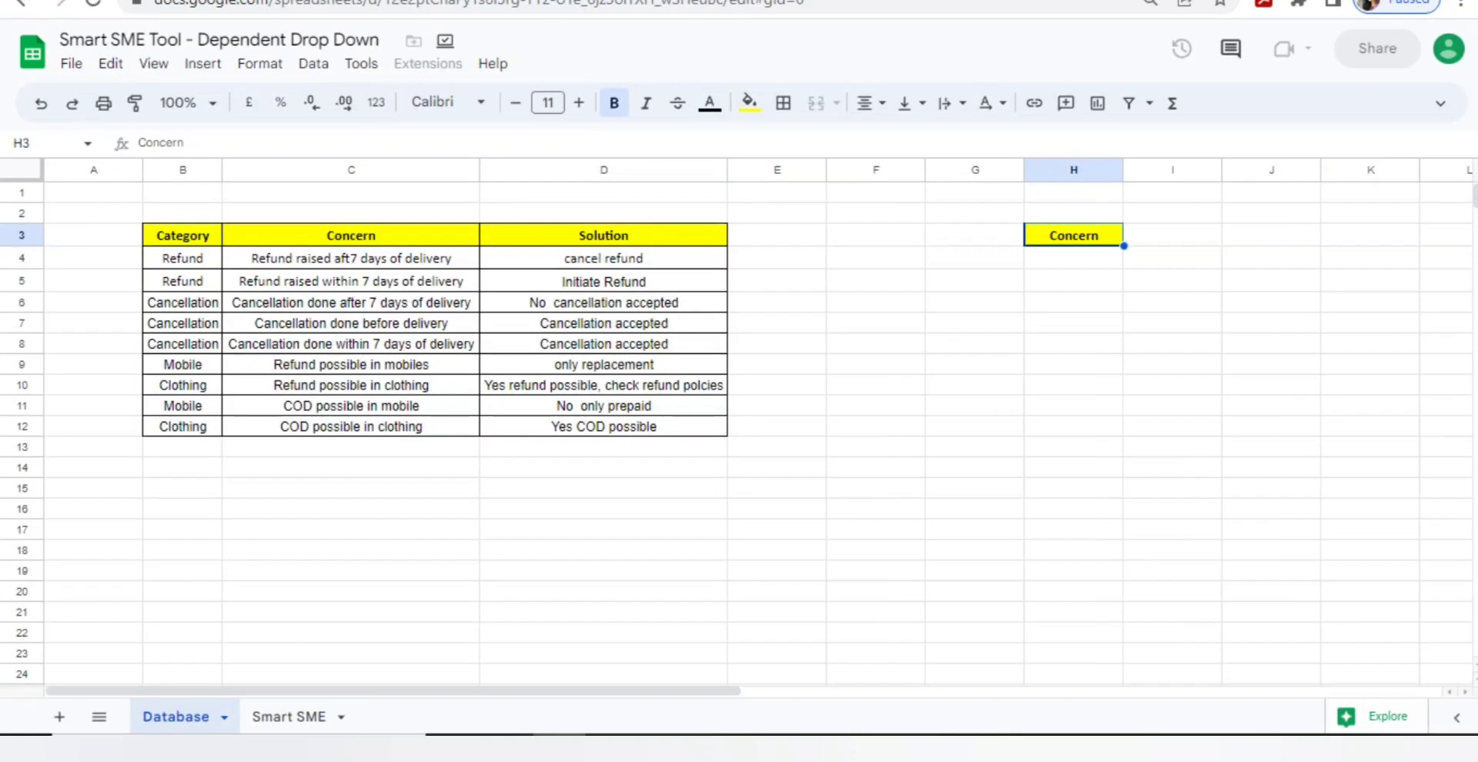
key(Left)
key(Right)
key(Down)
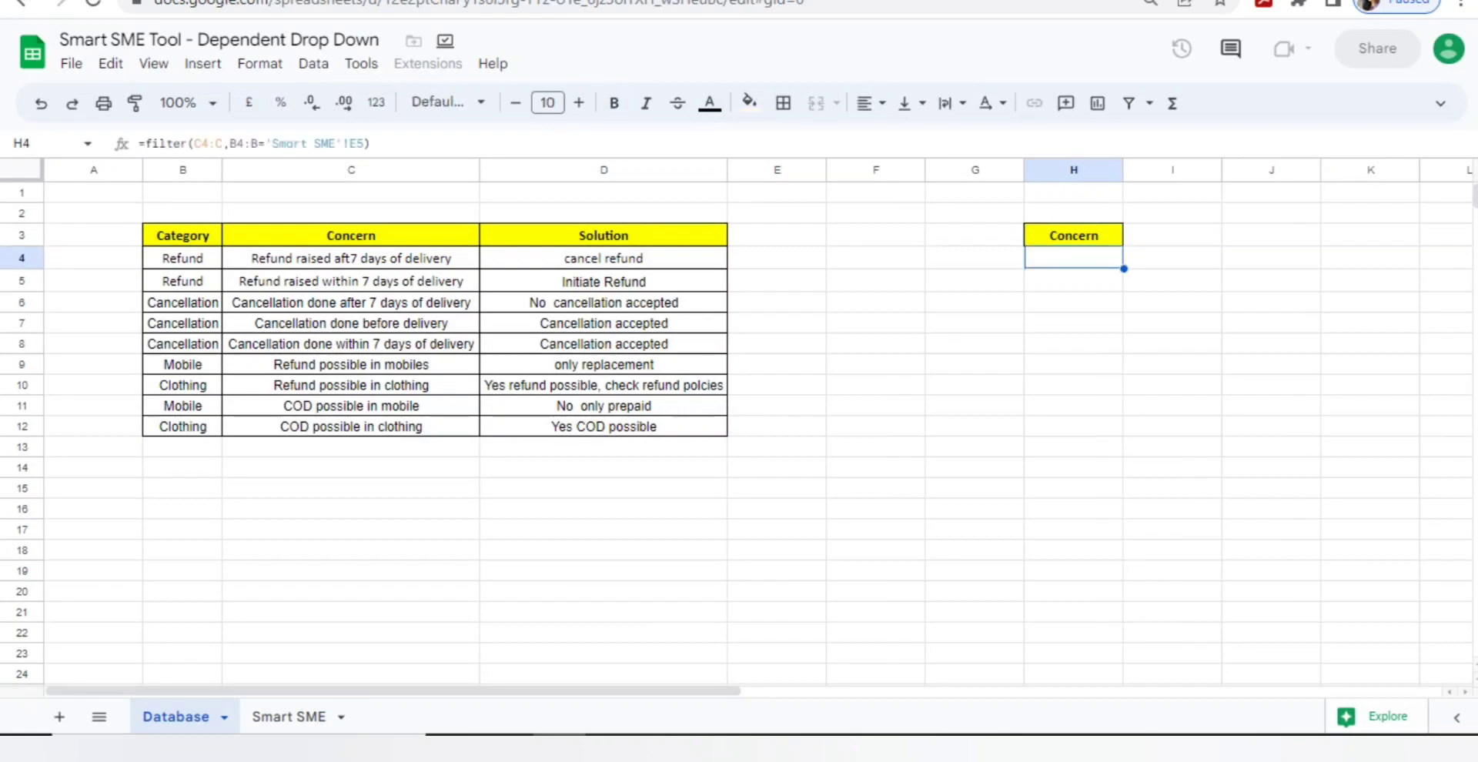
text(=fil)
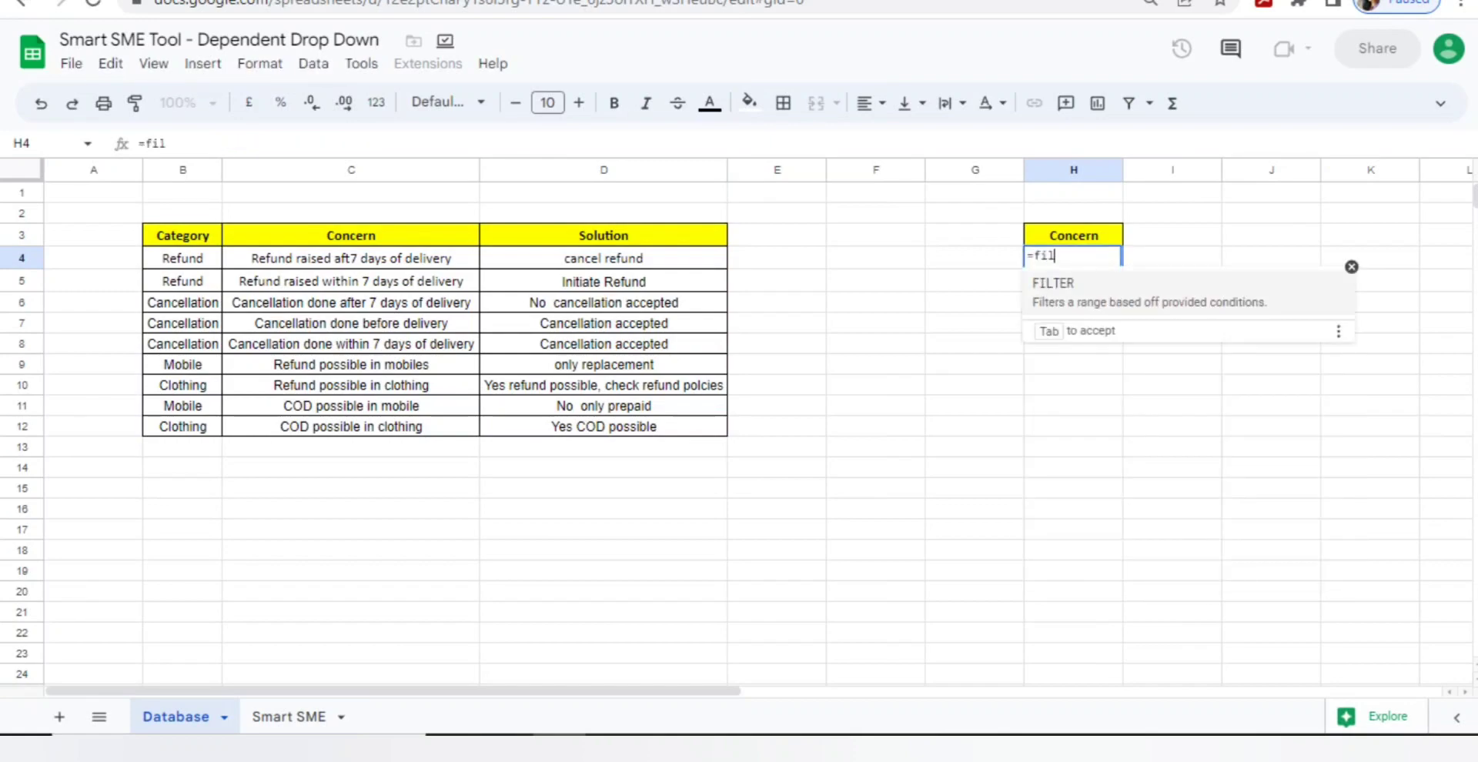
key(Tab)
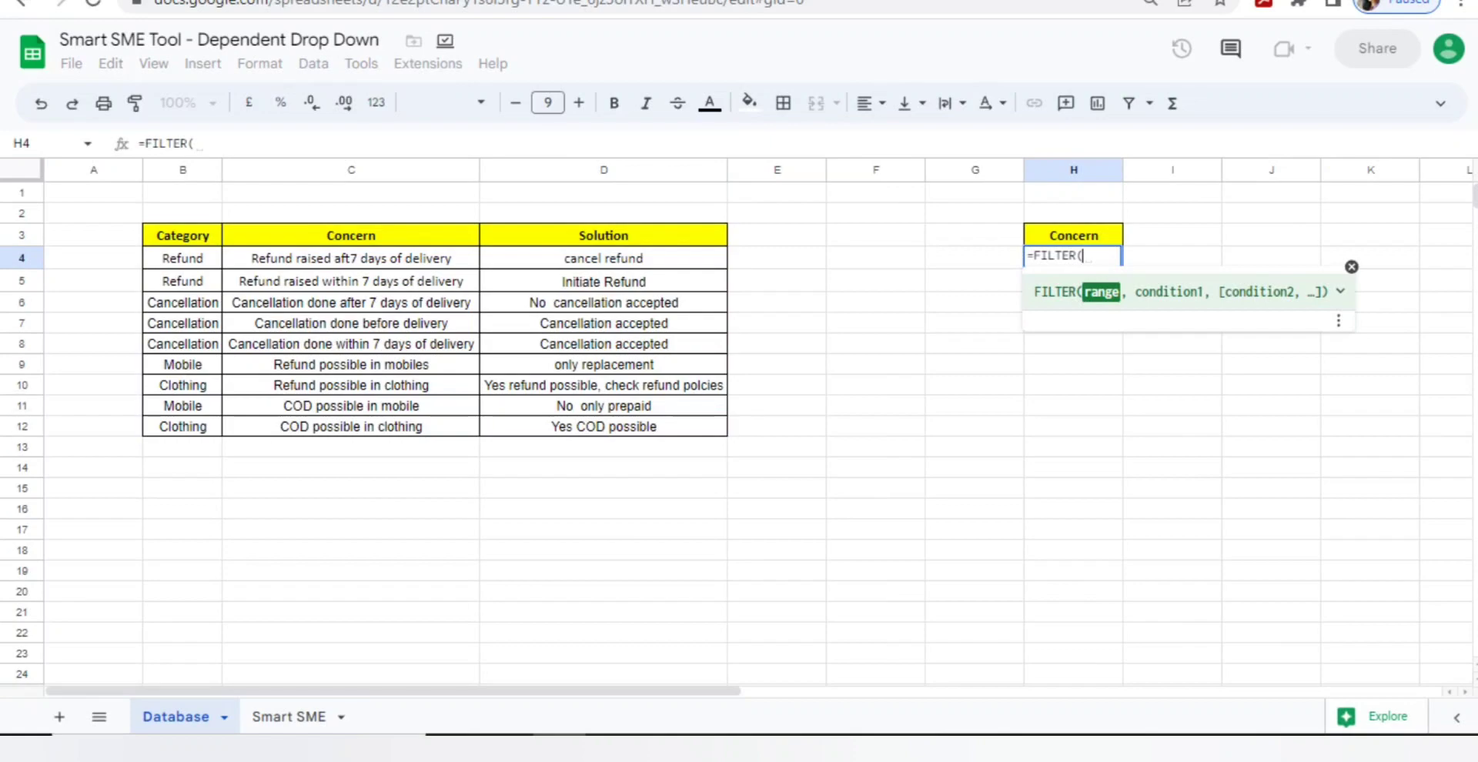
click(351, 258)
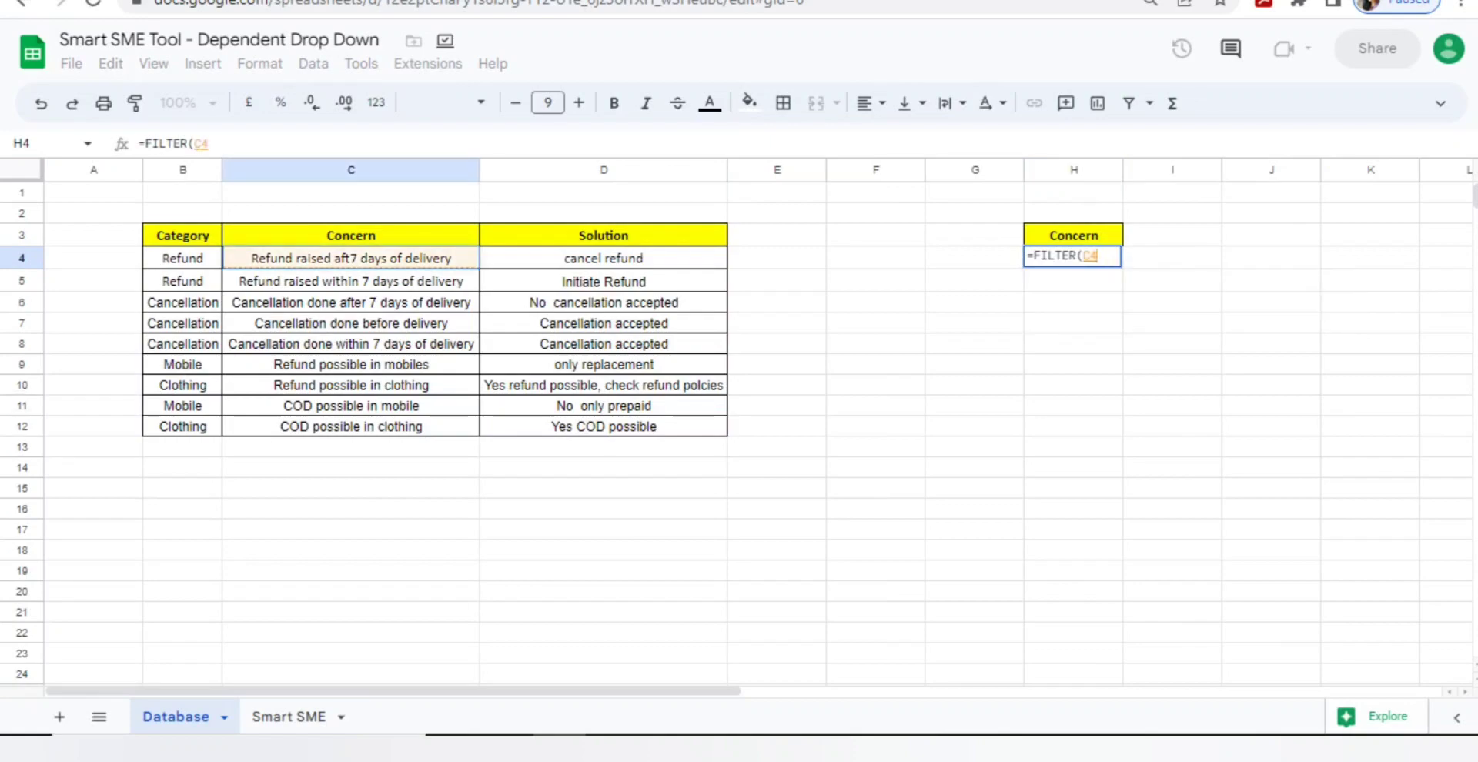
key(ctrl+shift+Down)
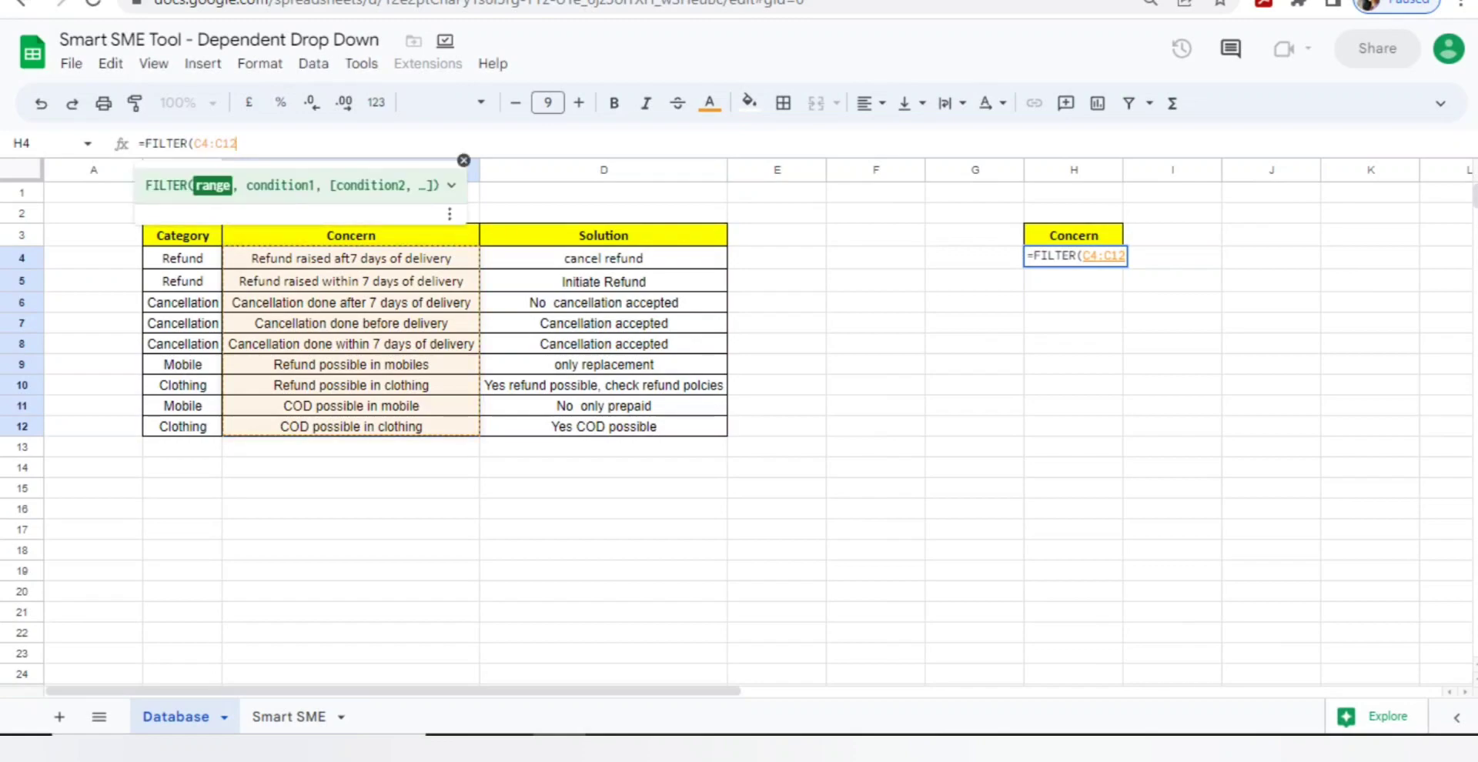
key(BackSpace)
key(BackSpace)
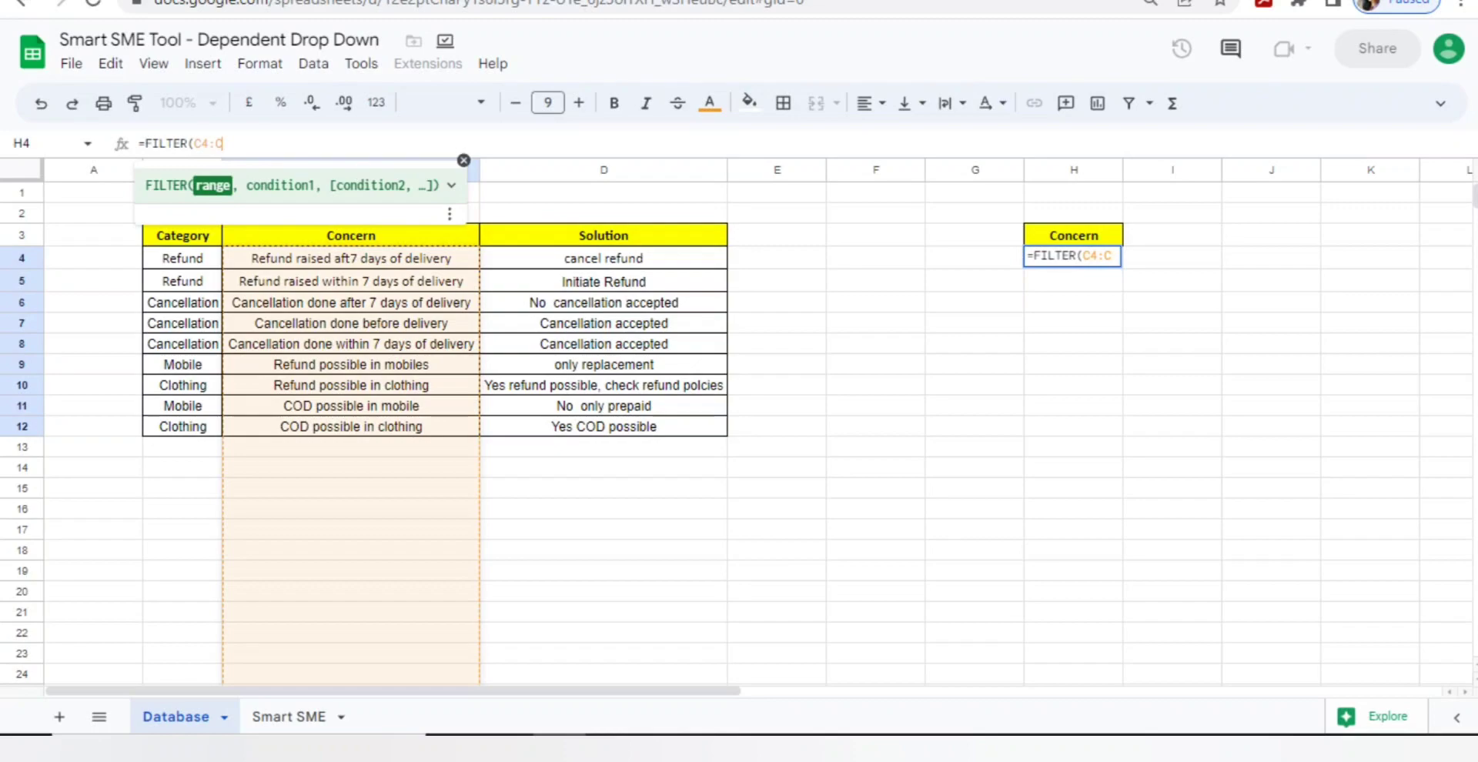
text(,)
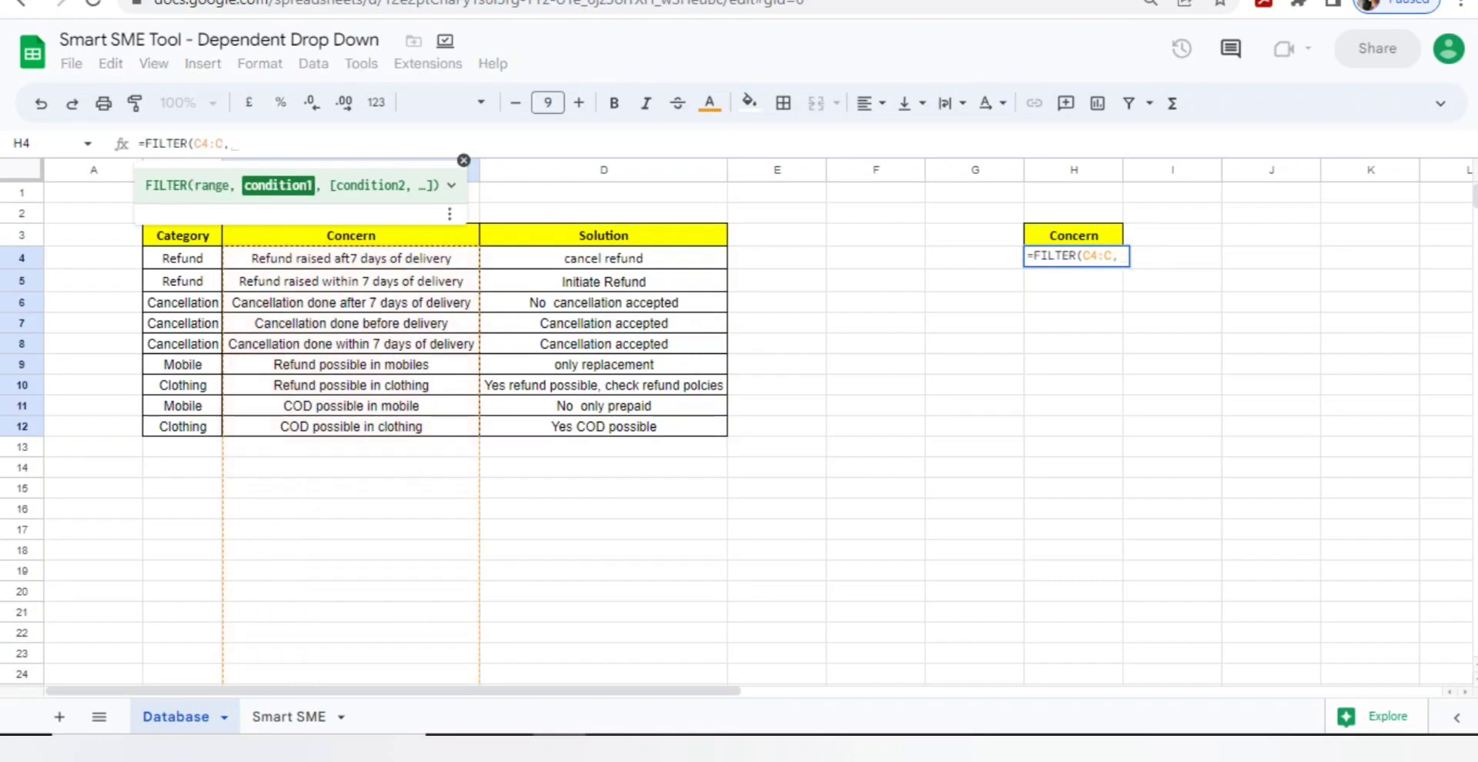
Step: Complete the H4 formula with the condition B4:B='Smart SME'!E5 and enter it
click(181, 258)
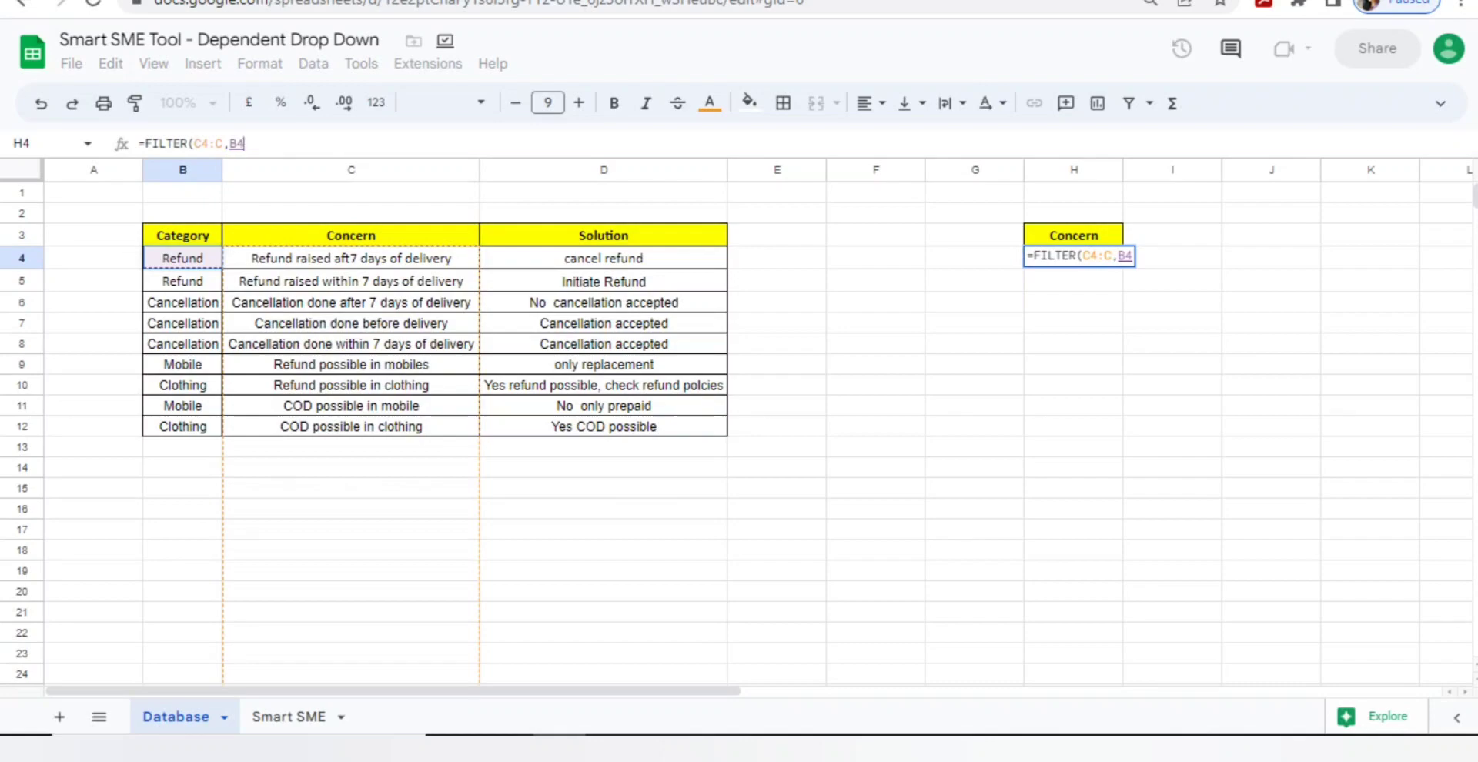
text(:B)
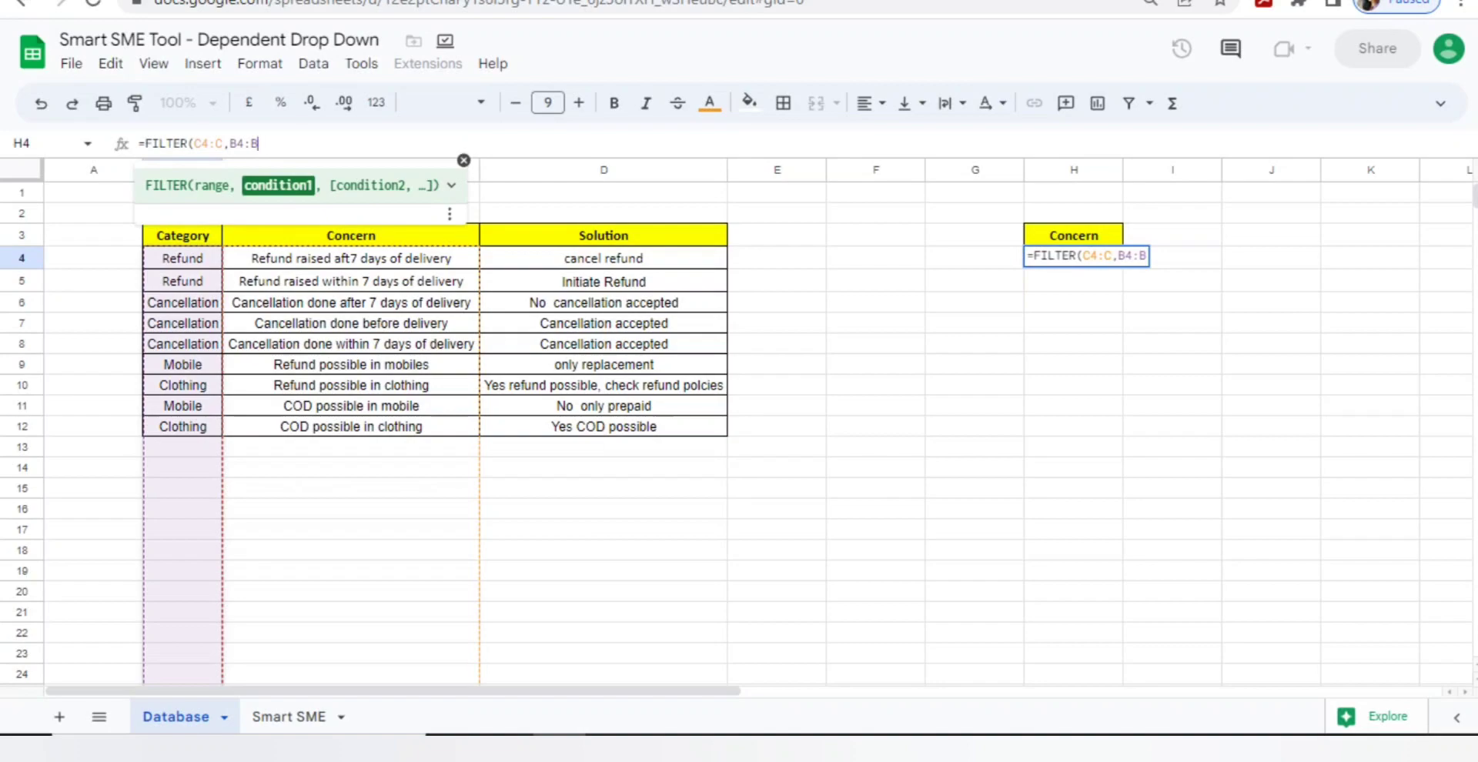
text(=)
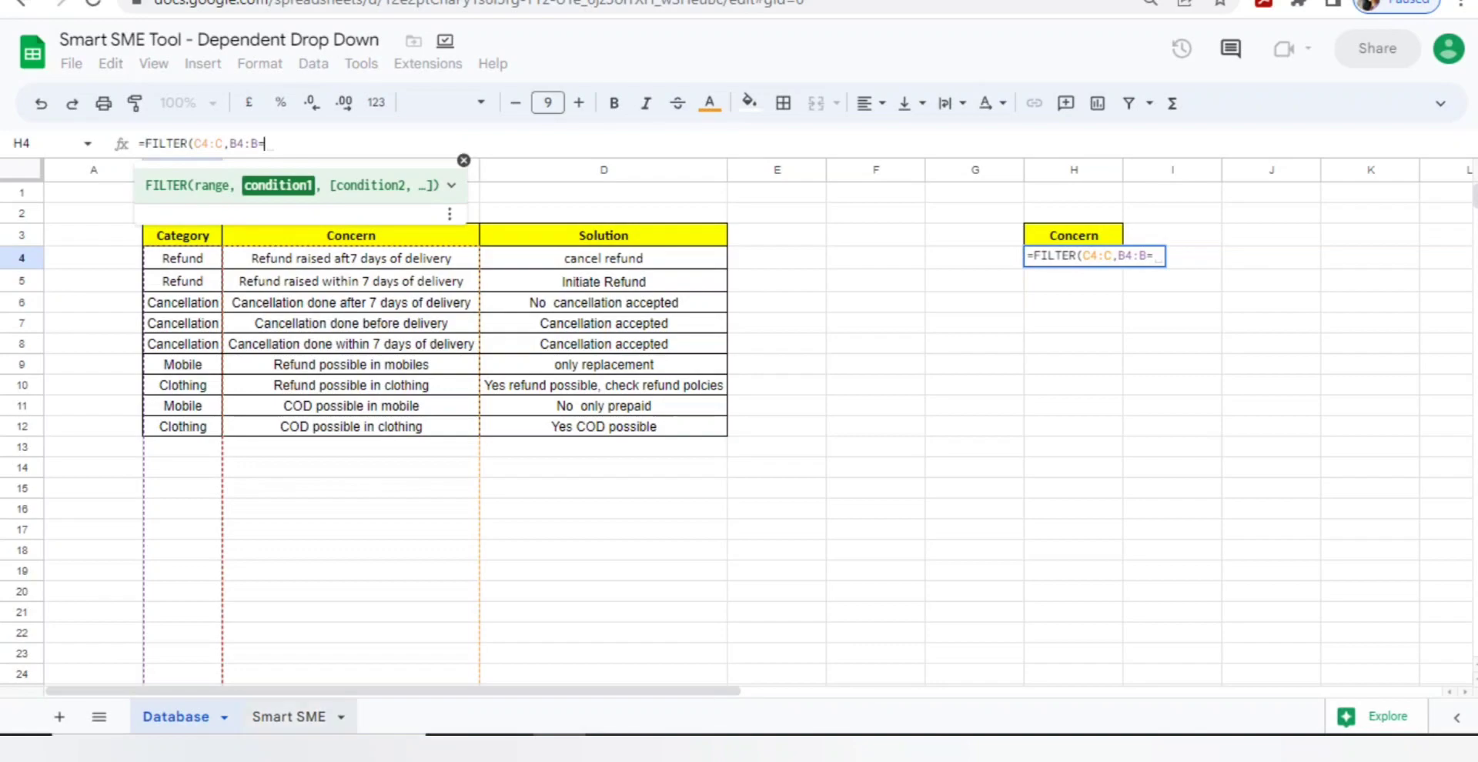
click(288, 717)
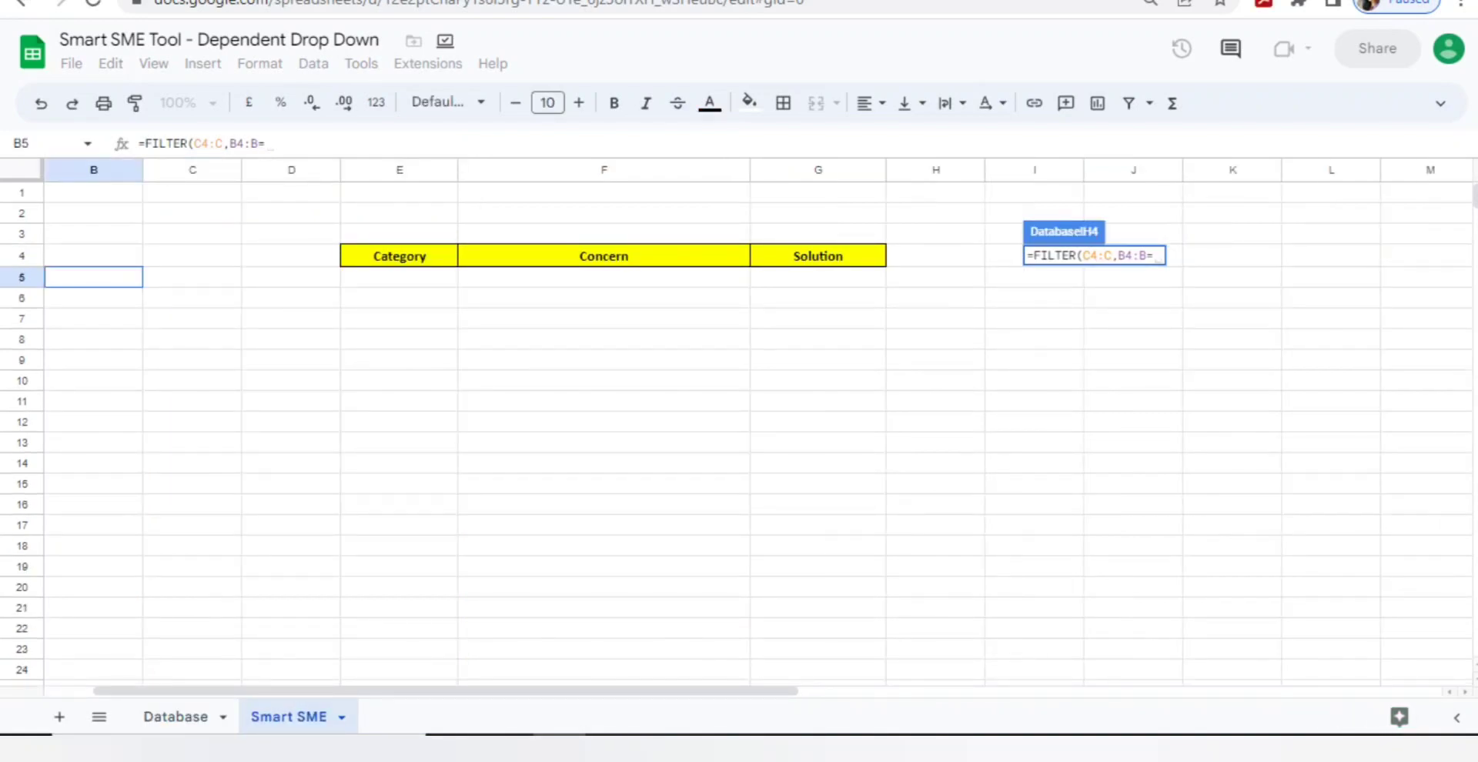
click(398, 277)
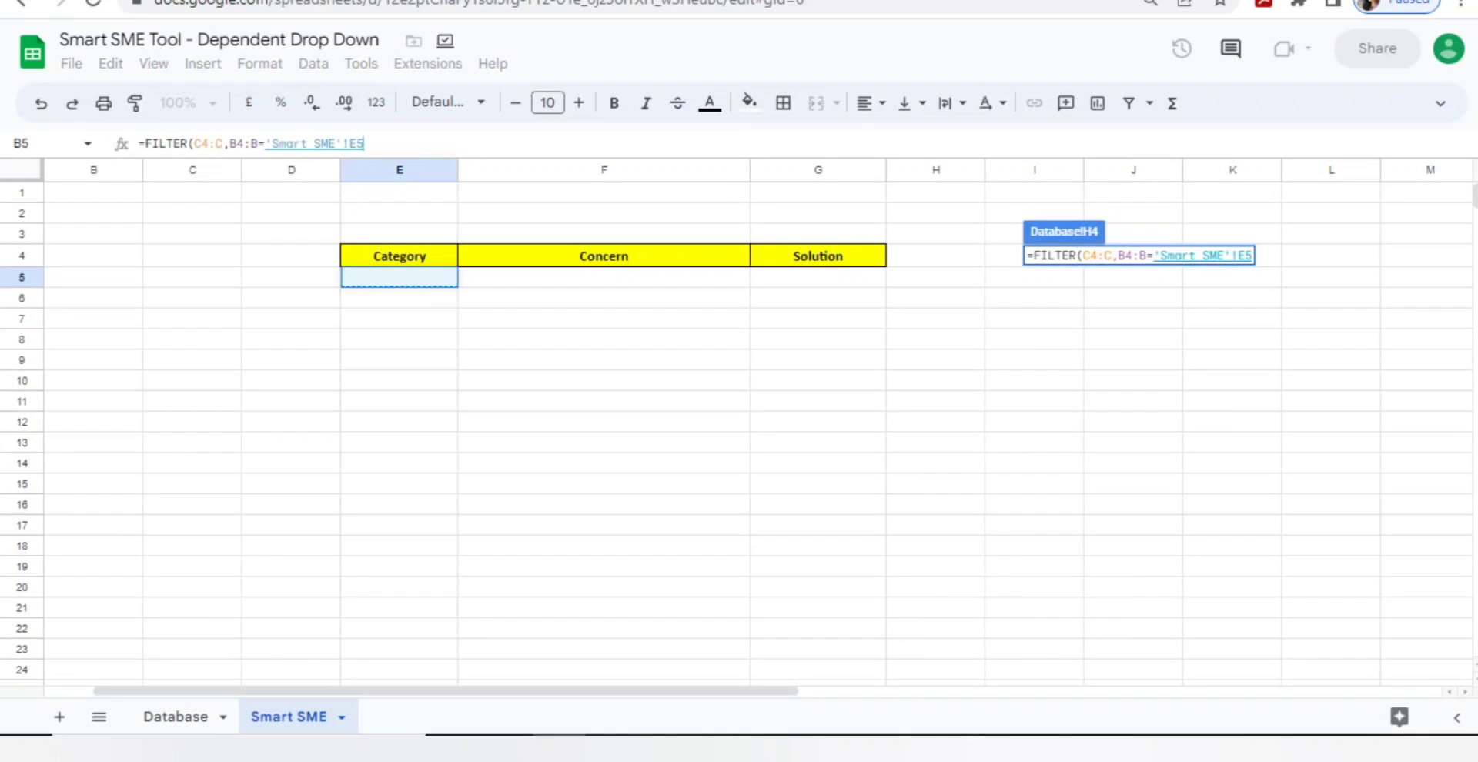
text())
key(Return)
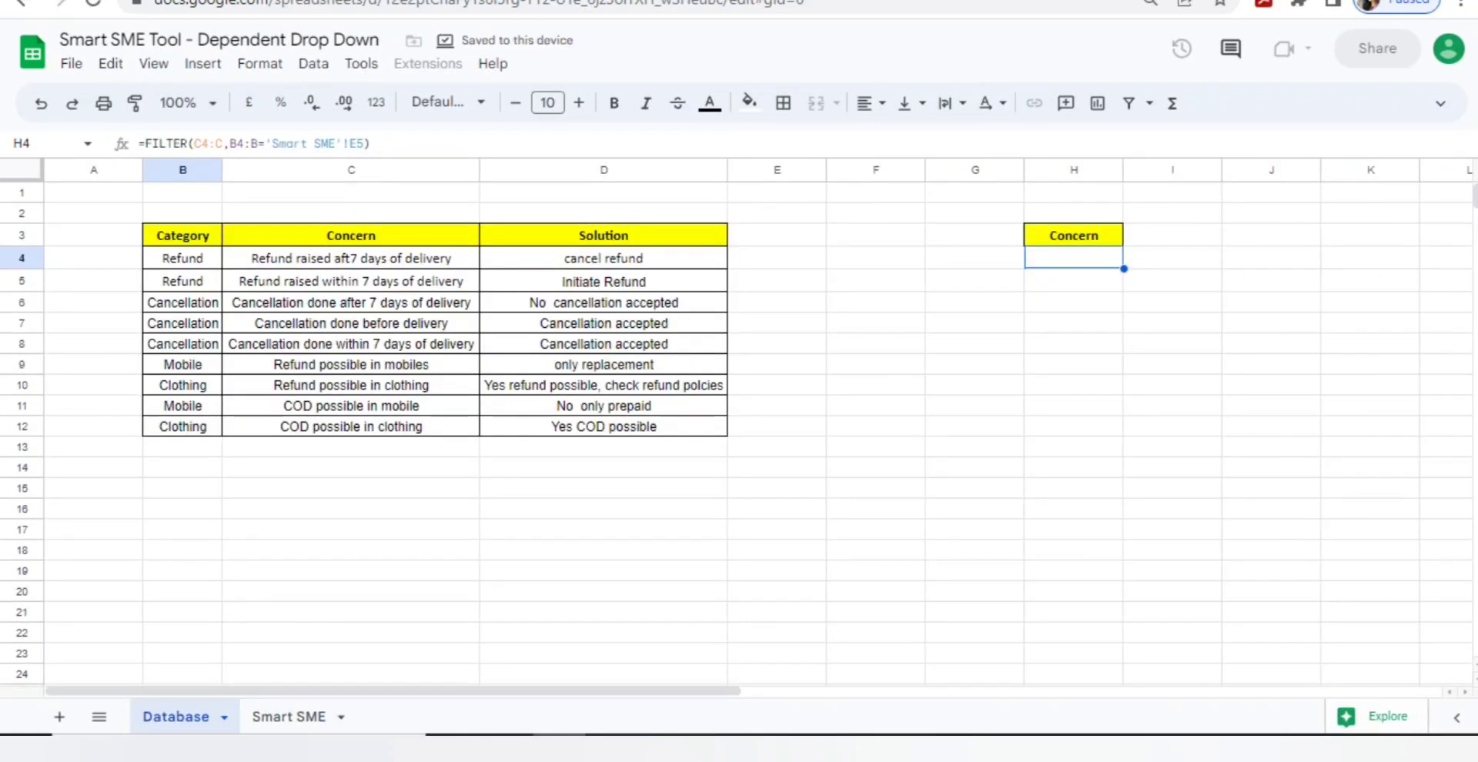
Step: Check the Category input cell E5 on the Smart SME sheet against the category entries B4:B12 on the Database sheet
click(289, 716)
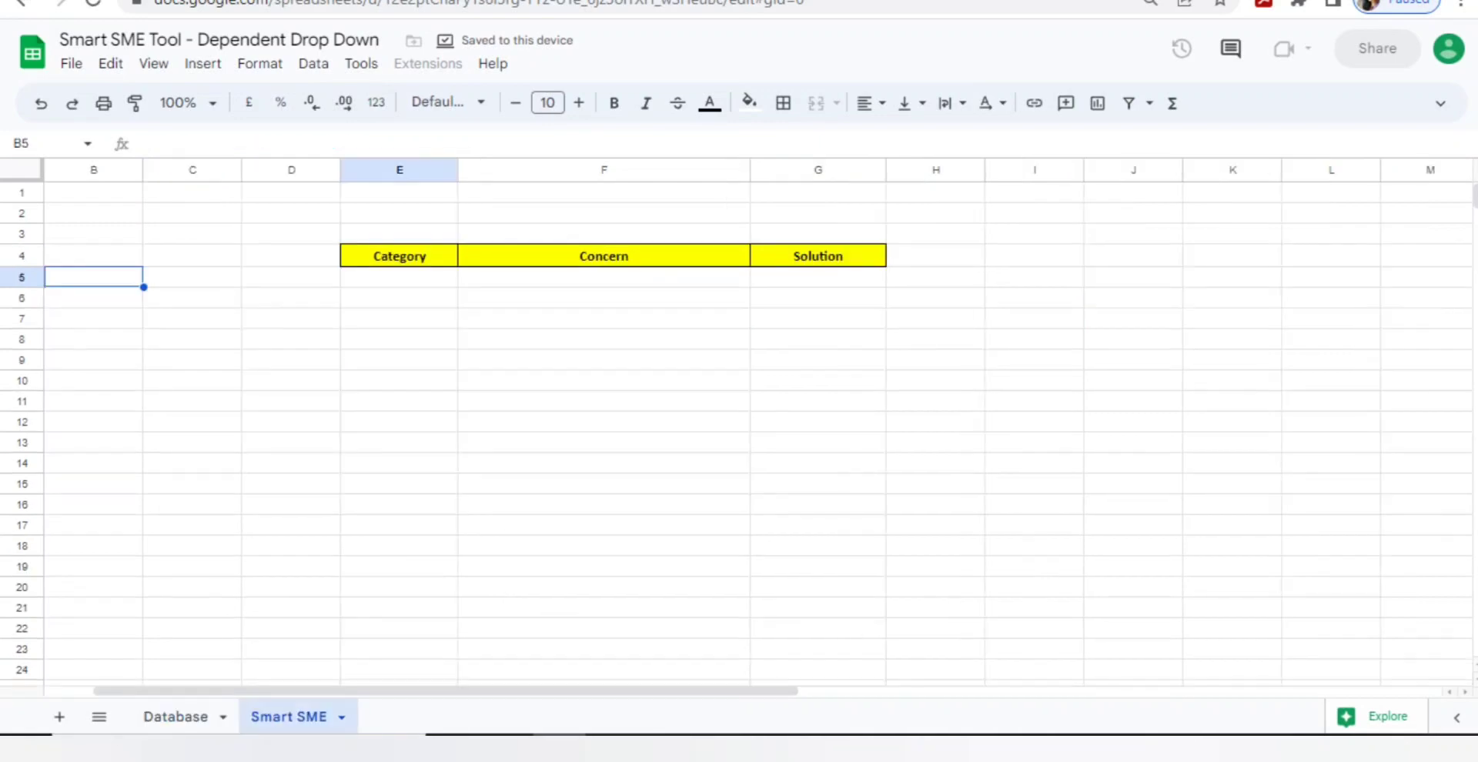
click(399, 277)
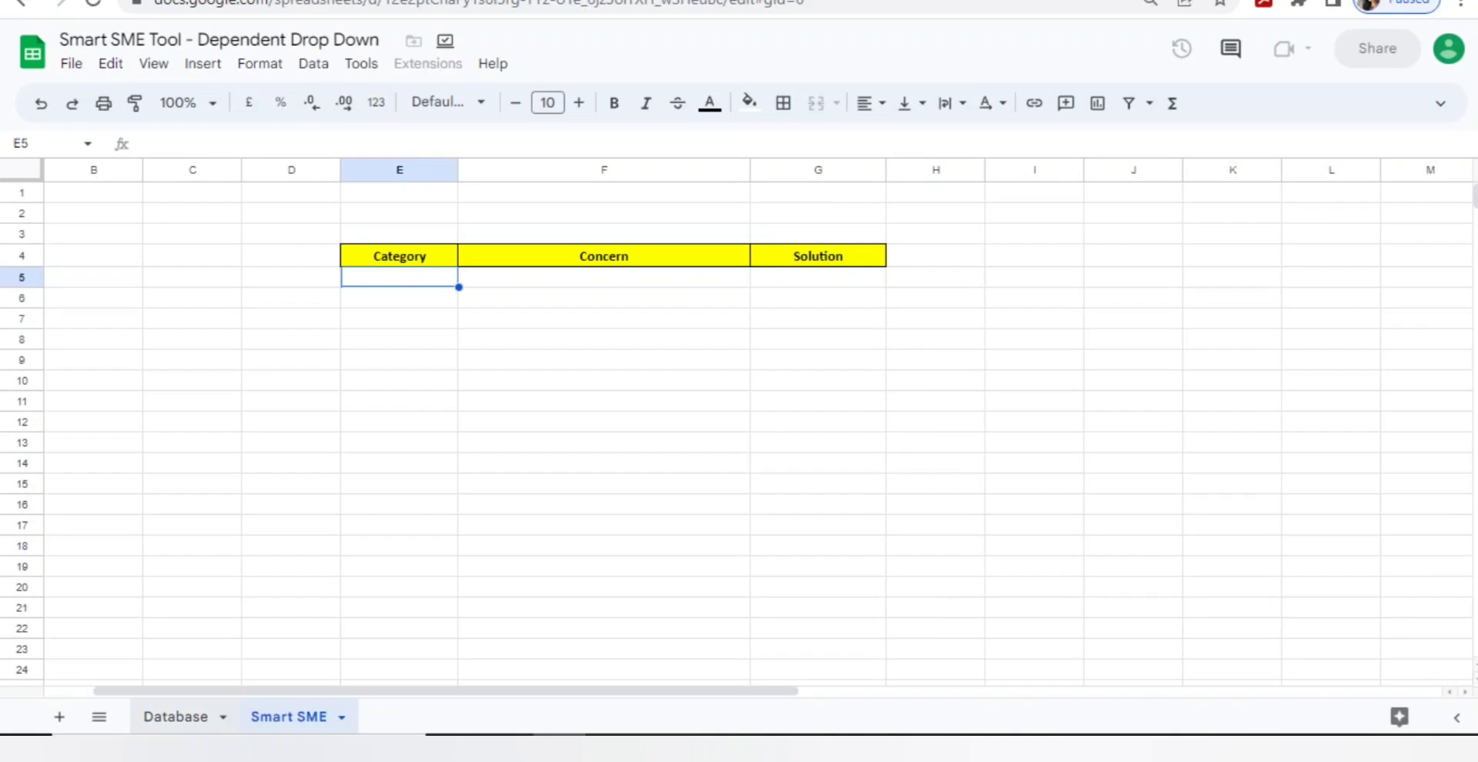
click(176, 716)
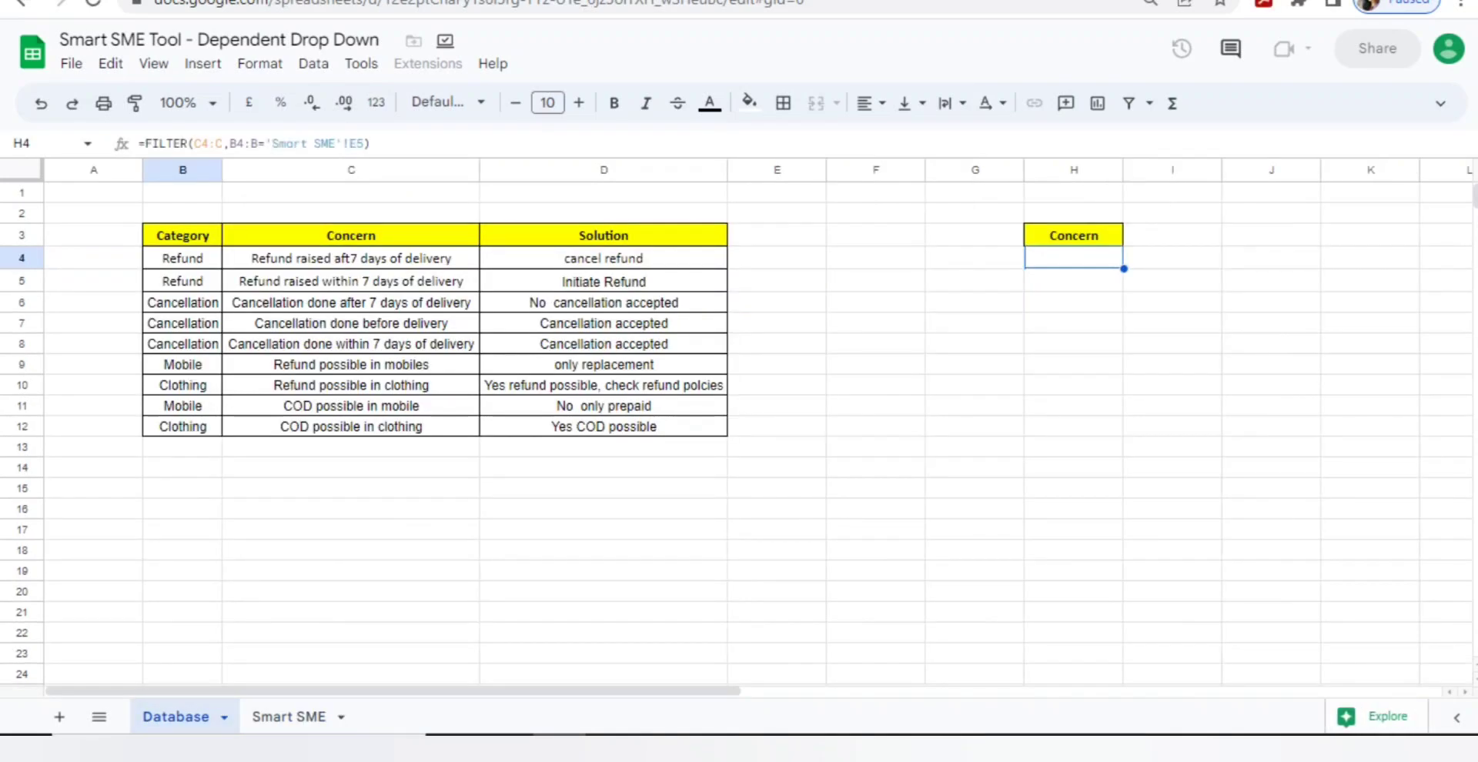
drag(182, 258, 182, 426)
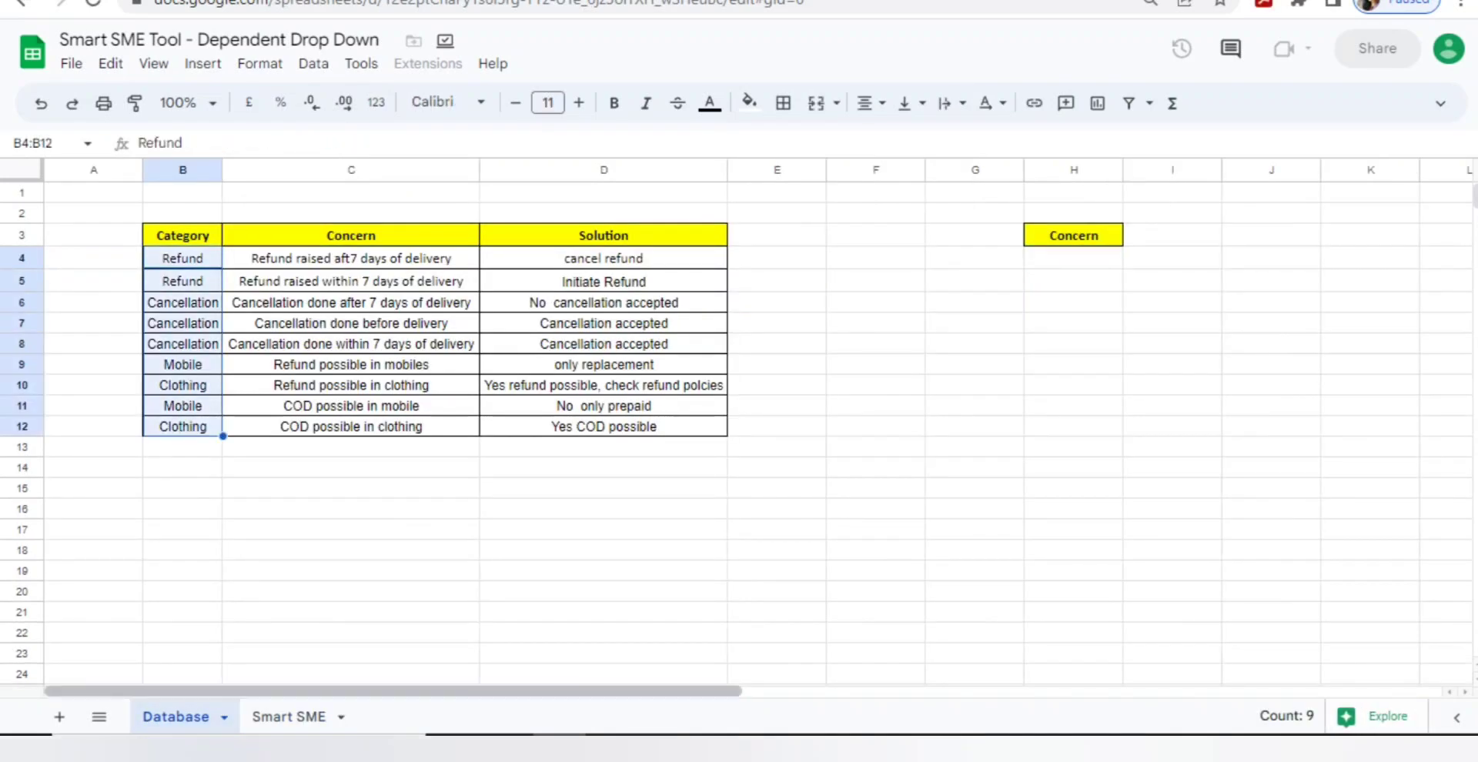
Step: Insert a drop-down in cell E5 of the Smart SME sheet and set its criteria to Drop-down (from a range)
click(289, 717)
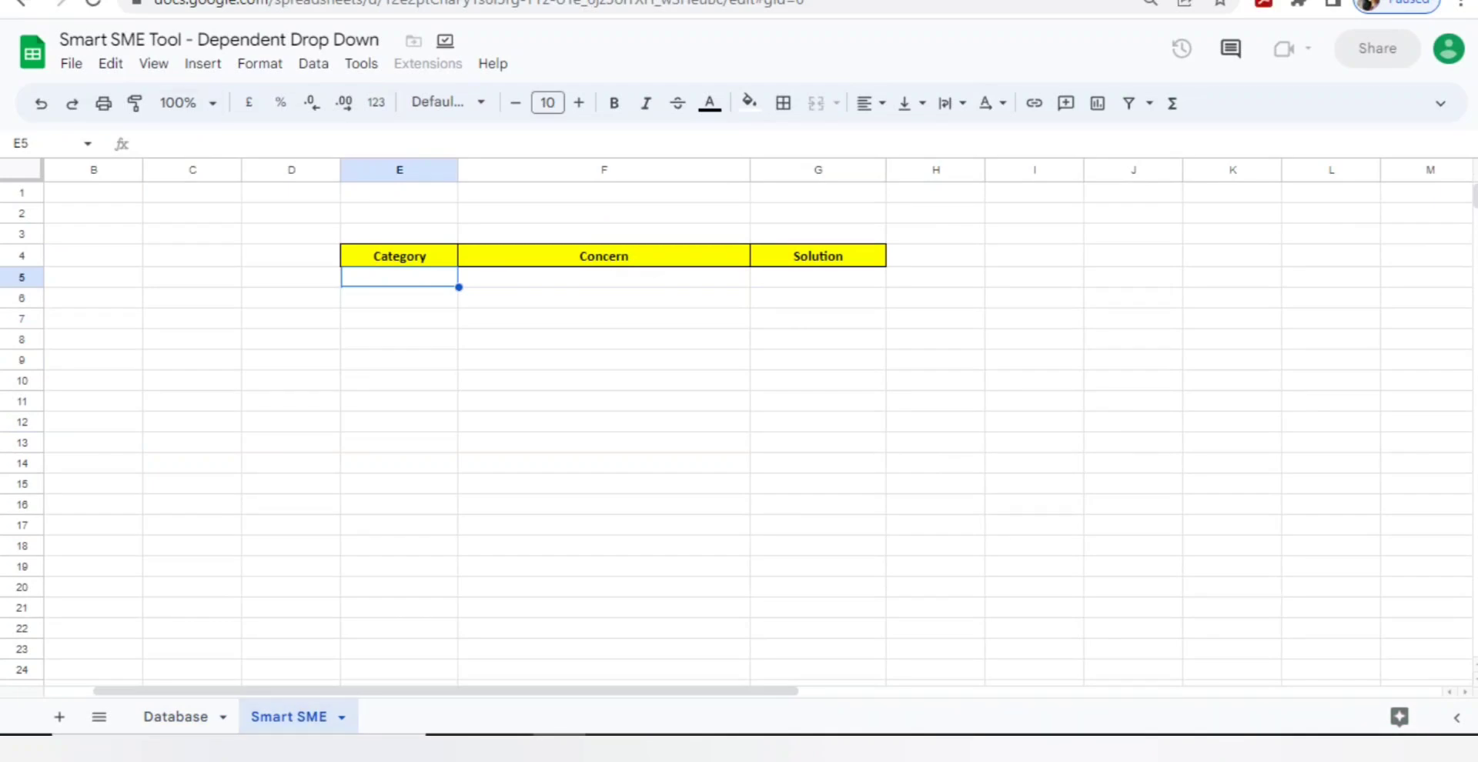
click(202, 63)
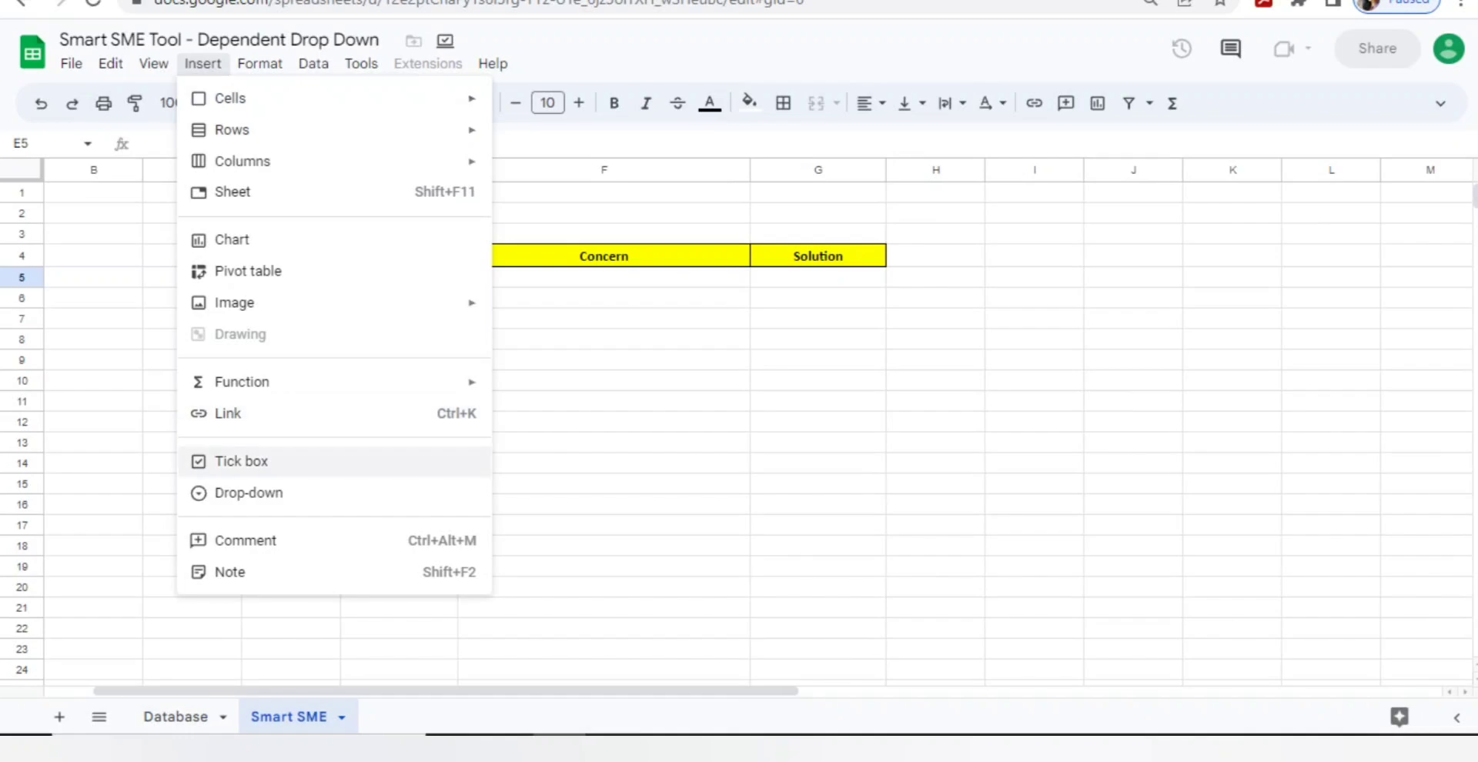
click(248, 493)
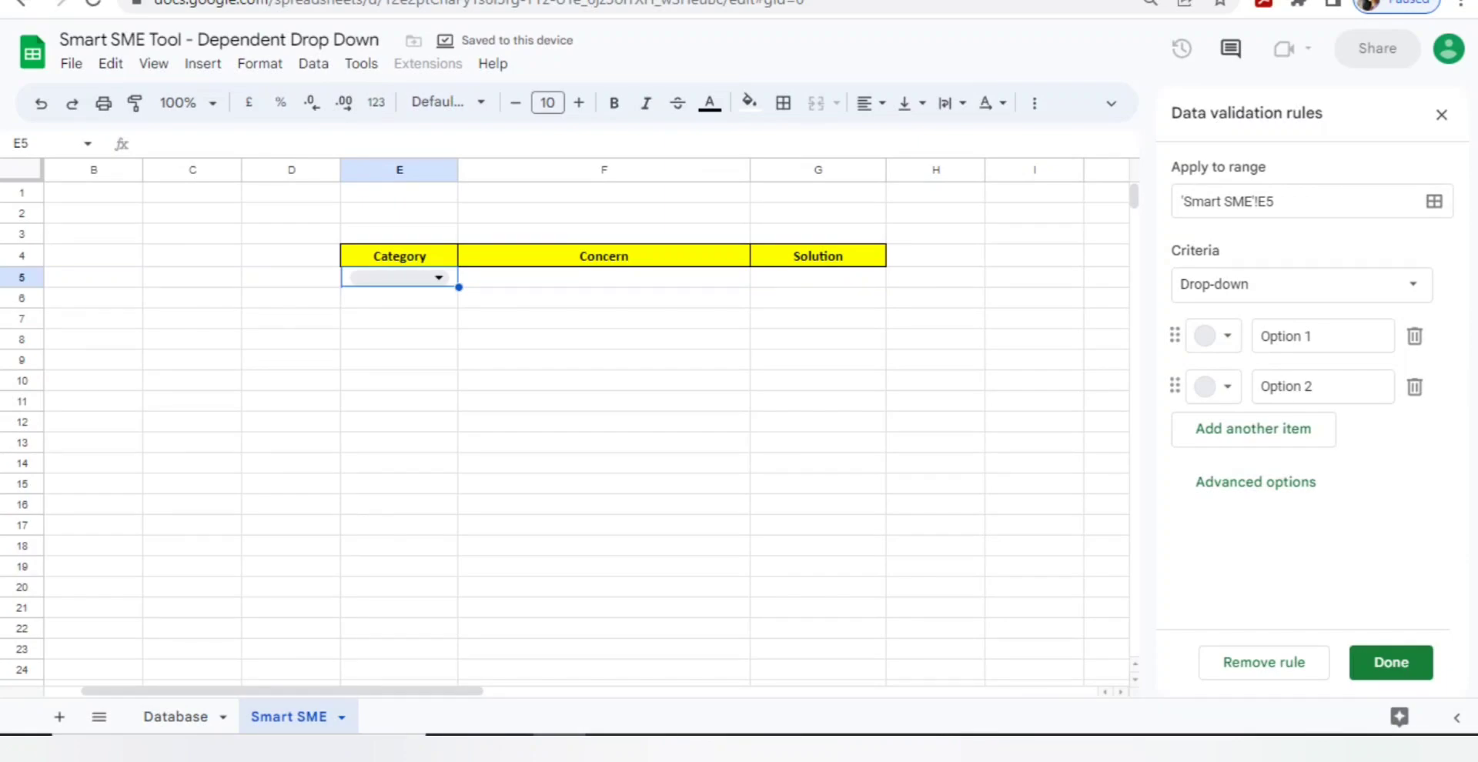
click(1301, 284)
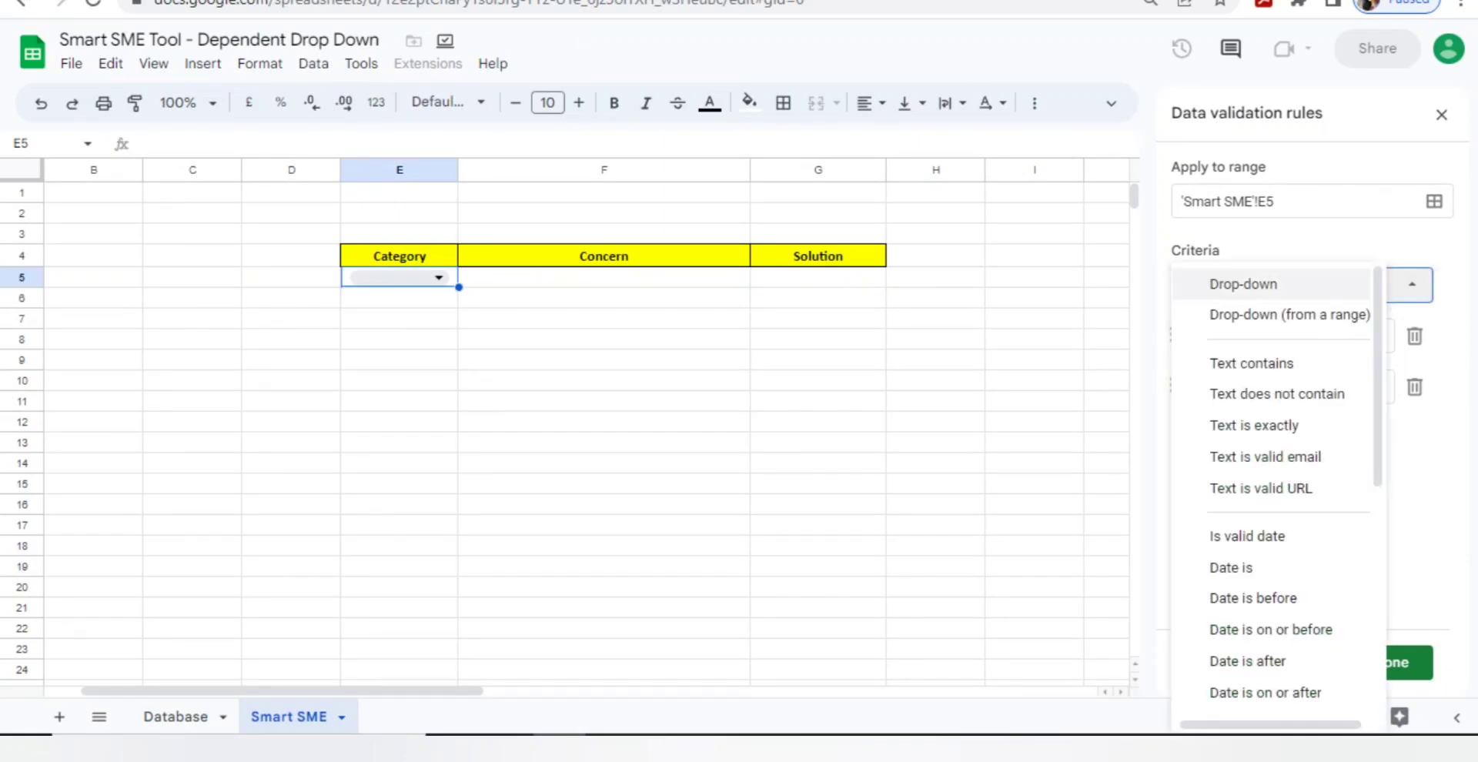
click(1253, 313)
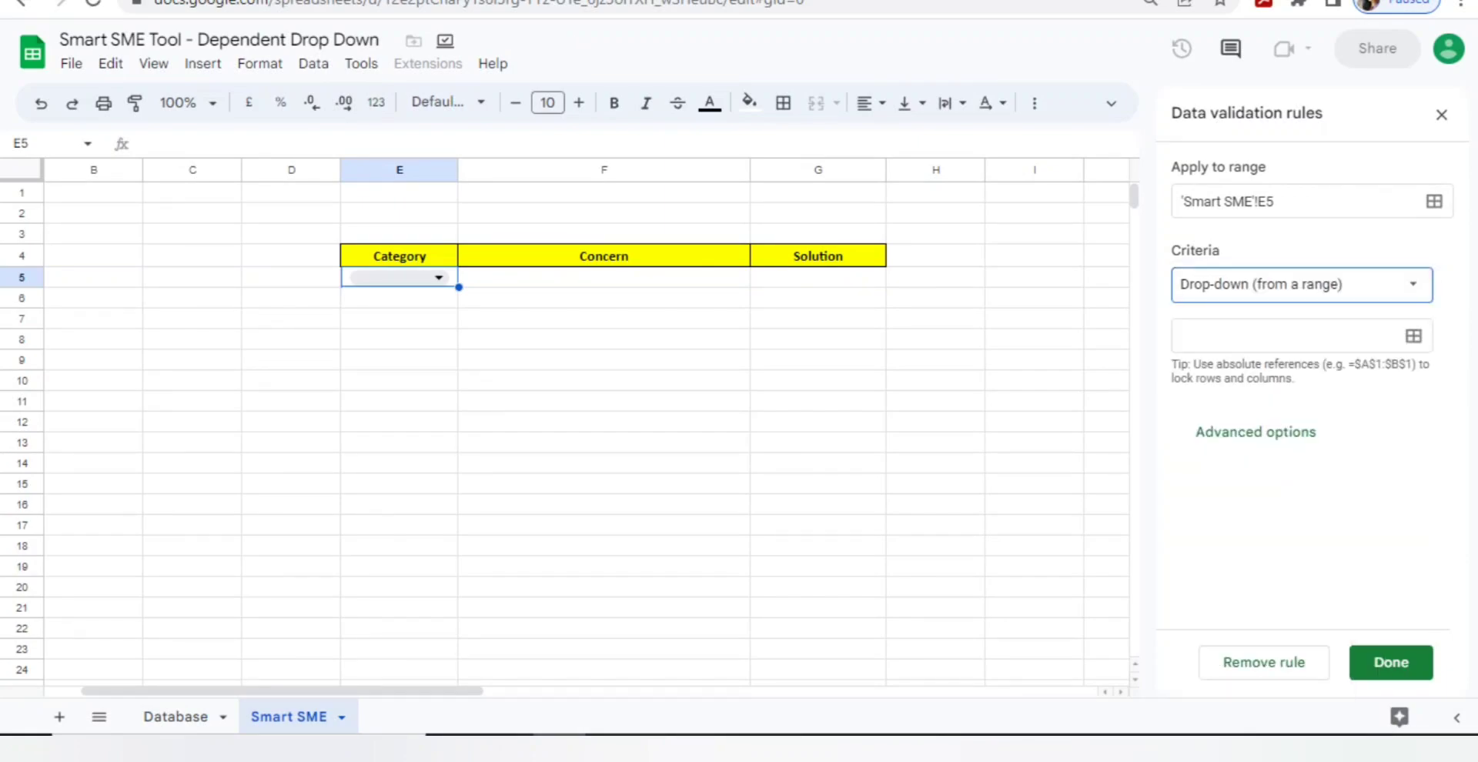
Step: Set the source range of the Category drop-down to Database!B4:B
click(1284, 336)
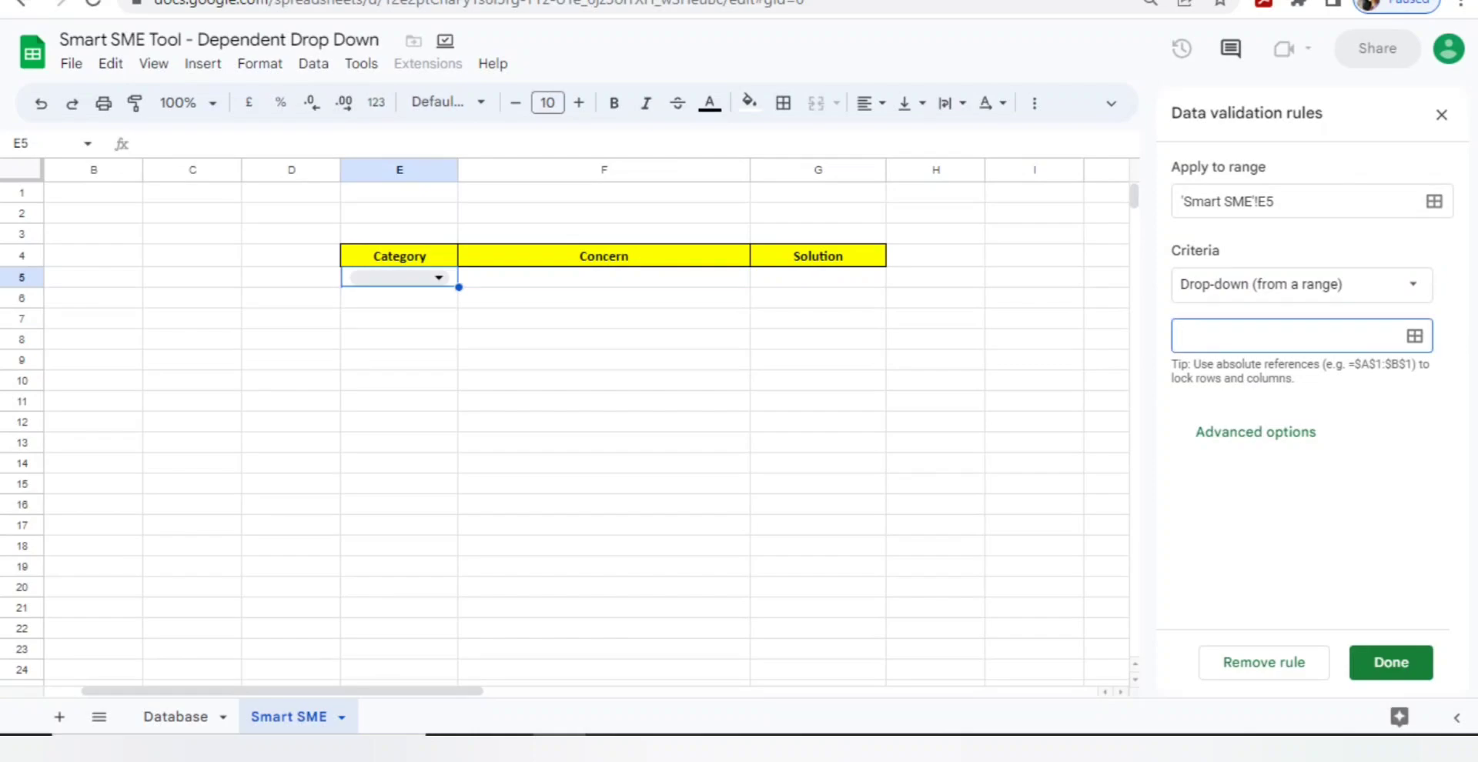
click(1414, 335)
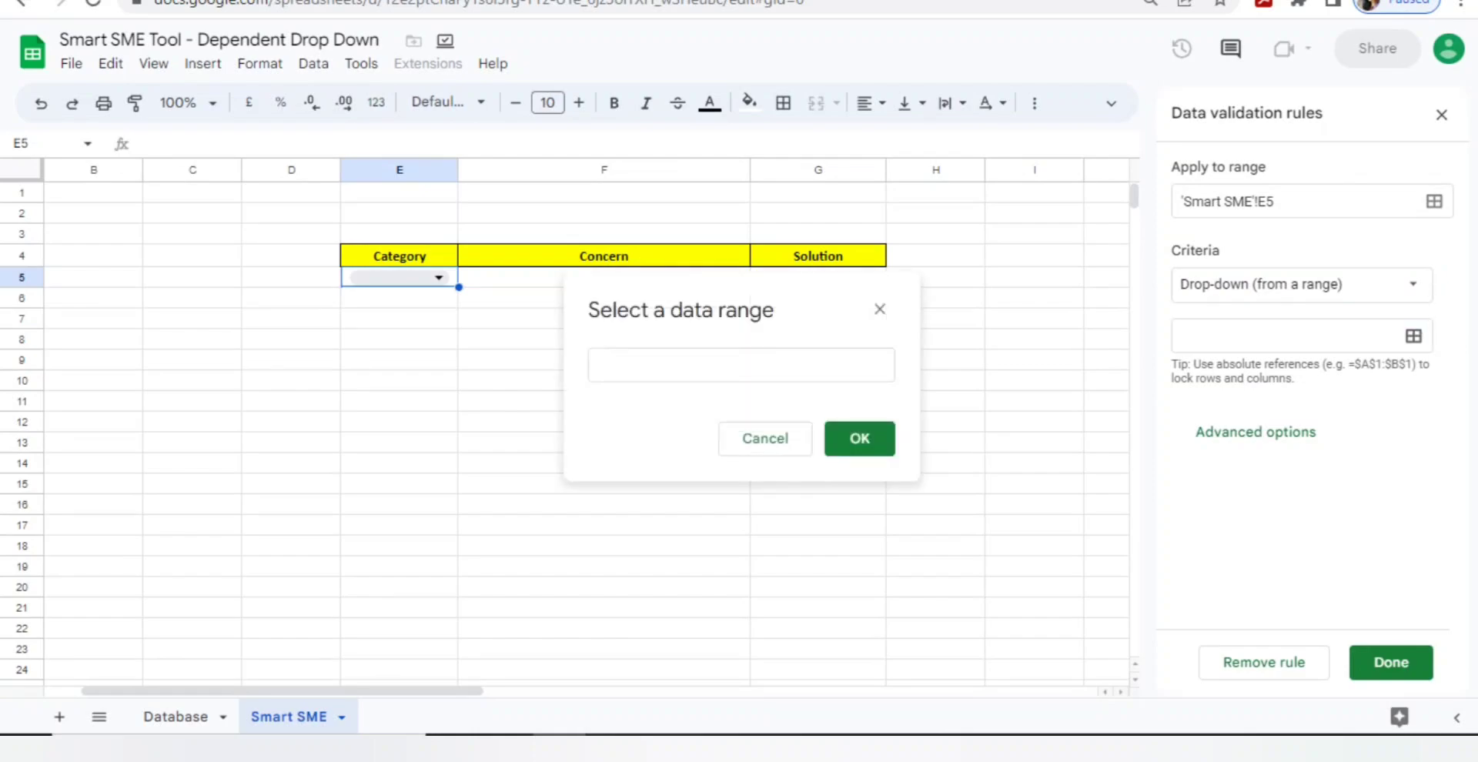
click(740, 364)
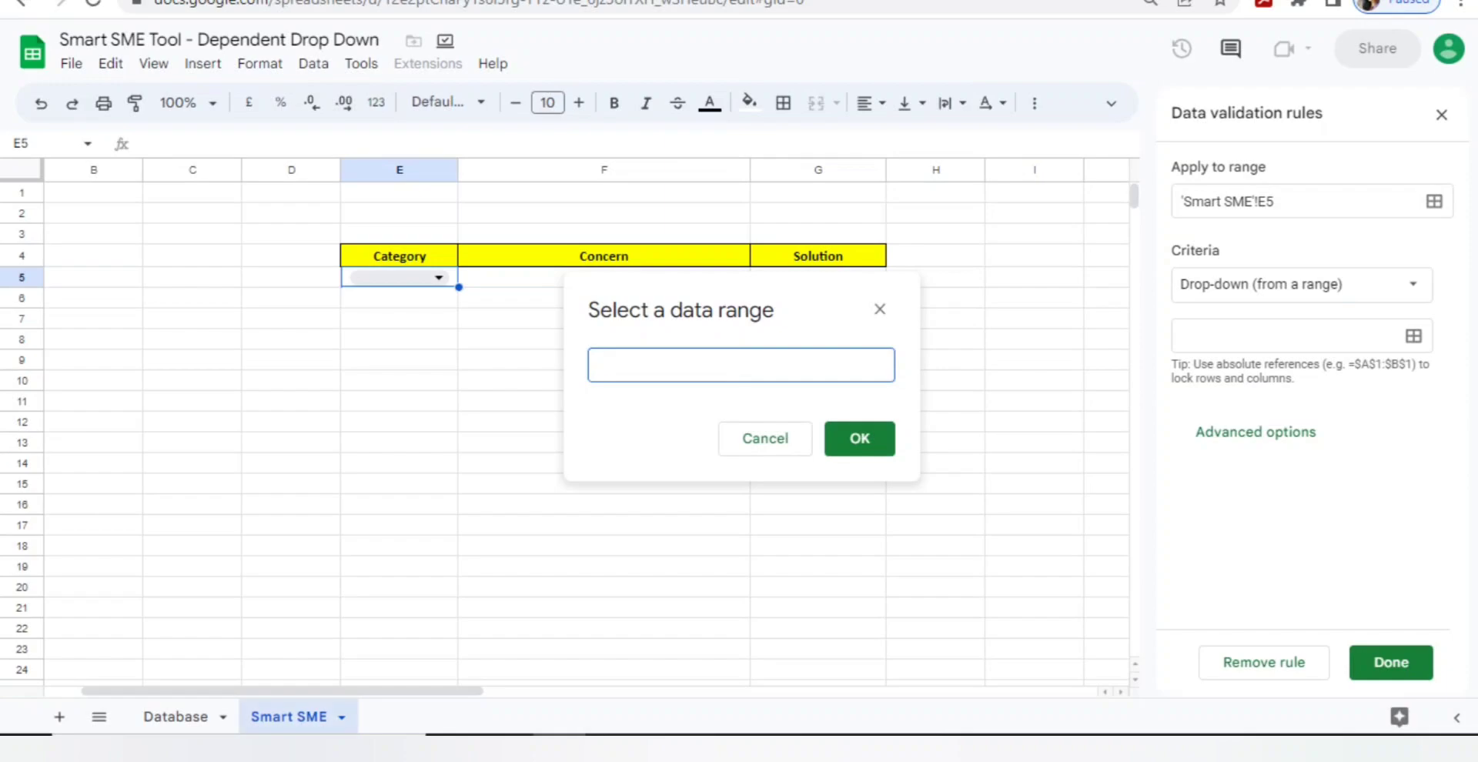
click(176, 716)
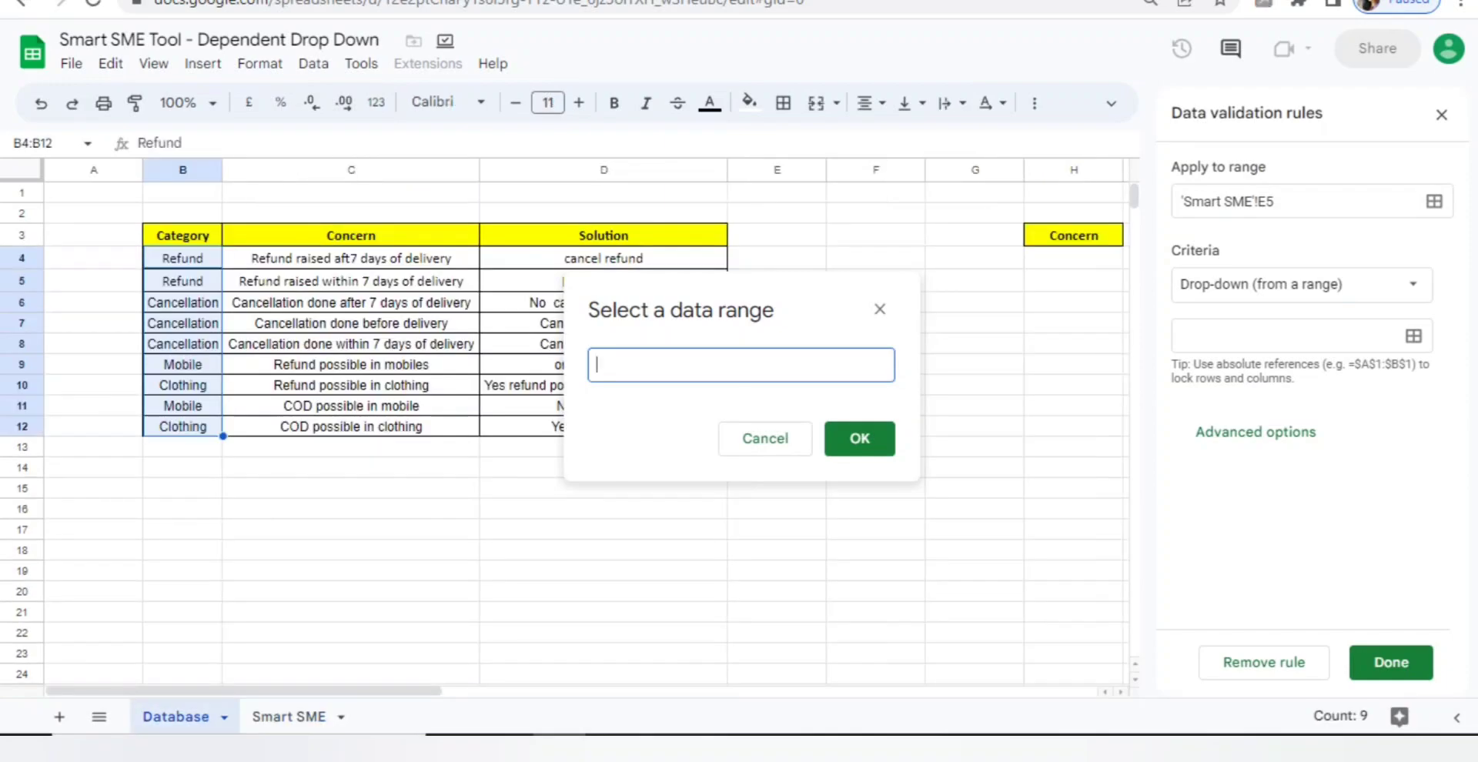
drag(183, 258, 182, 426)
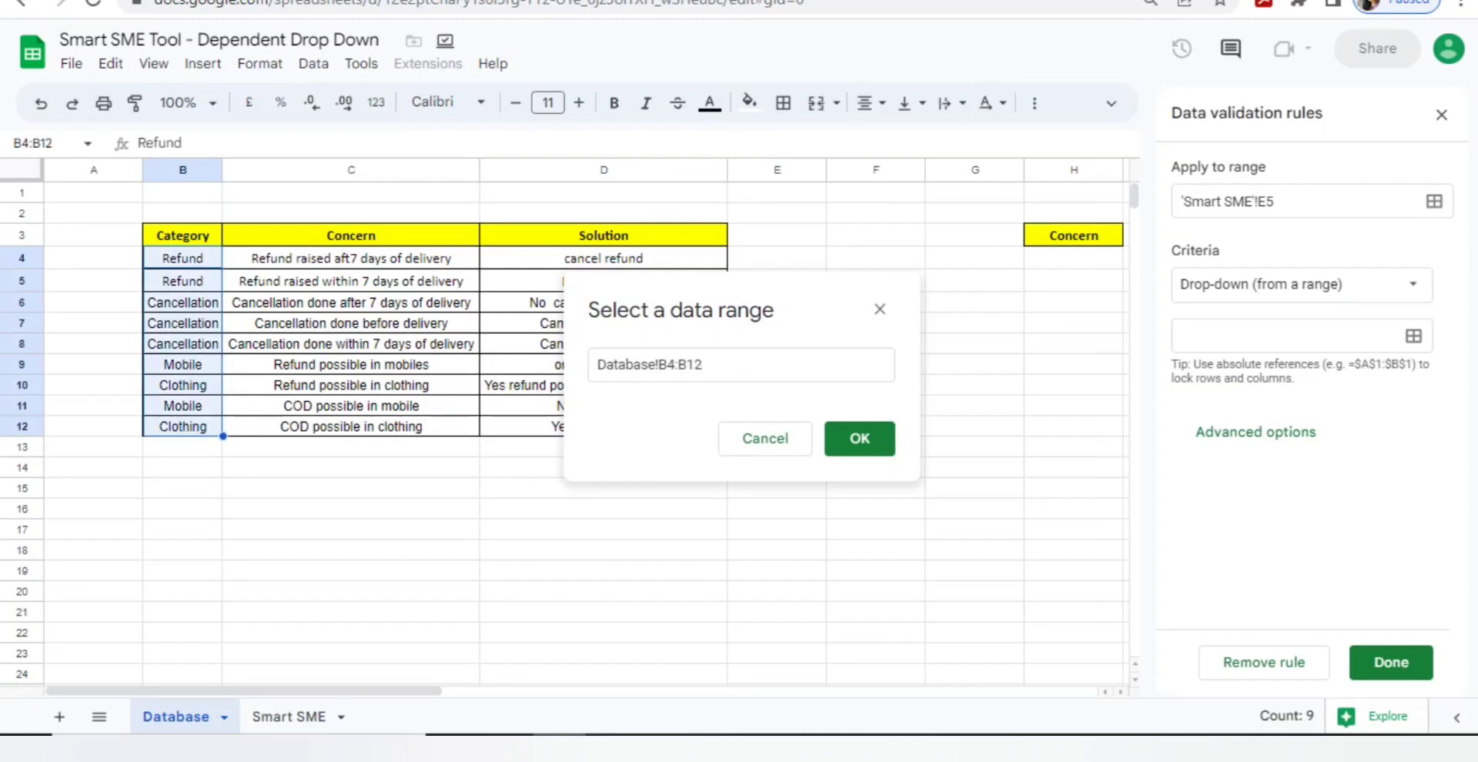
click(701, 364)
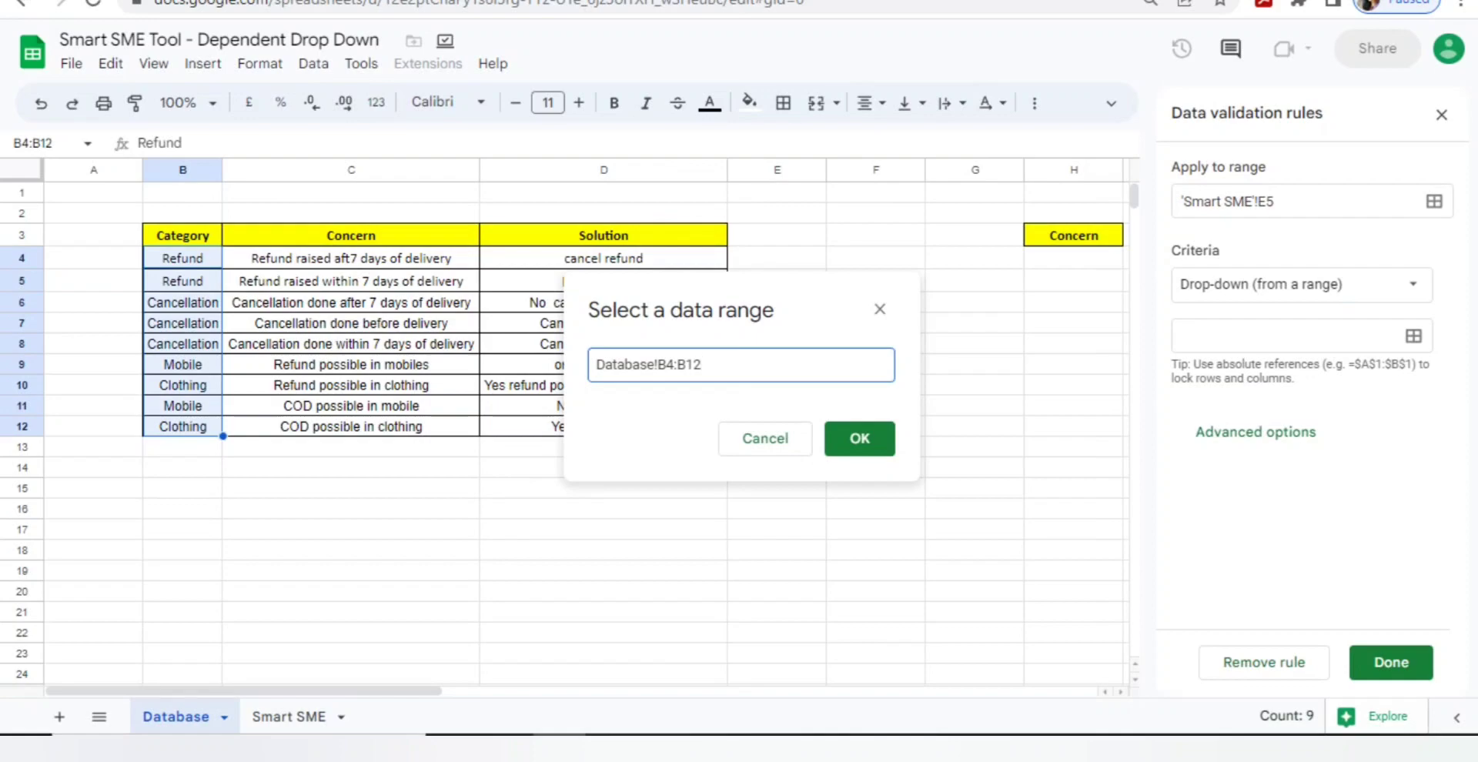
key(BackSpace)
key(BackSpace)
click(858, 438)
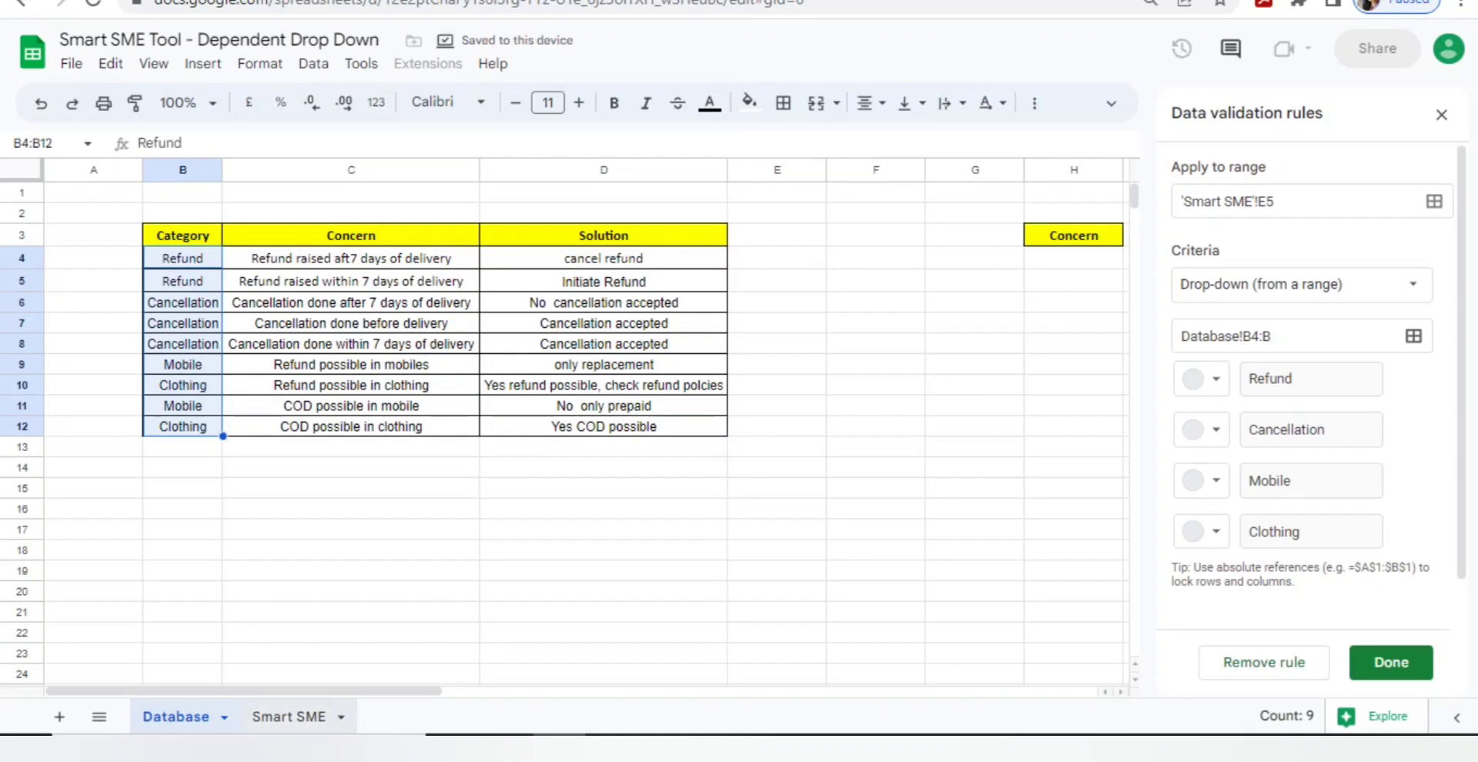
Step: Close the data validation rules and choose Refund in the Category drop-down in E5 of the Smart SME sheet
click(288, 715)
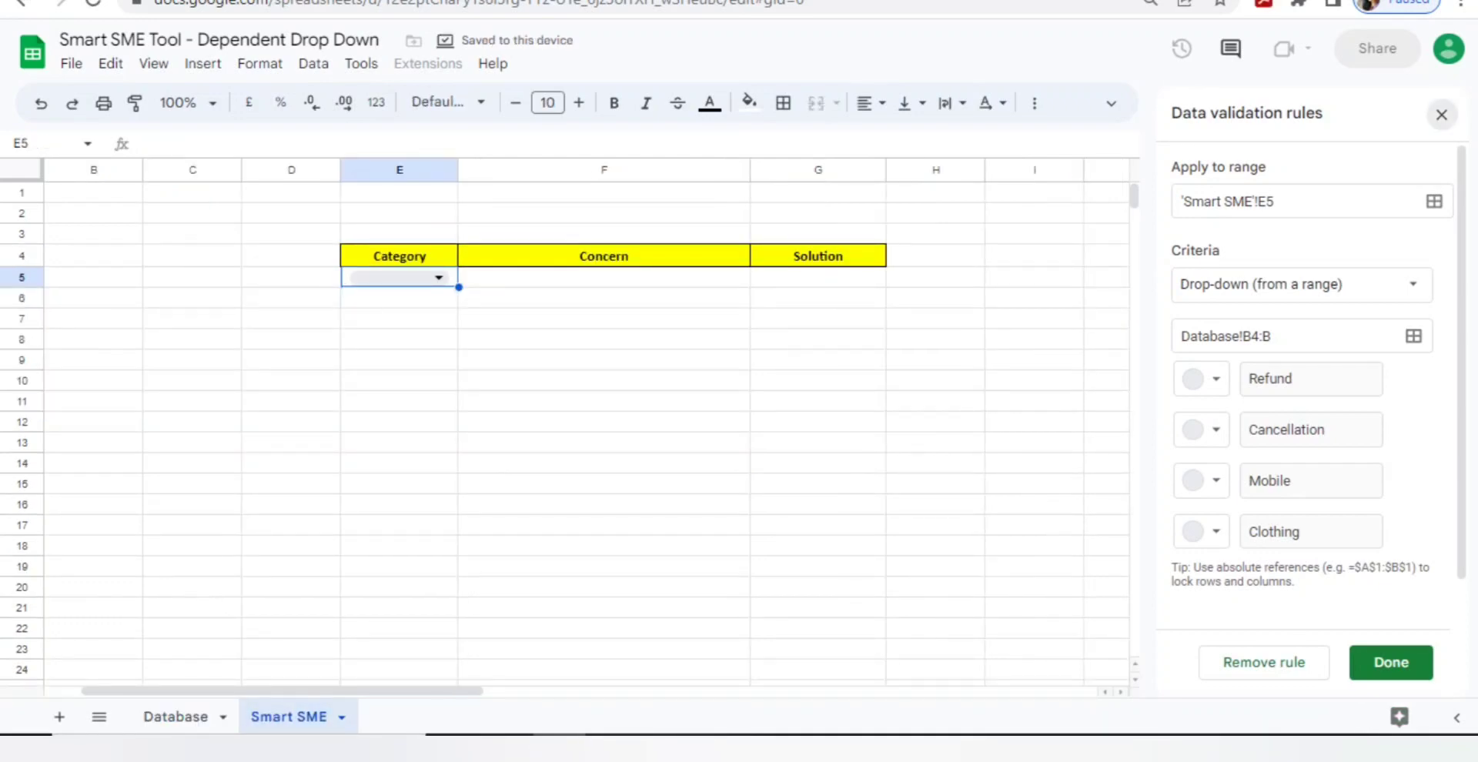
click(1440, 114)
click(438, 277)
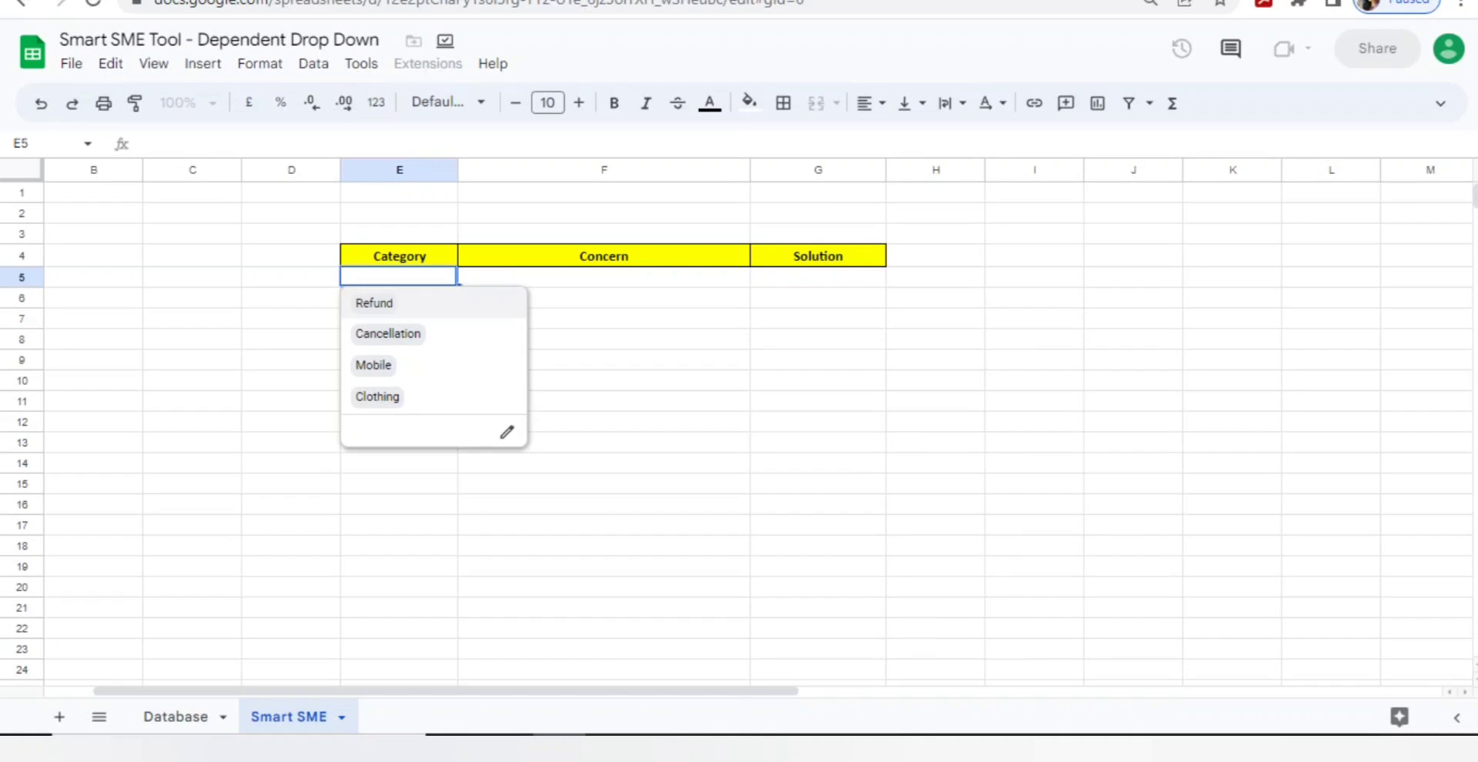
click(374, 302)
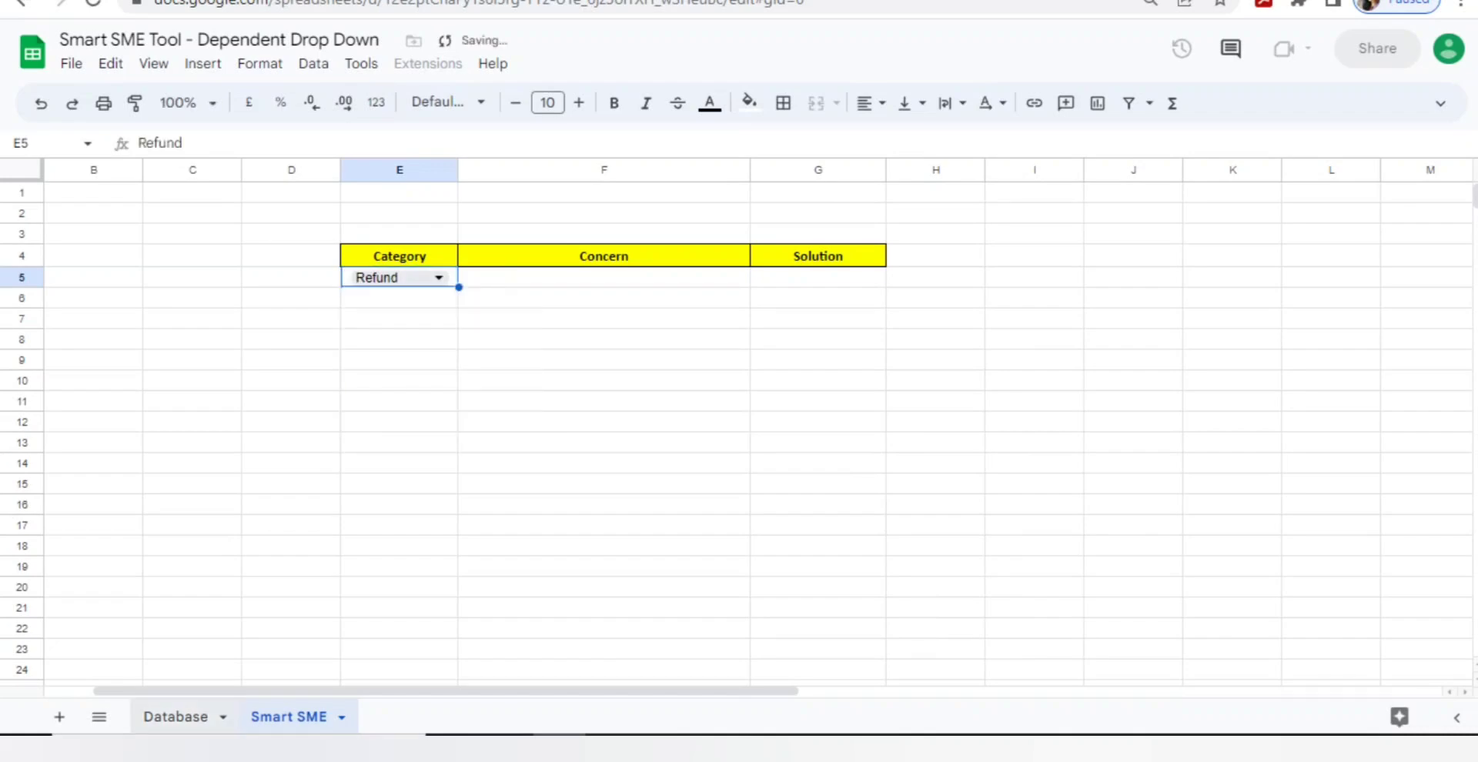
Step: Check the filtered concerns in H4:H5 under the separate Concern header on the Database sheet
click(176, 717)
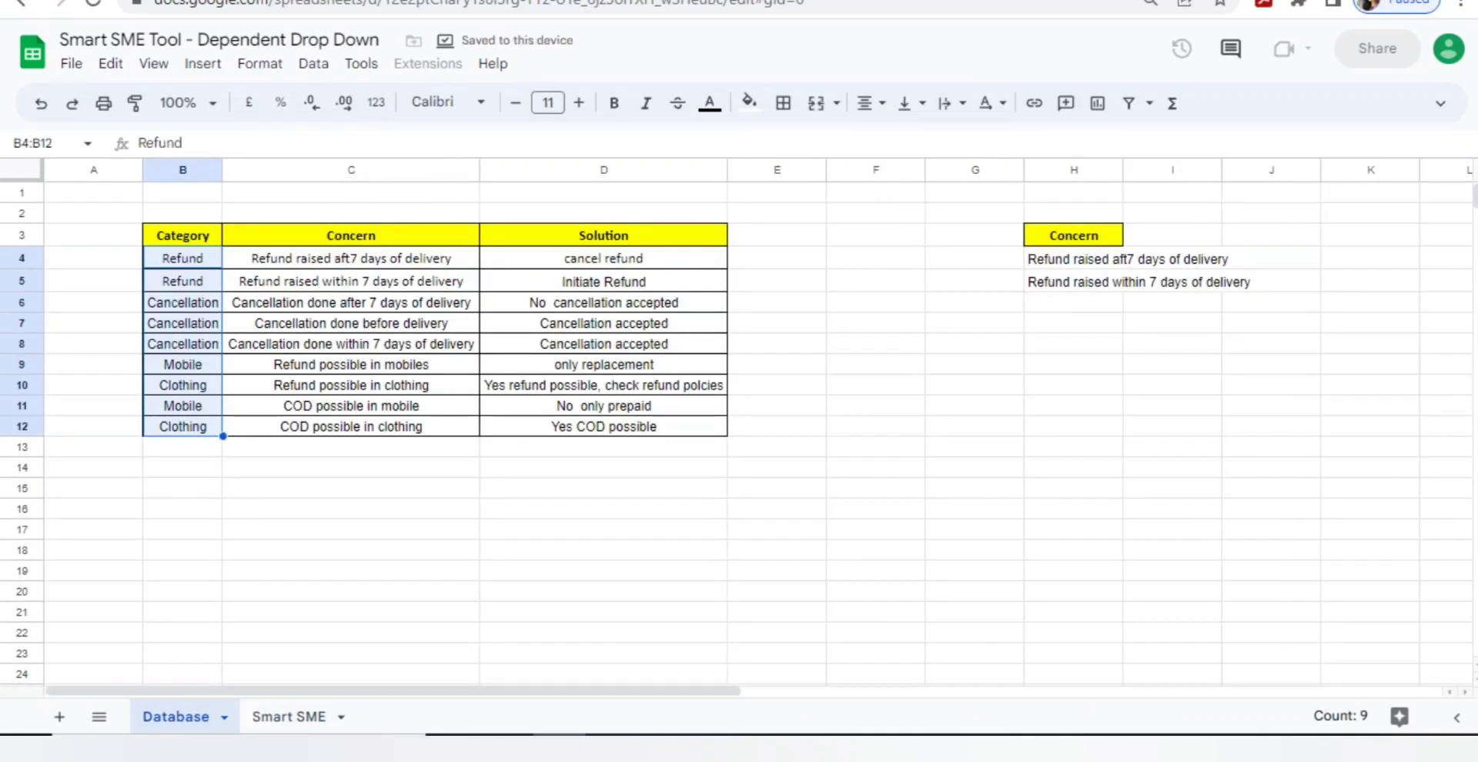
click(1073, 235)
drag(1073, 258, 1072, 282)
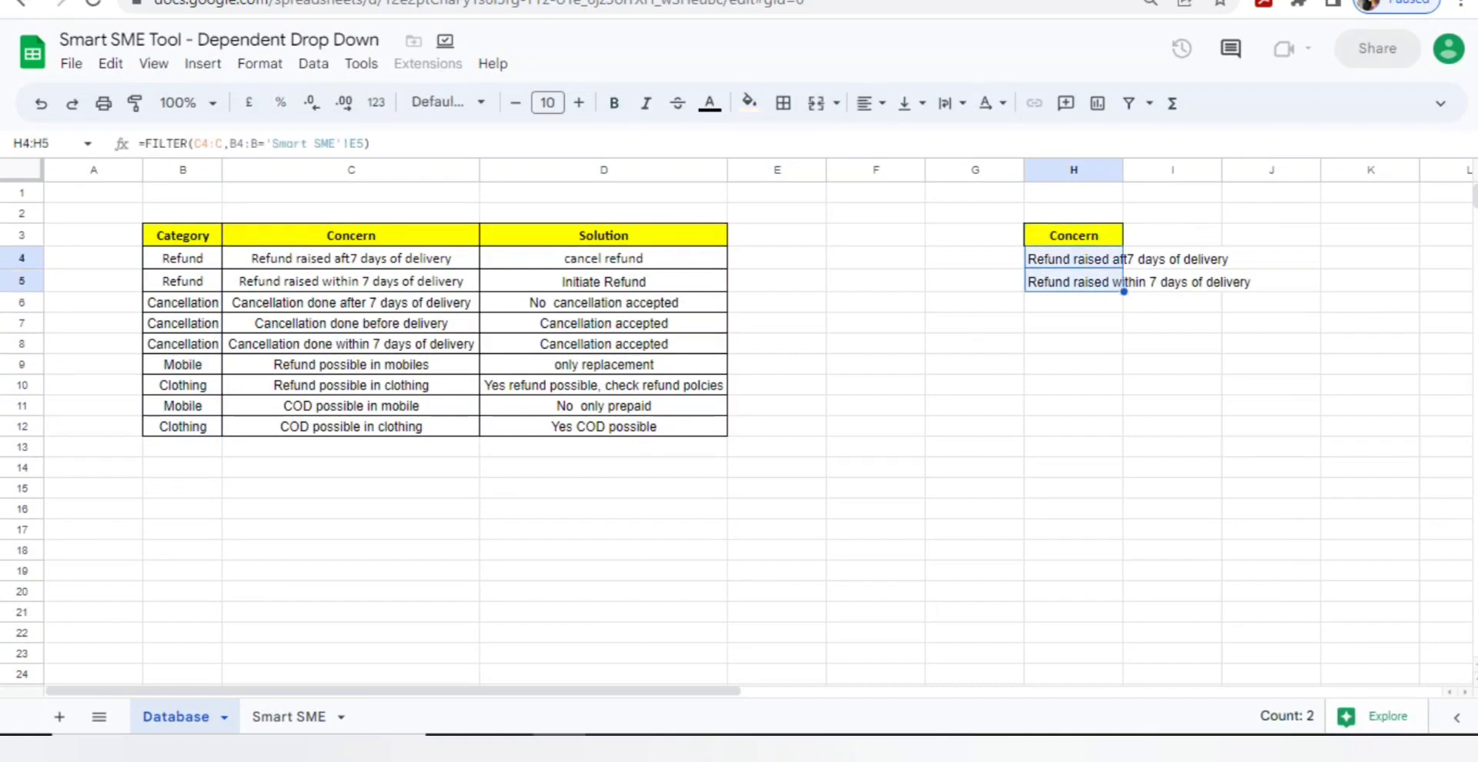
Step: Choose Cancellation in the Category drop-down on the Smart SME sheet and compare the Database sheet's filtered concerns with C6:C8
drag(350, 259, 350, 281)
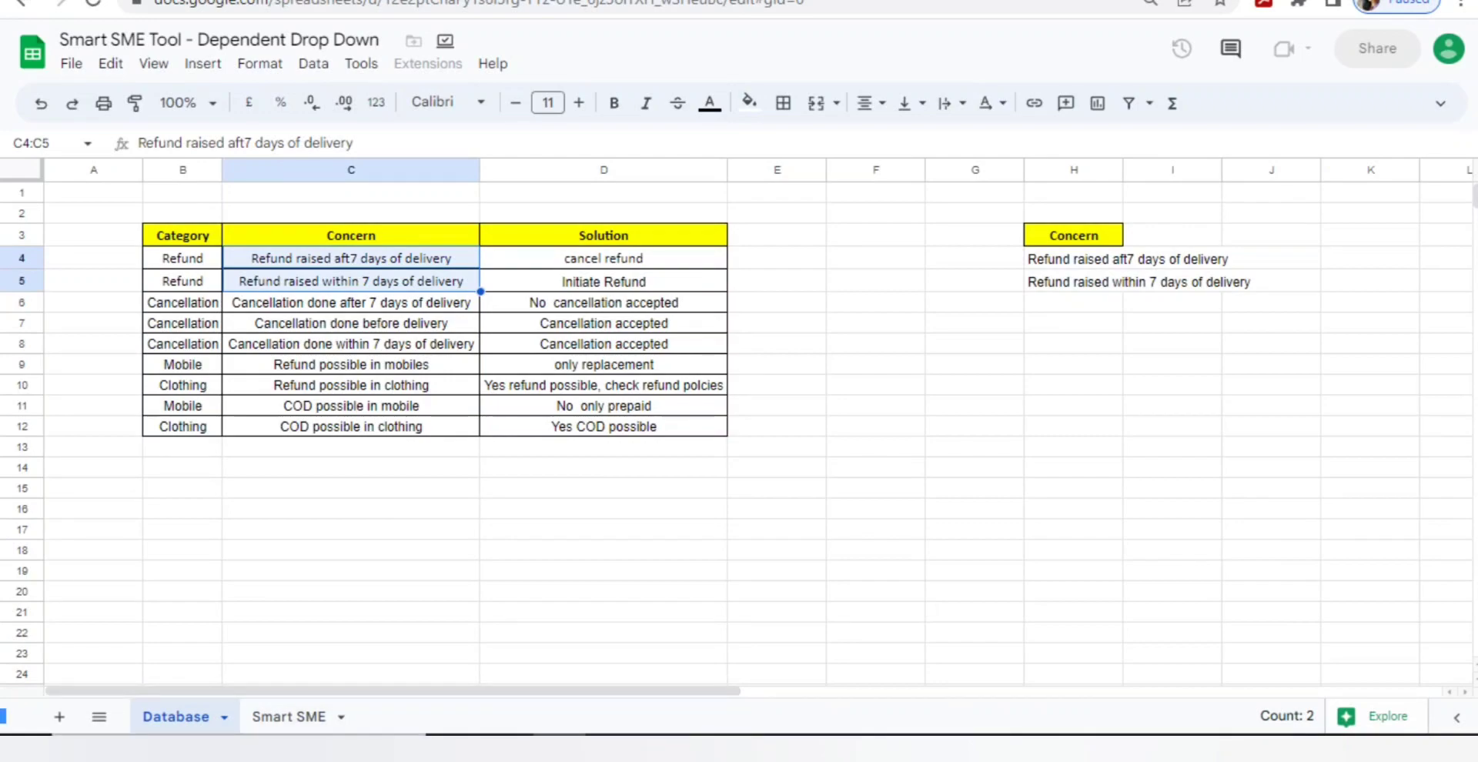
click(288, 716)
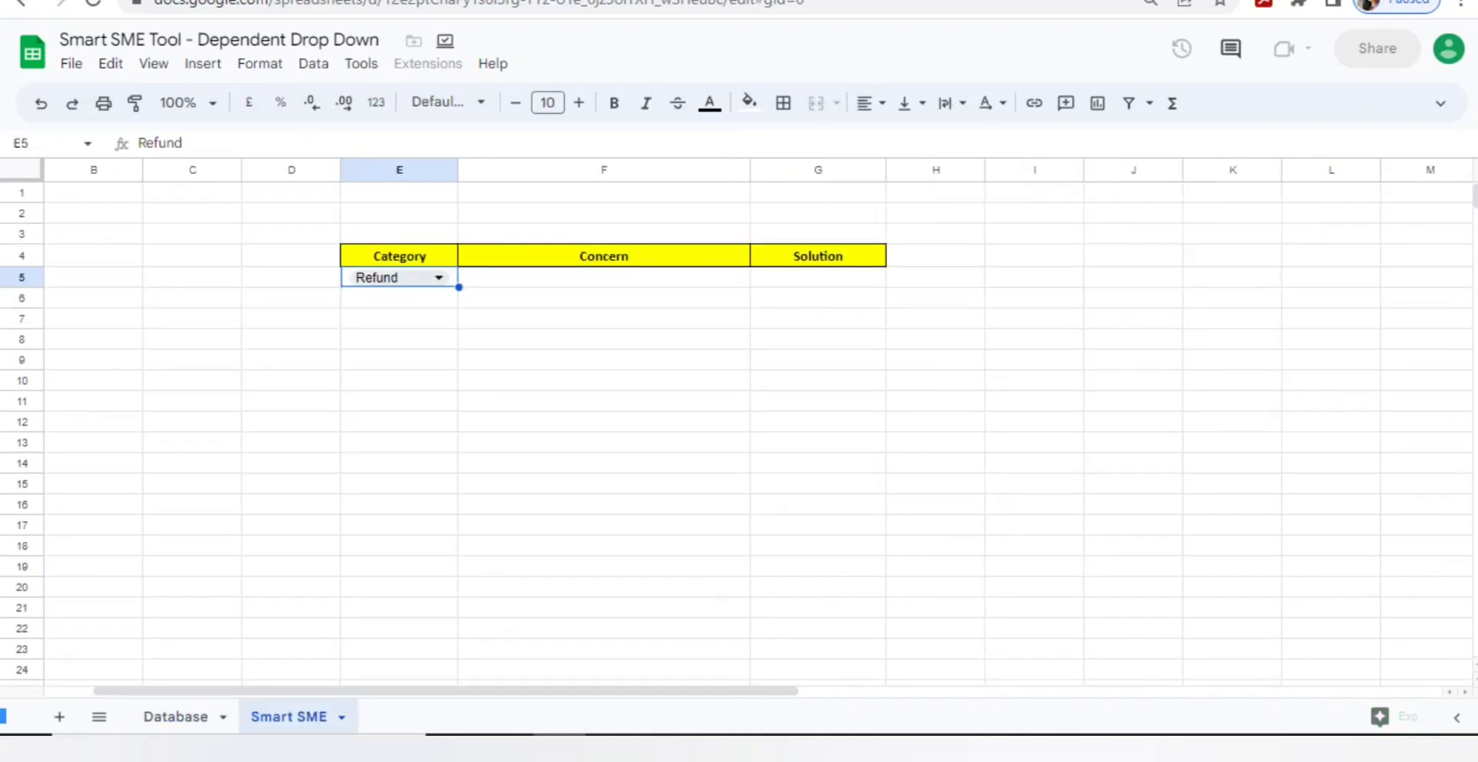
click(401, 275)
key(Down)
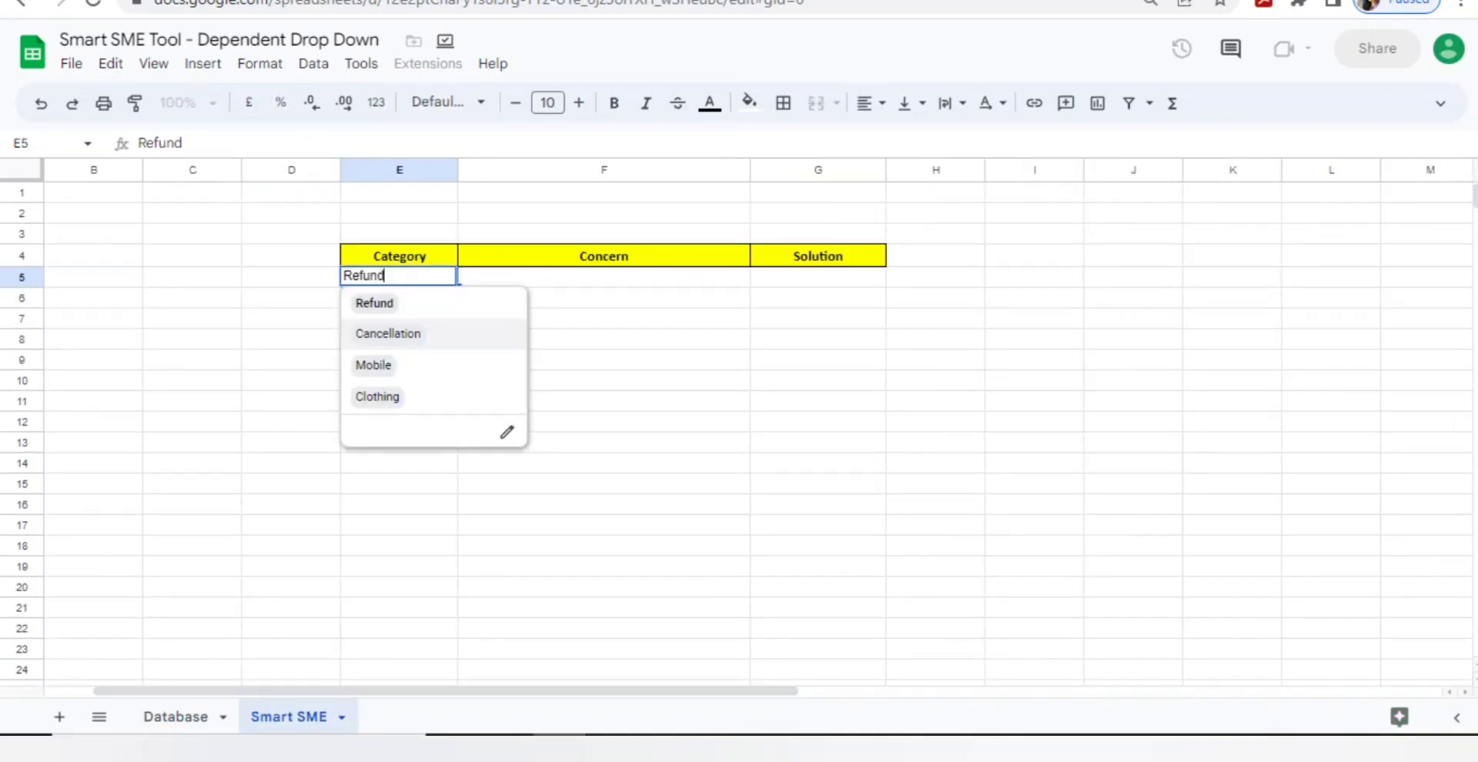
key(Return)
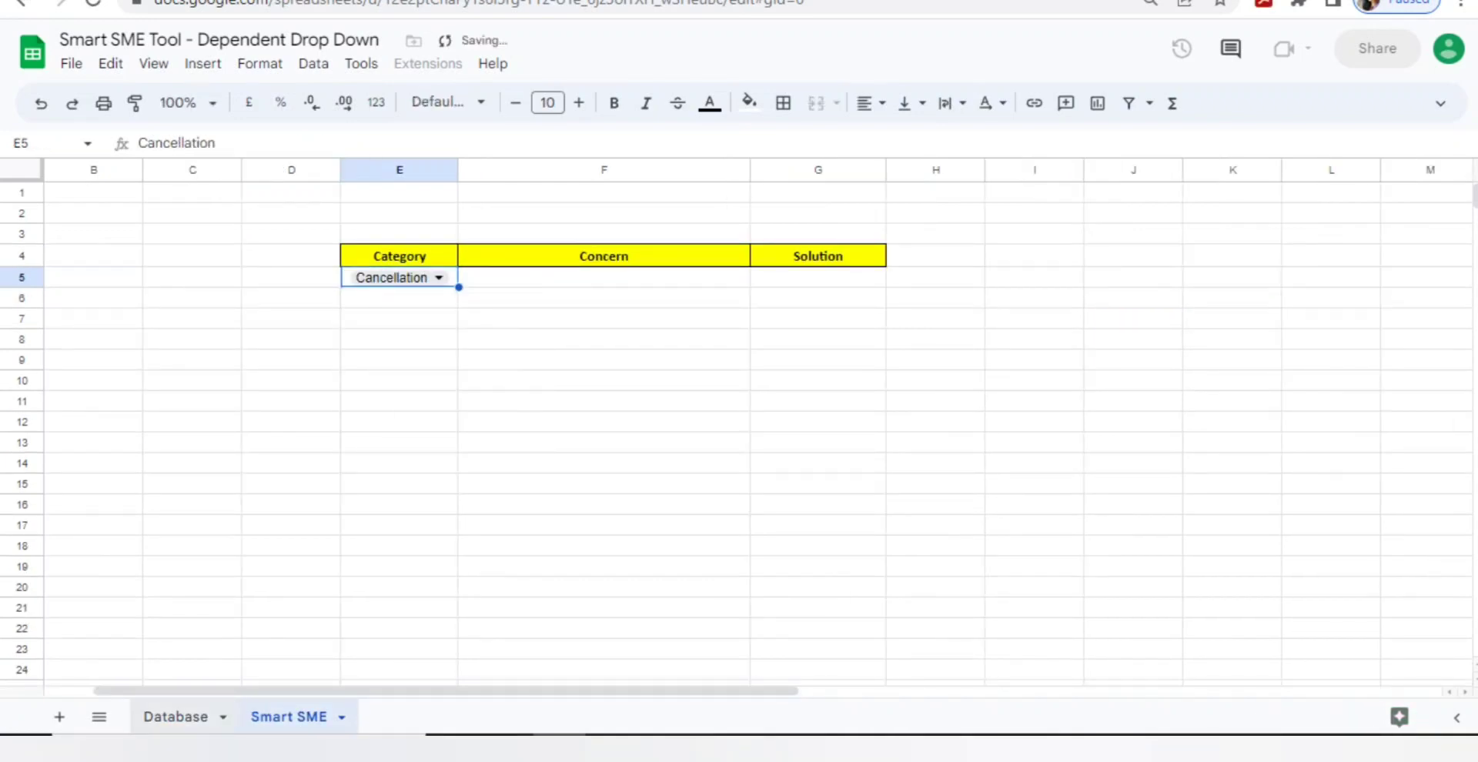
click(176, 716)
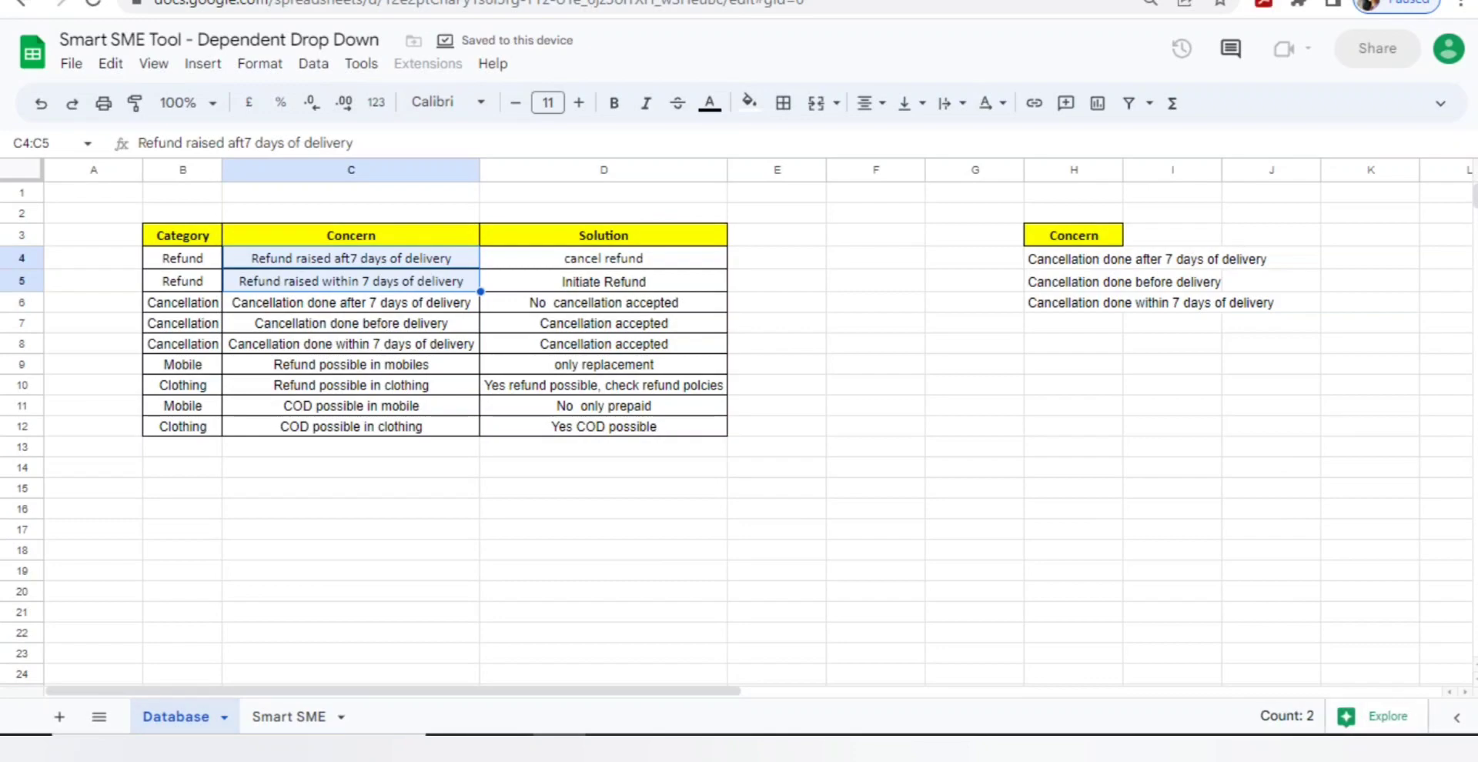
drag(351, 302, 350, 343)
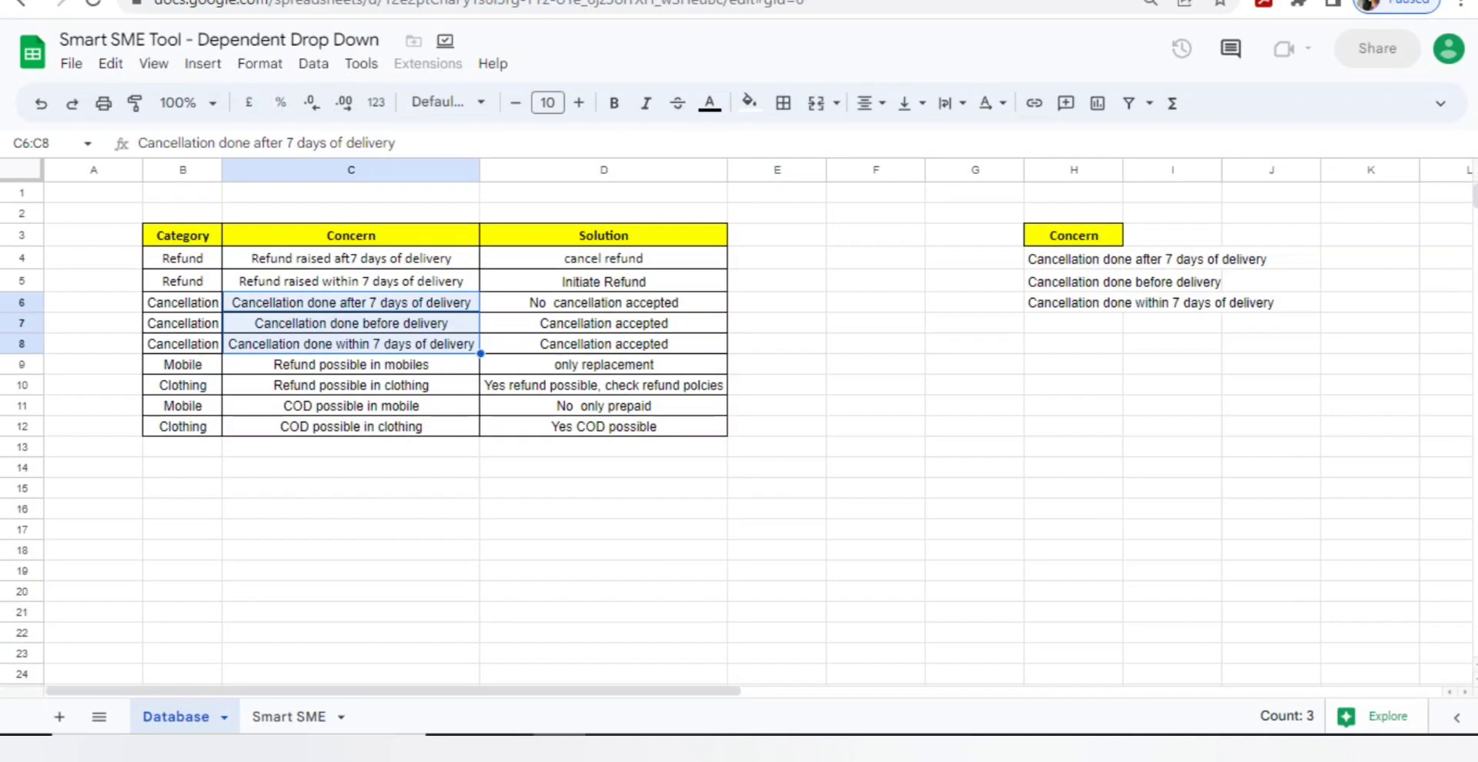
Step: Add a data validation rule to cell F5 of the Smart SME sheet with the criteria Drop-down (from a range)
click(289, 717)
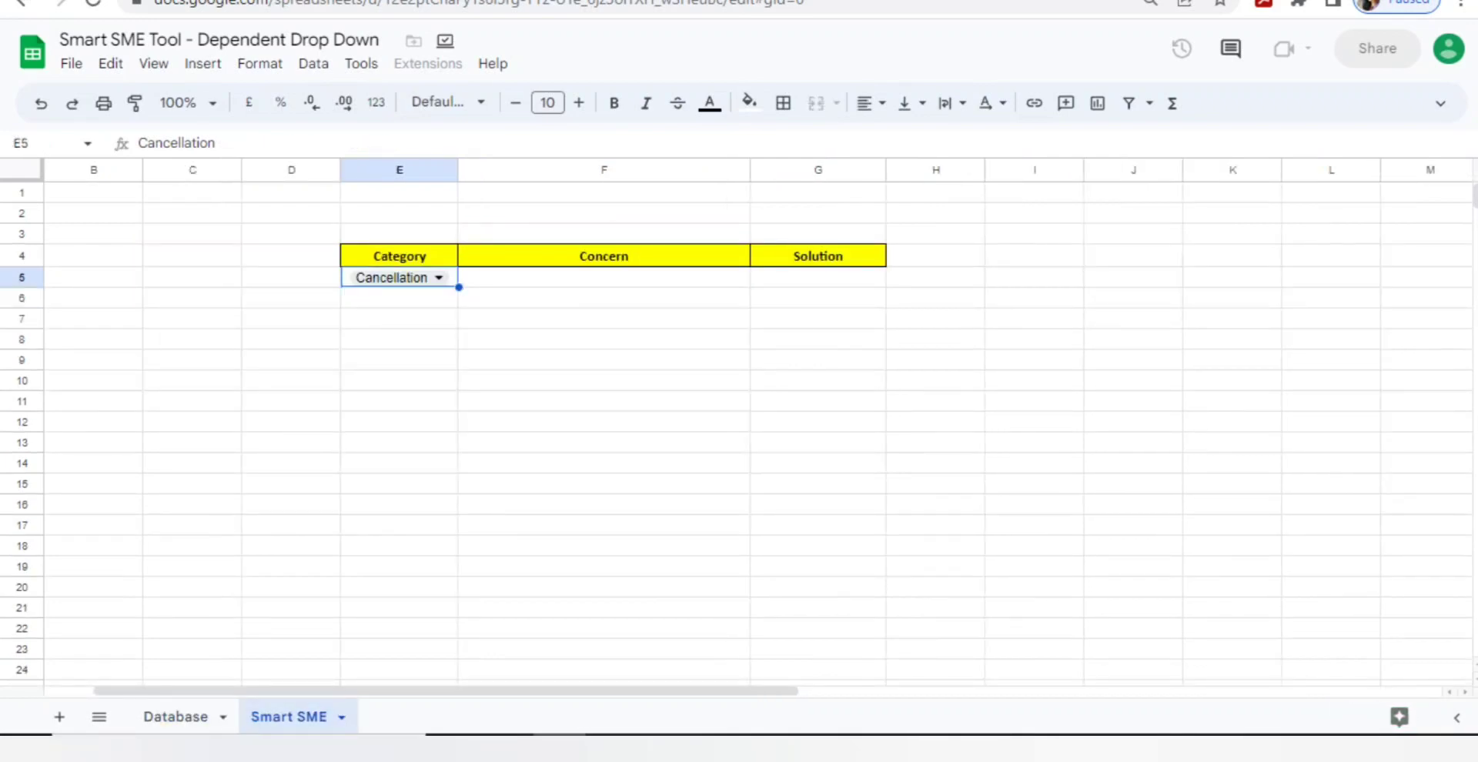
click(603, 278)
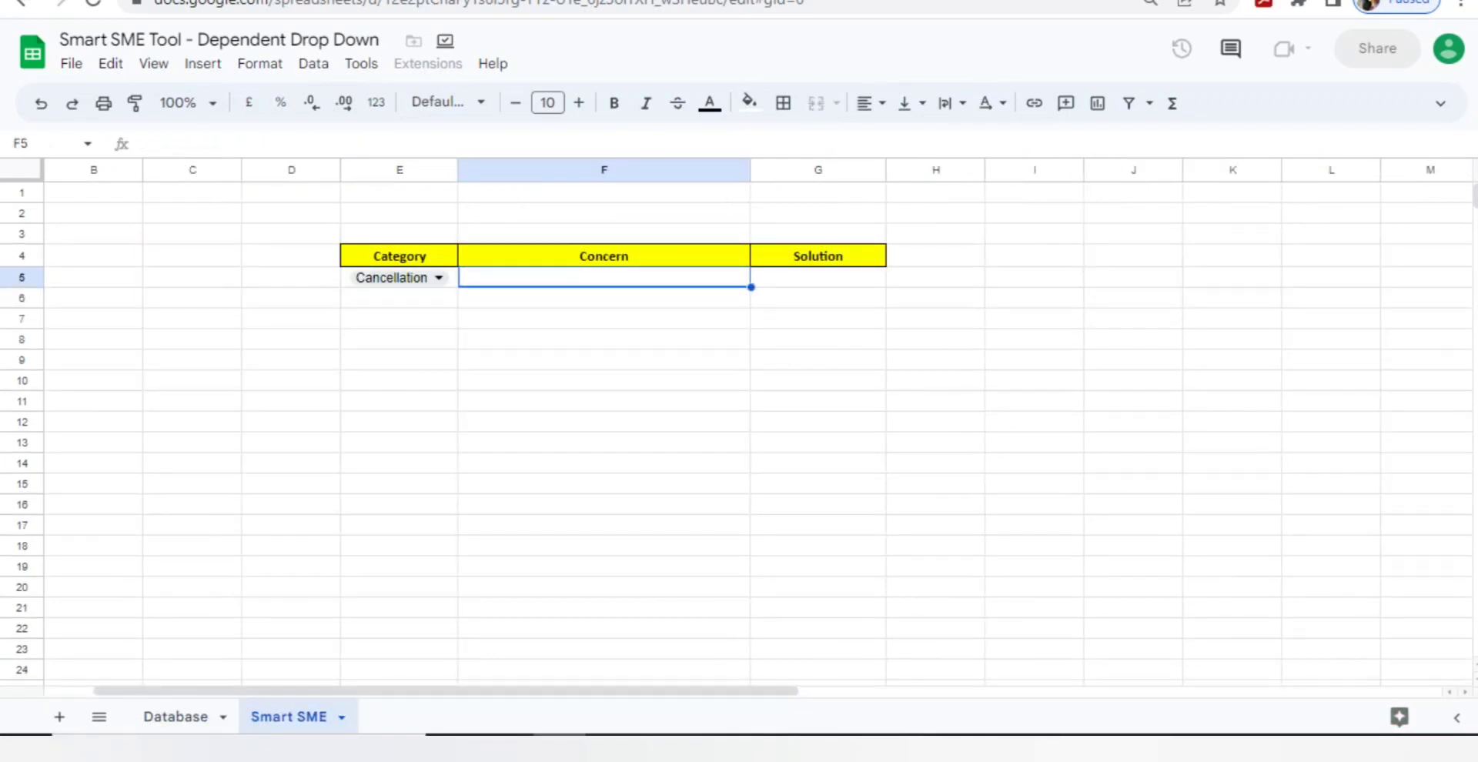
click(313, 63)
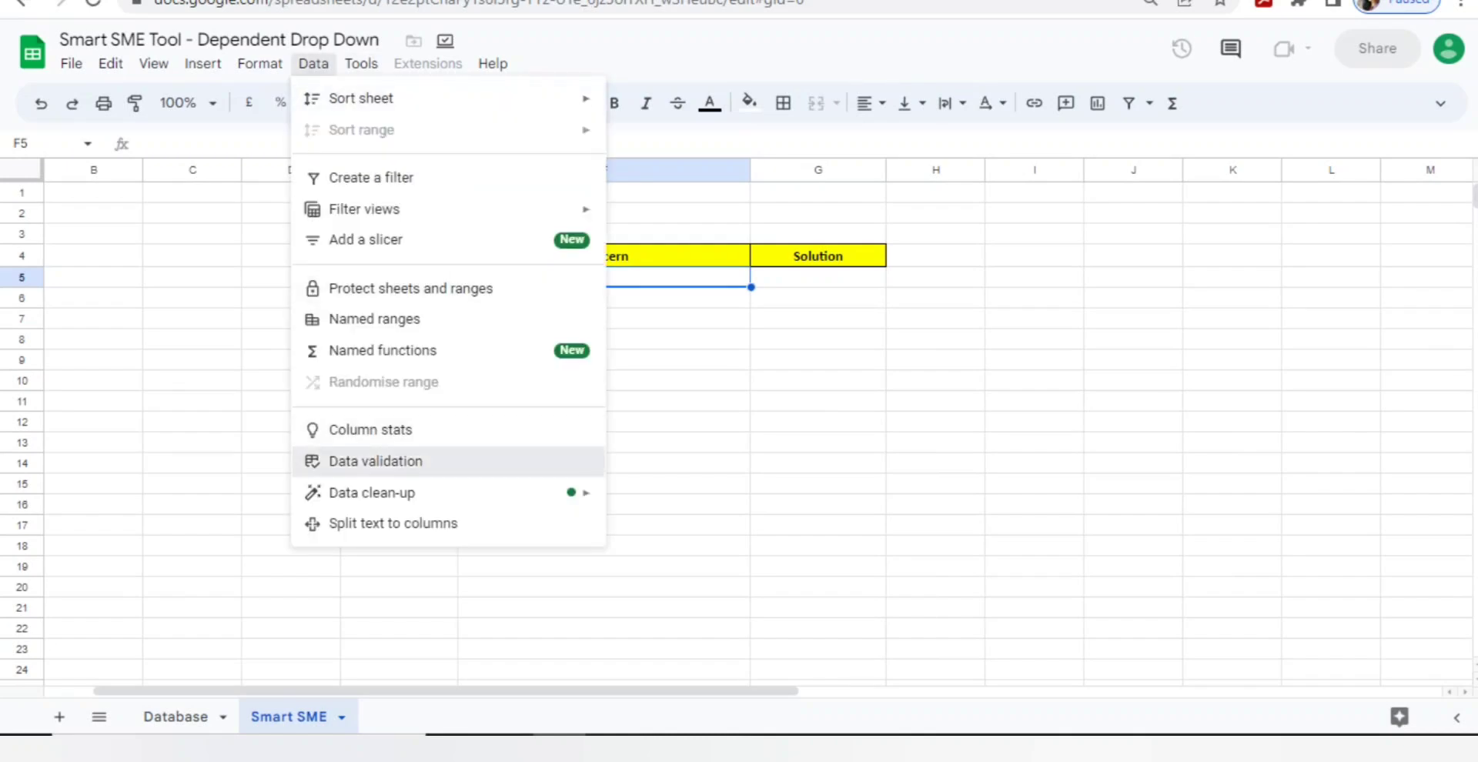
click(376, 460)
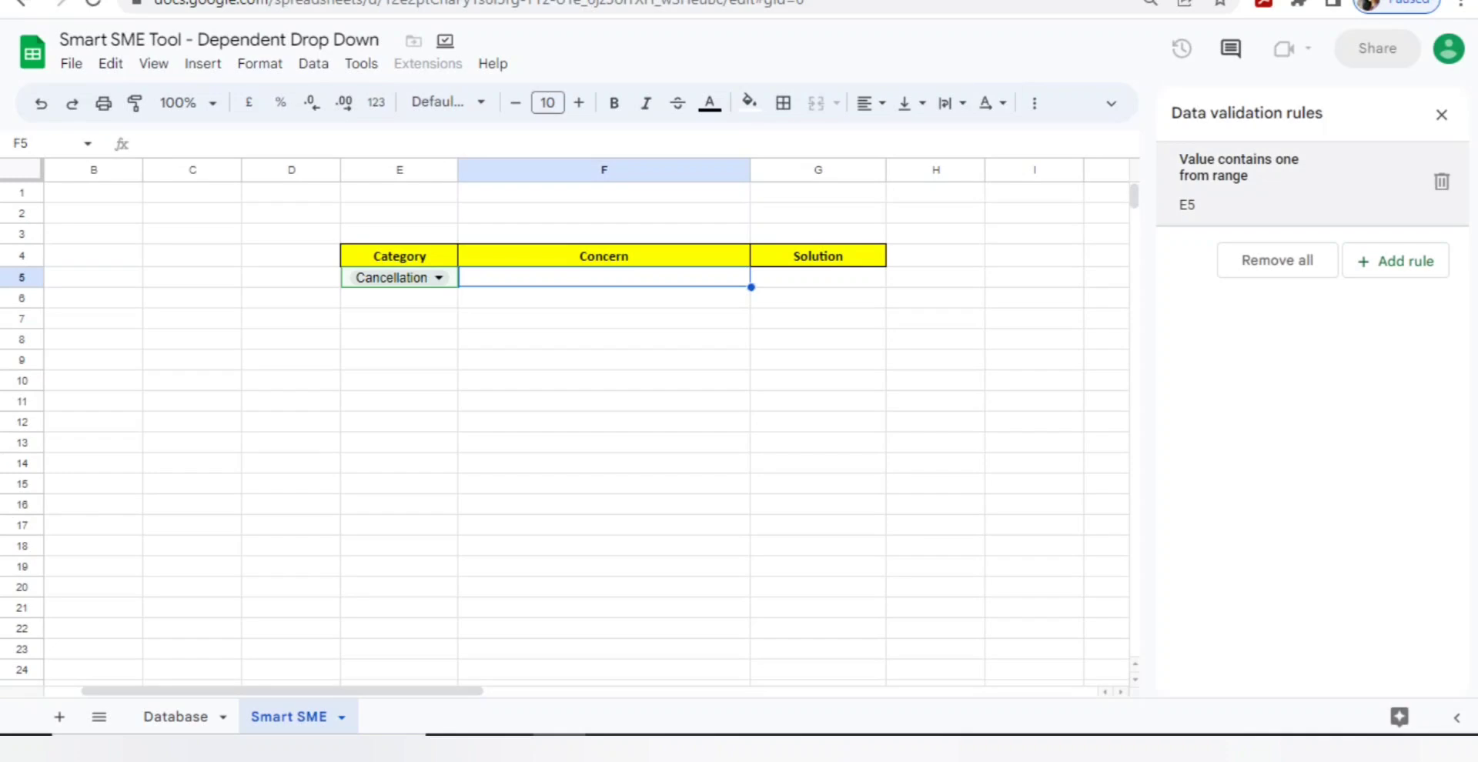
click(1394, 260)
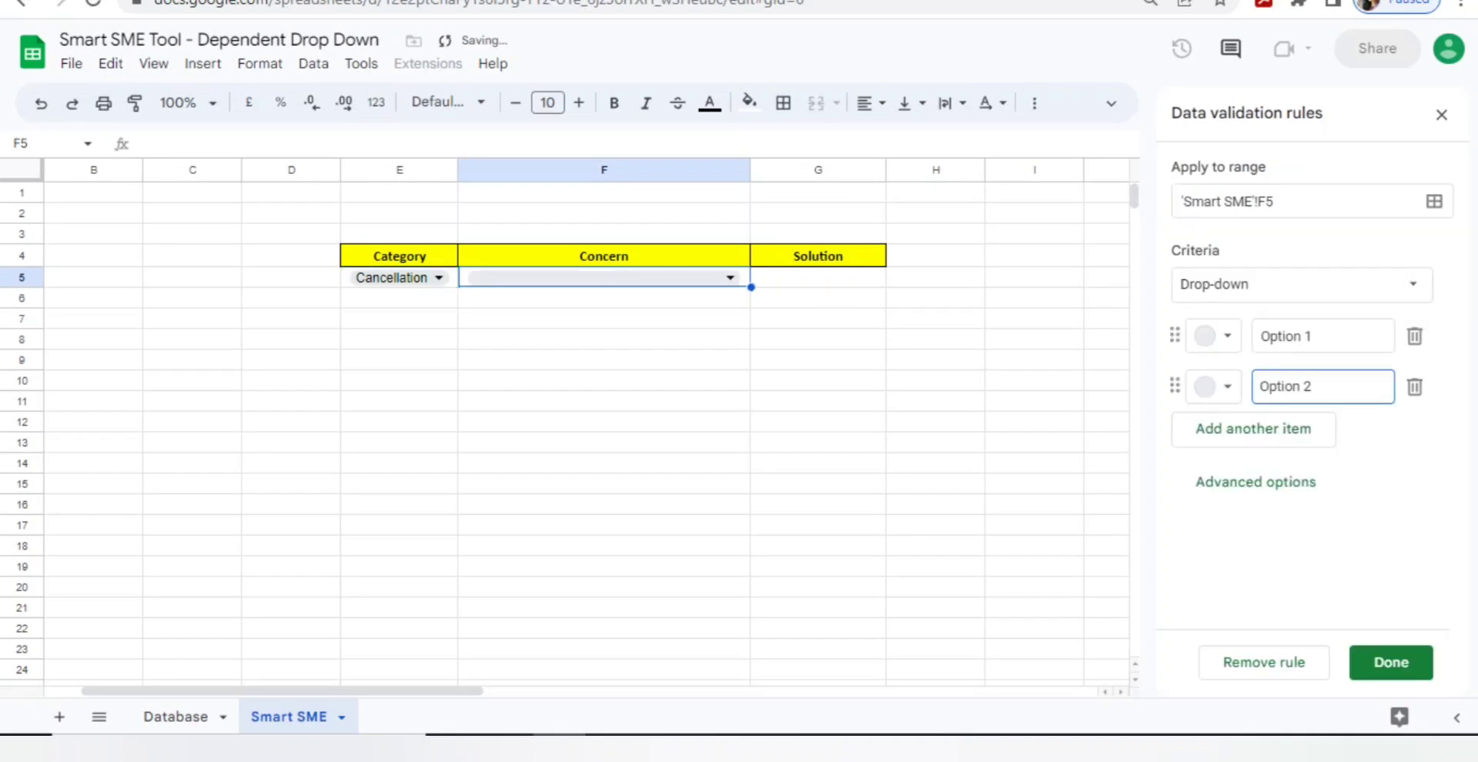
click(1301, 284)
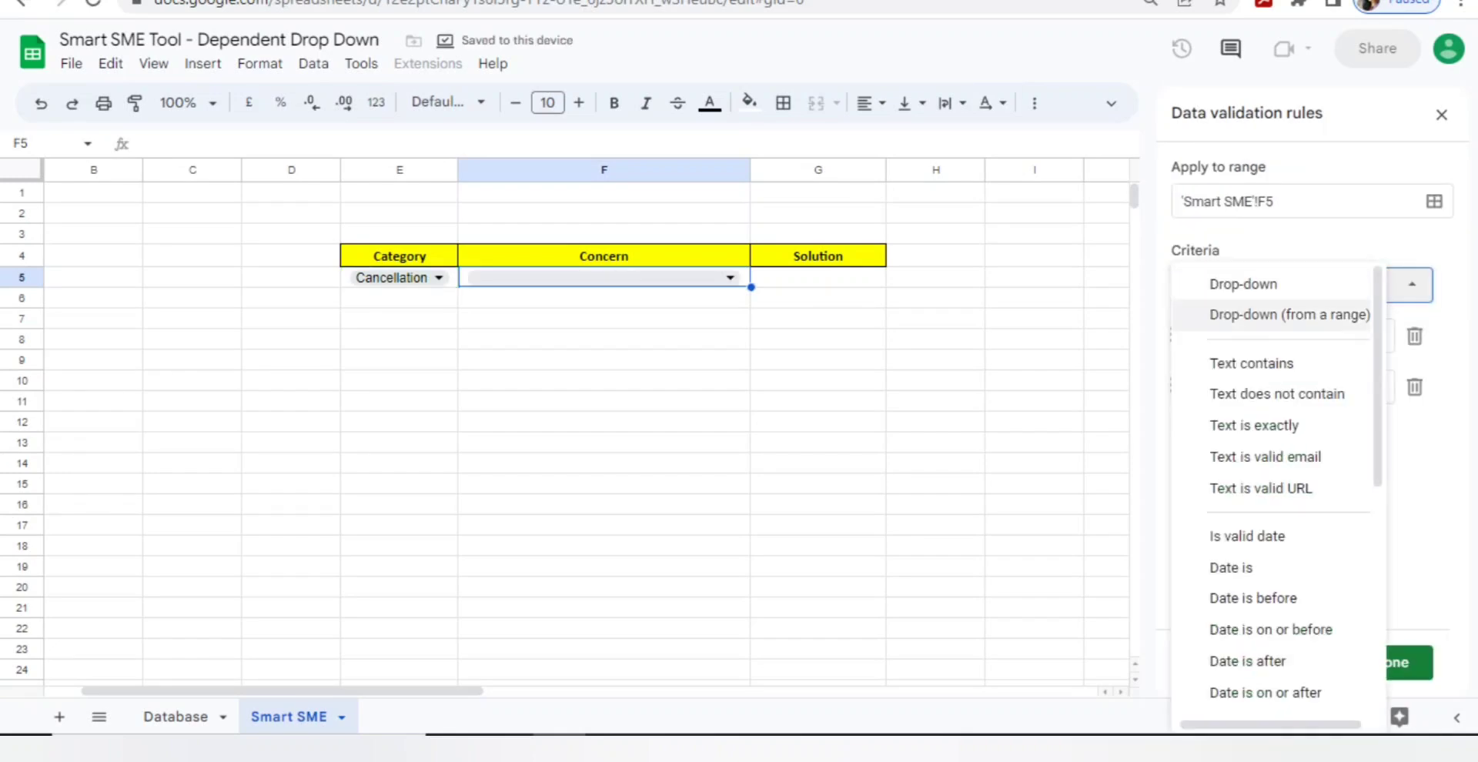
click(1247, 314)
Step: Set the source range of the Concern drop-down to Database!H4:H and close the data validation rules
click(1413, 336)
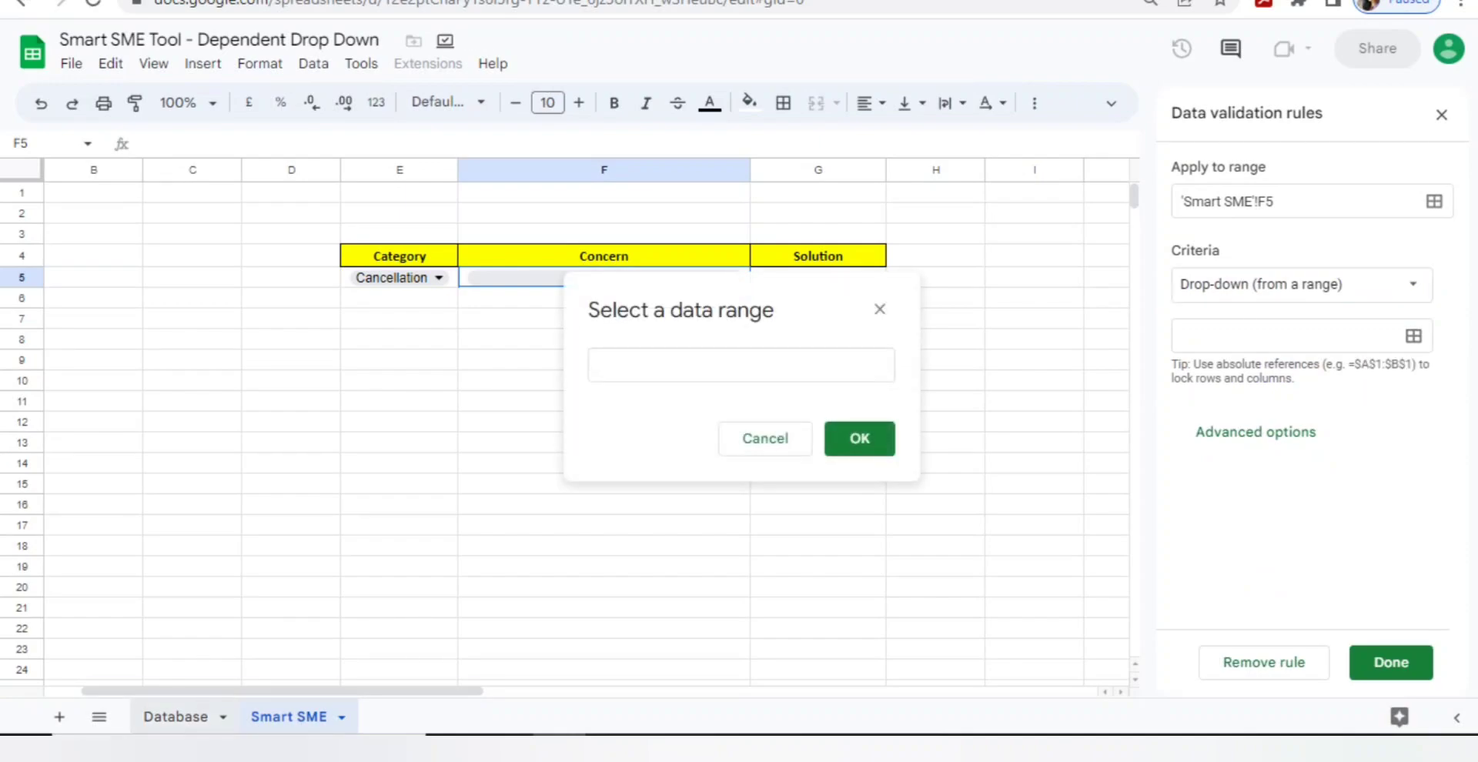
click(175, 717)
drag(351, 302, 351, 343)
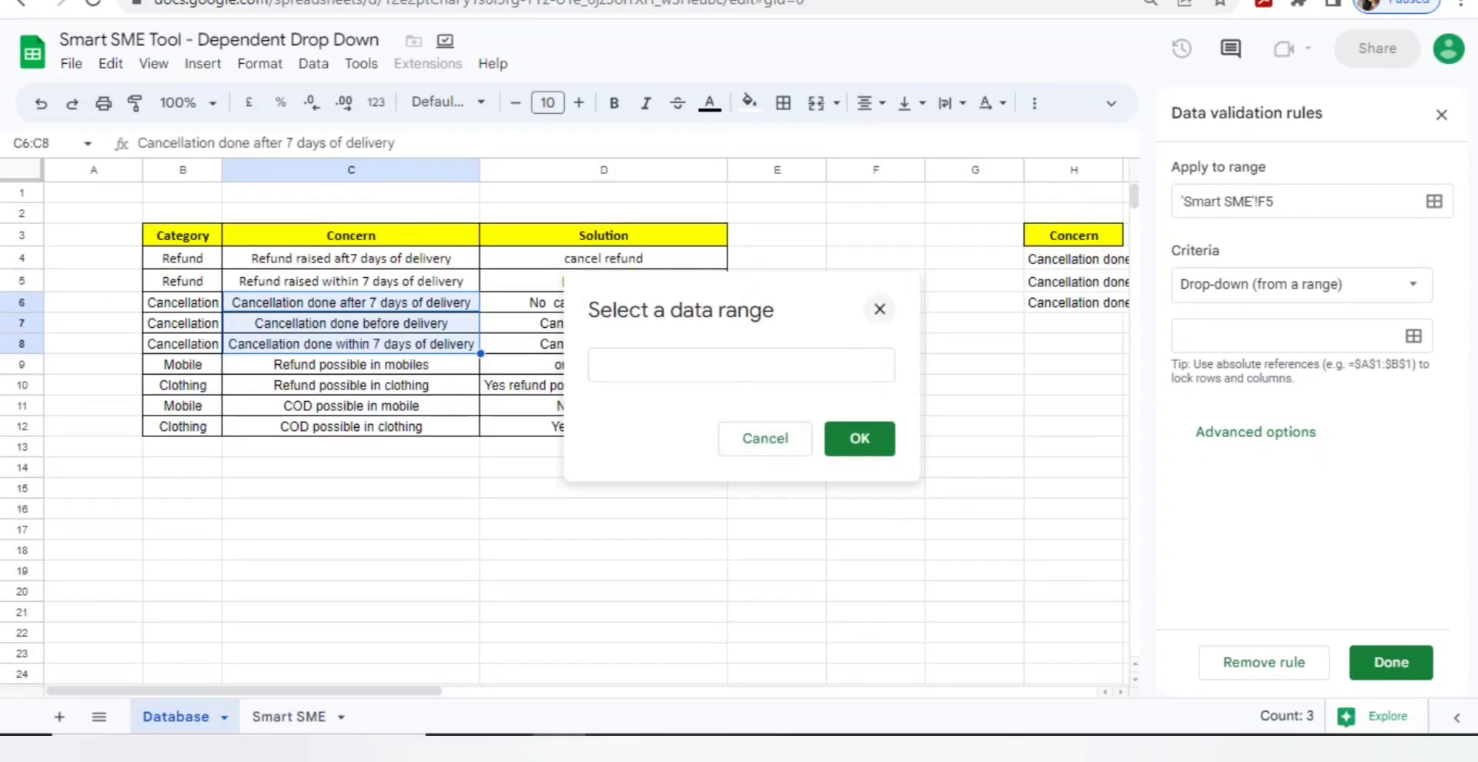
click(1073, 259)
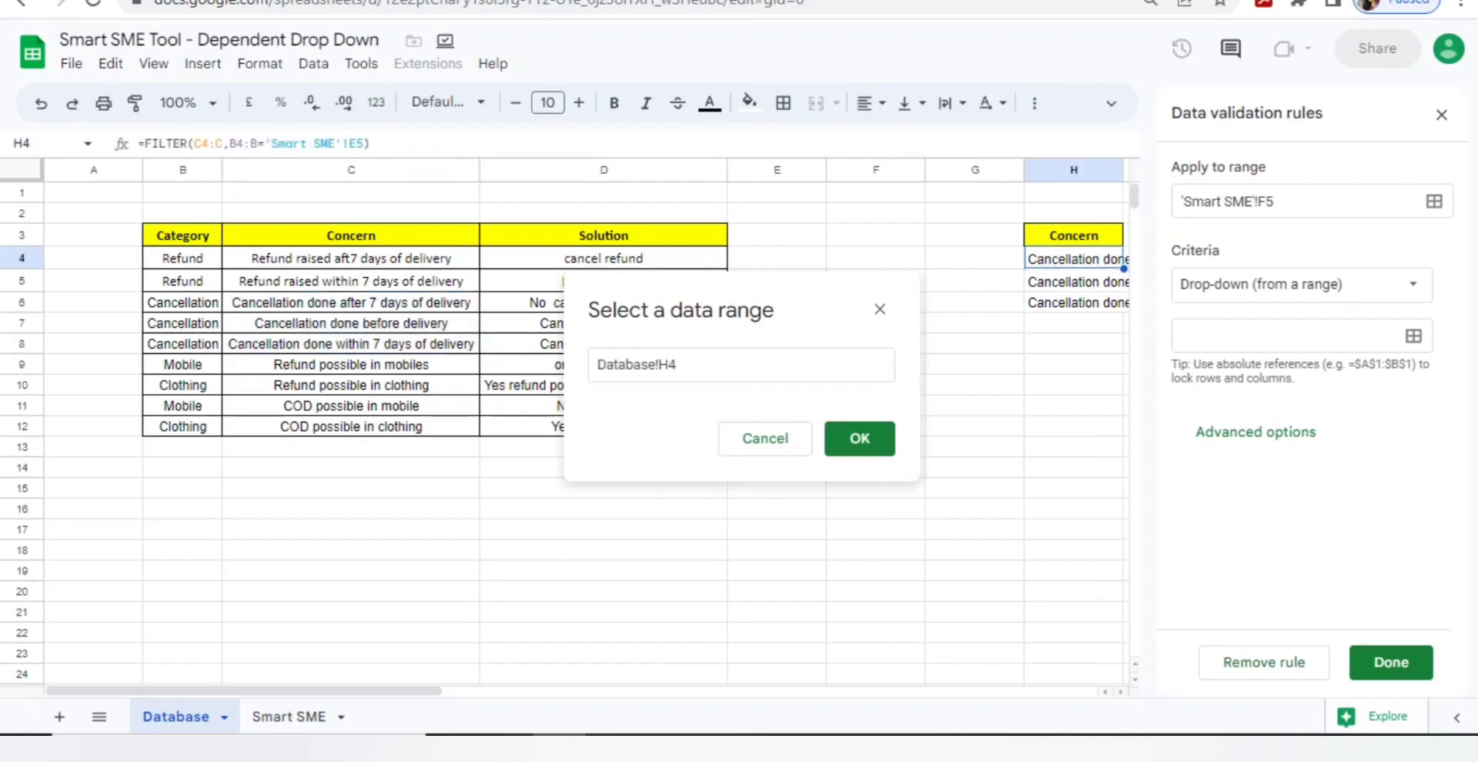
drag(1073, 259, 1074, 303)
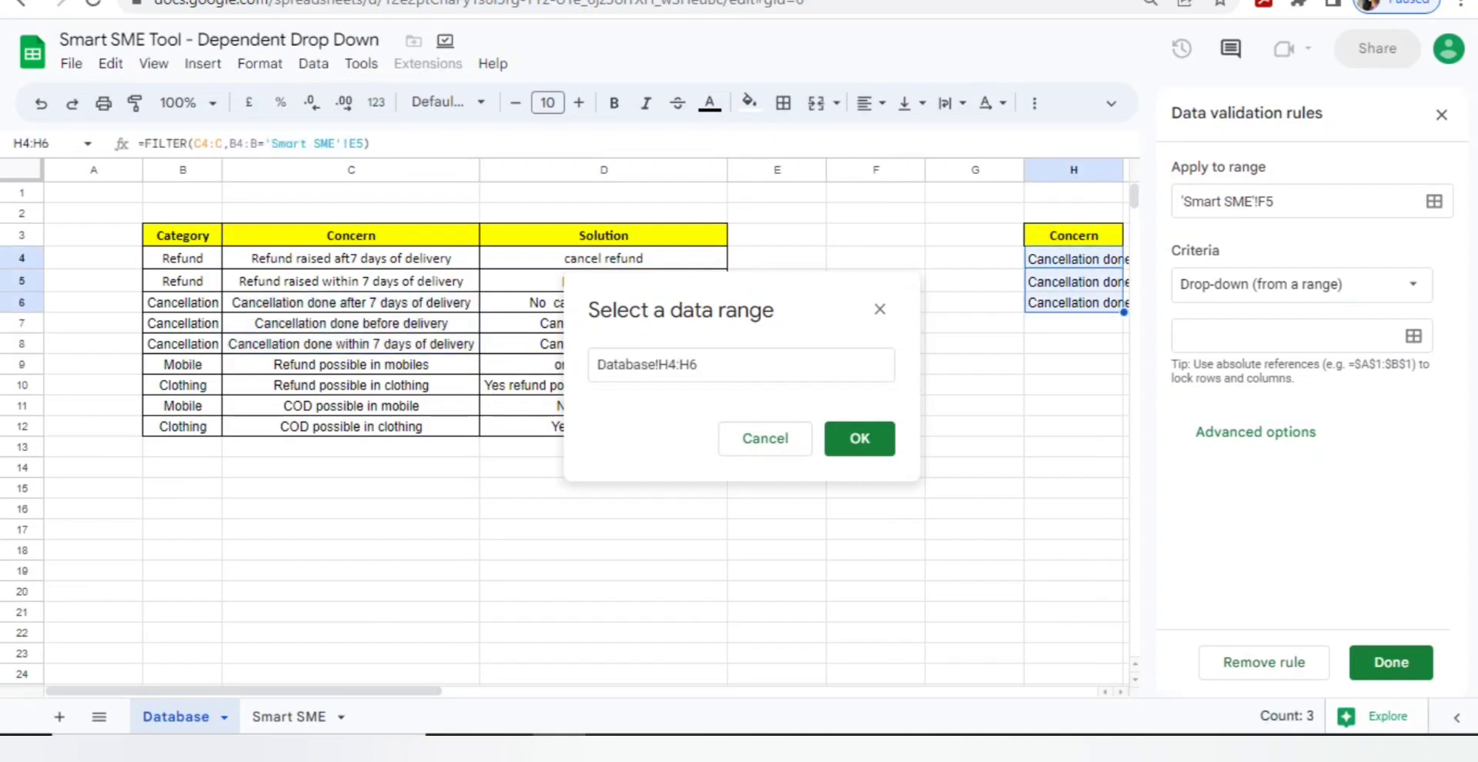
click(696, 364)
key(BackSpace)
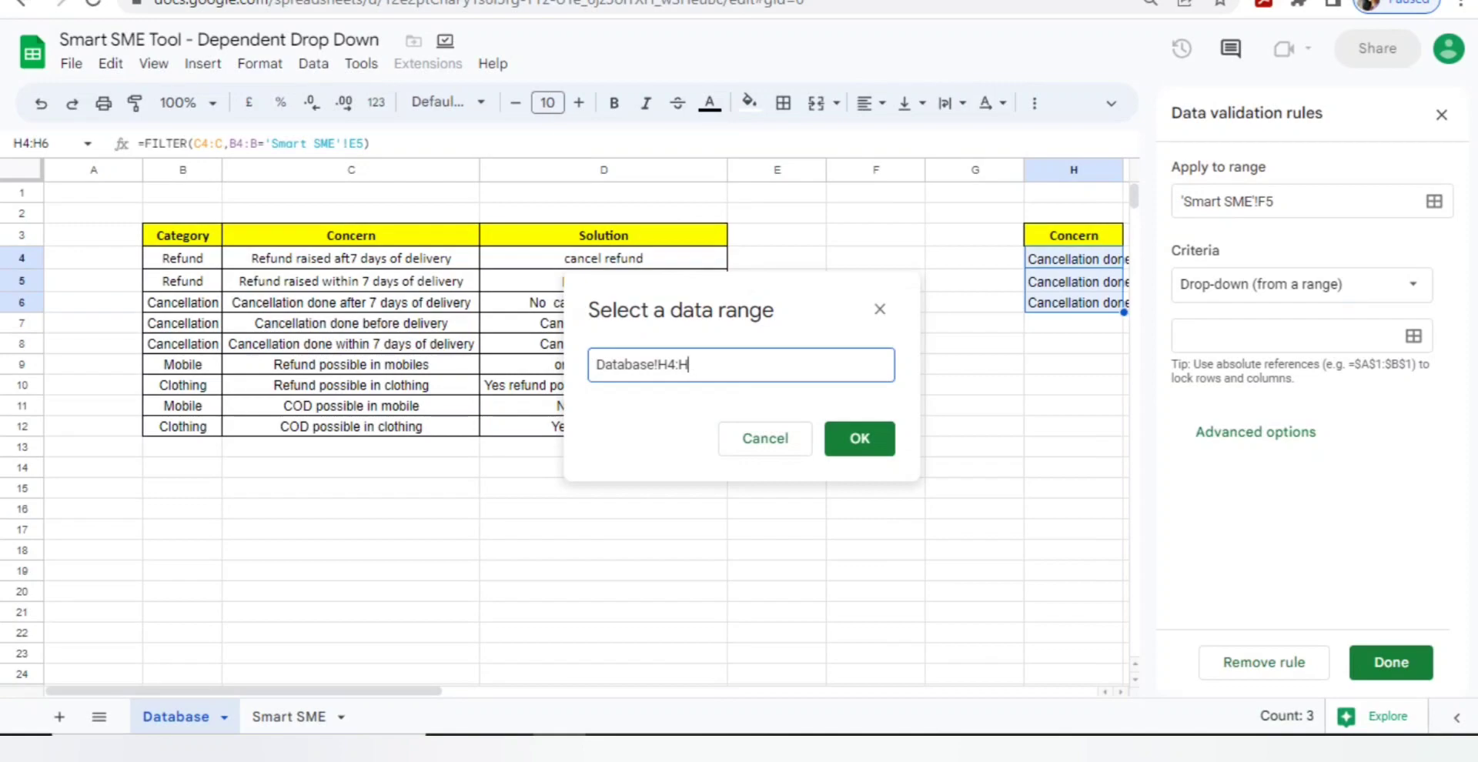
key(Return)
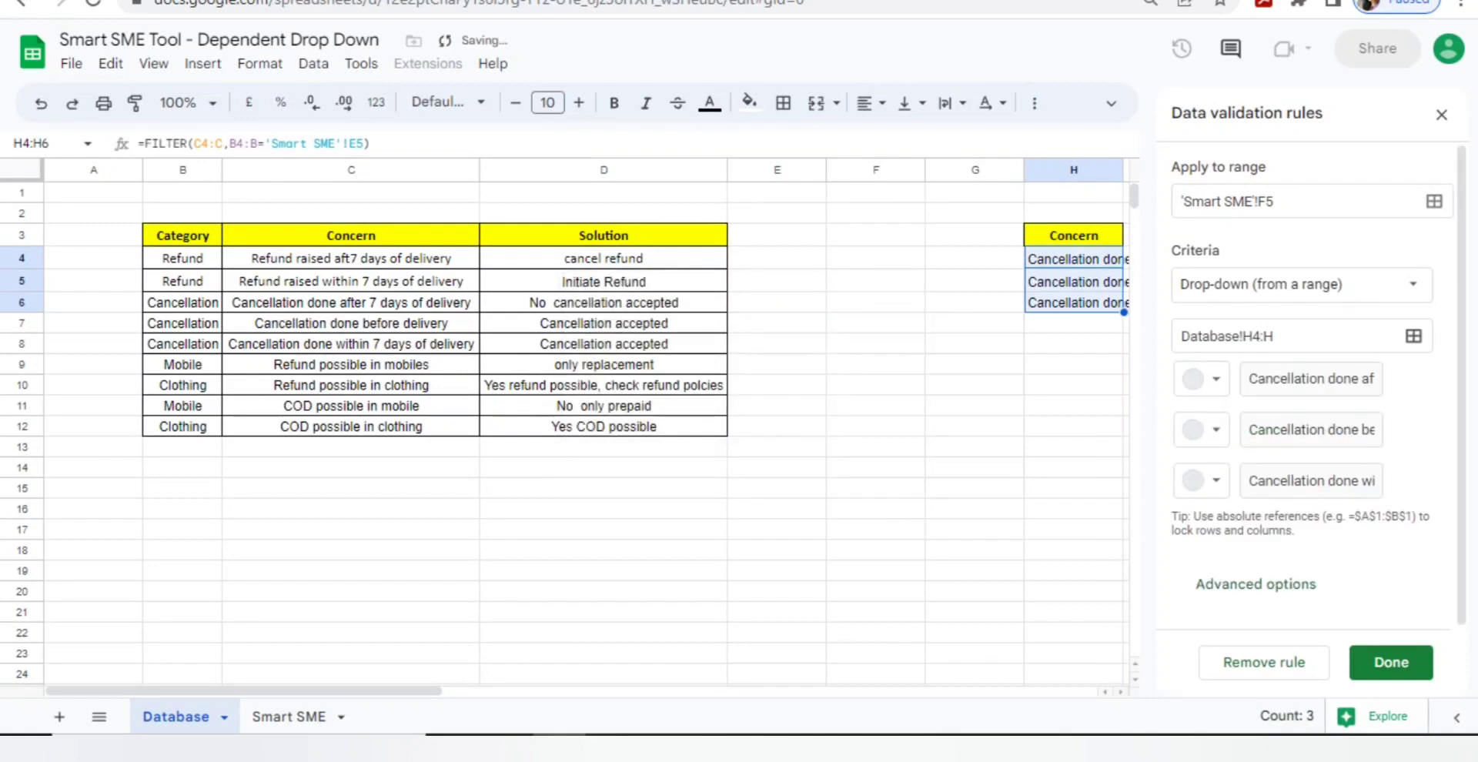
click(1441, 114)
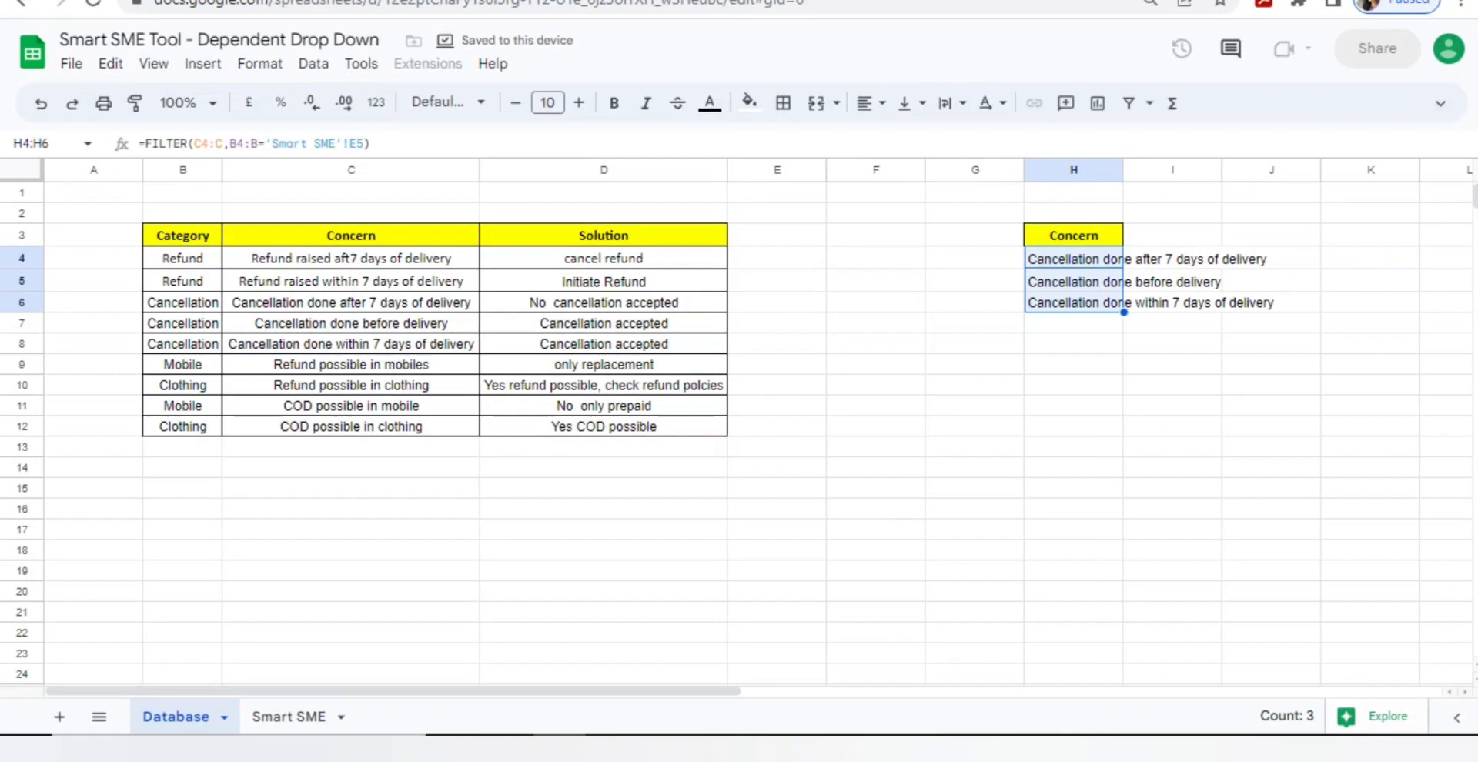
Step: Choose Mobile in the Category drop-down in E5 of the Smart SME sheet
click(289, 717)
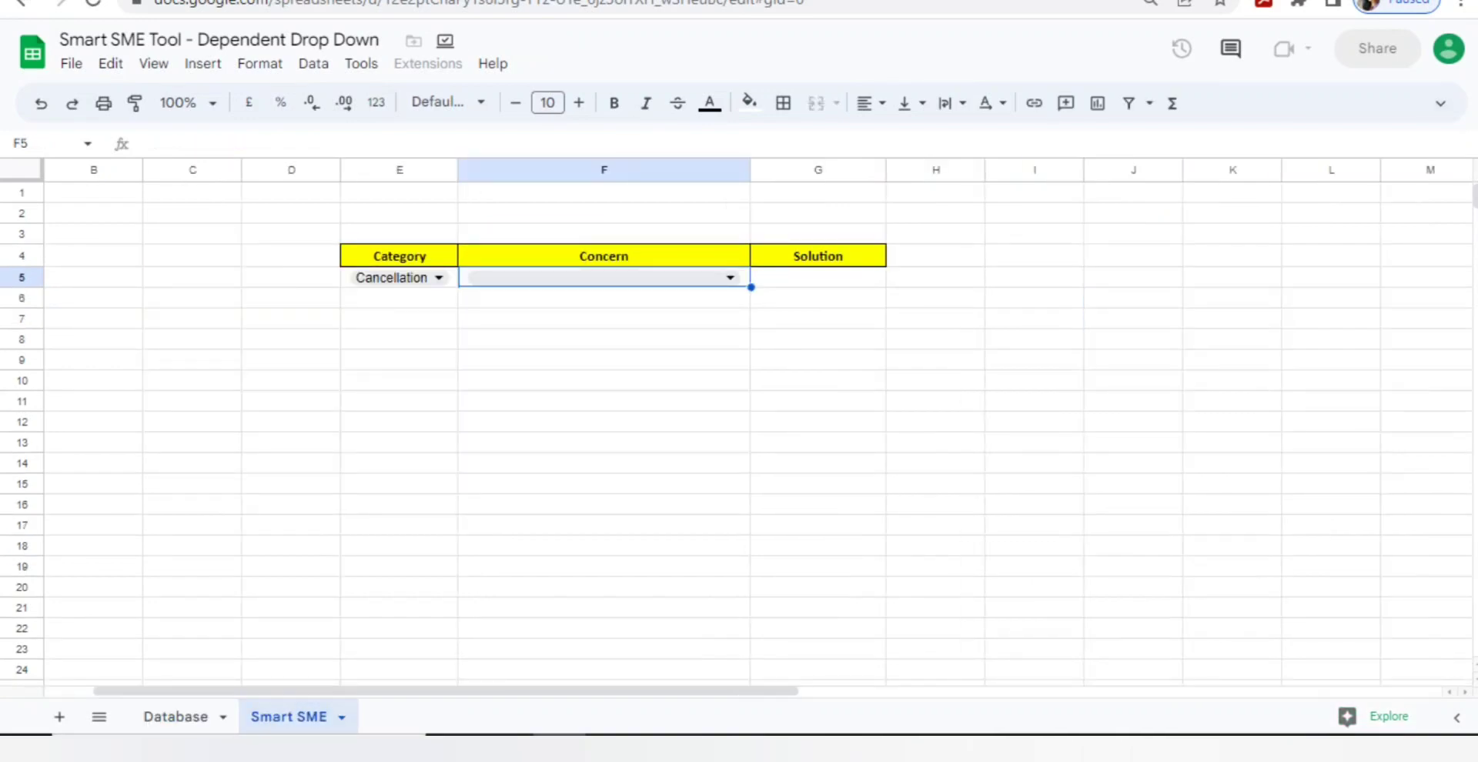
click(388, 277)
key(Down)
key(Down)
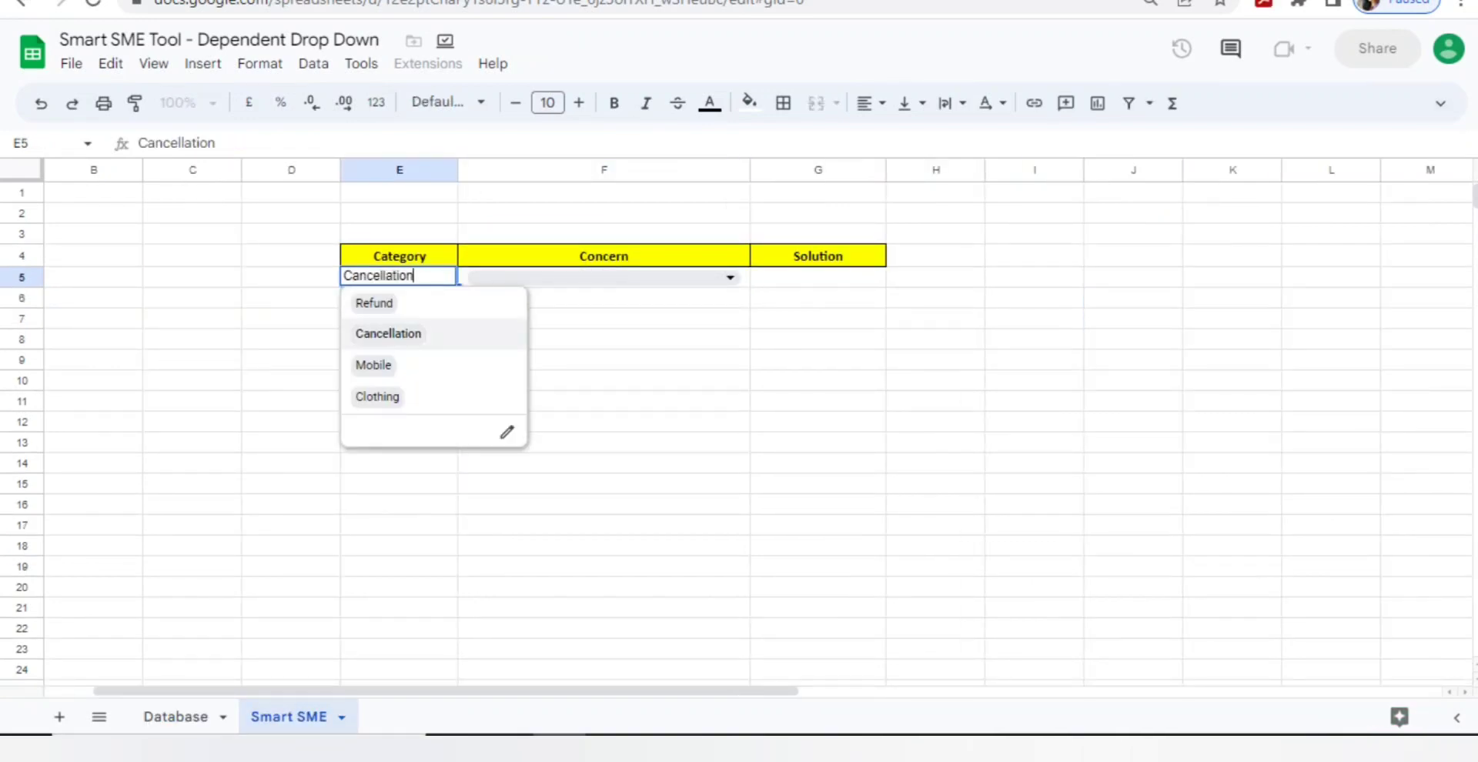
key(Return)
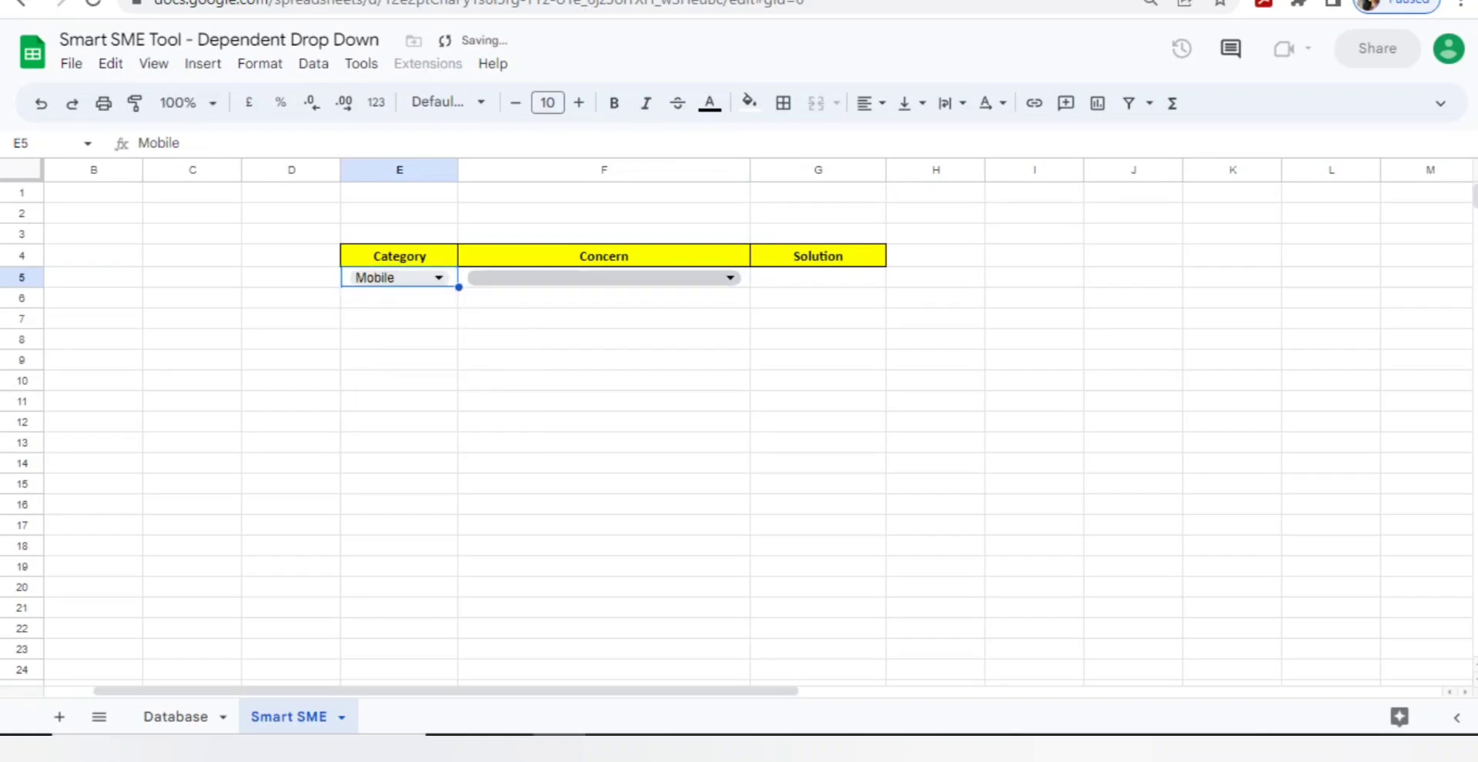
Step: Check the options offered by the Concern drop-down in F5 against the Mobile concerns in C9 and C11 of the Database sheet
click(604, 277)
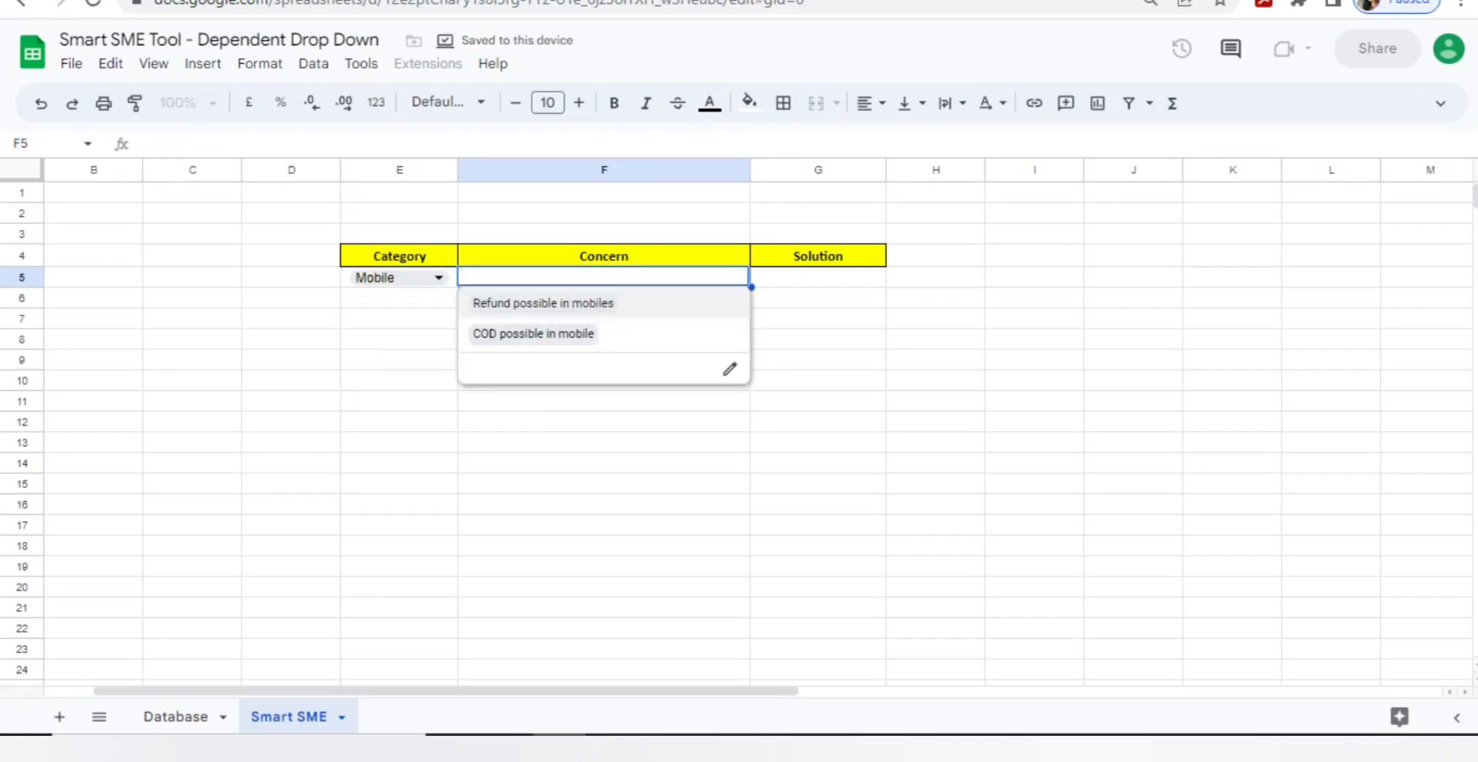
key(Down)
key(Down)
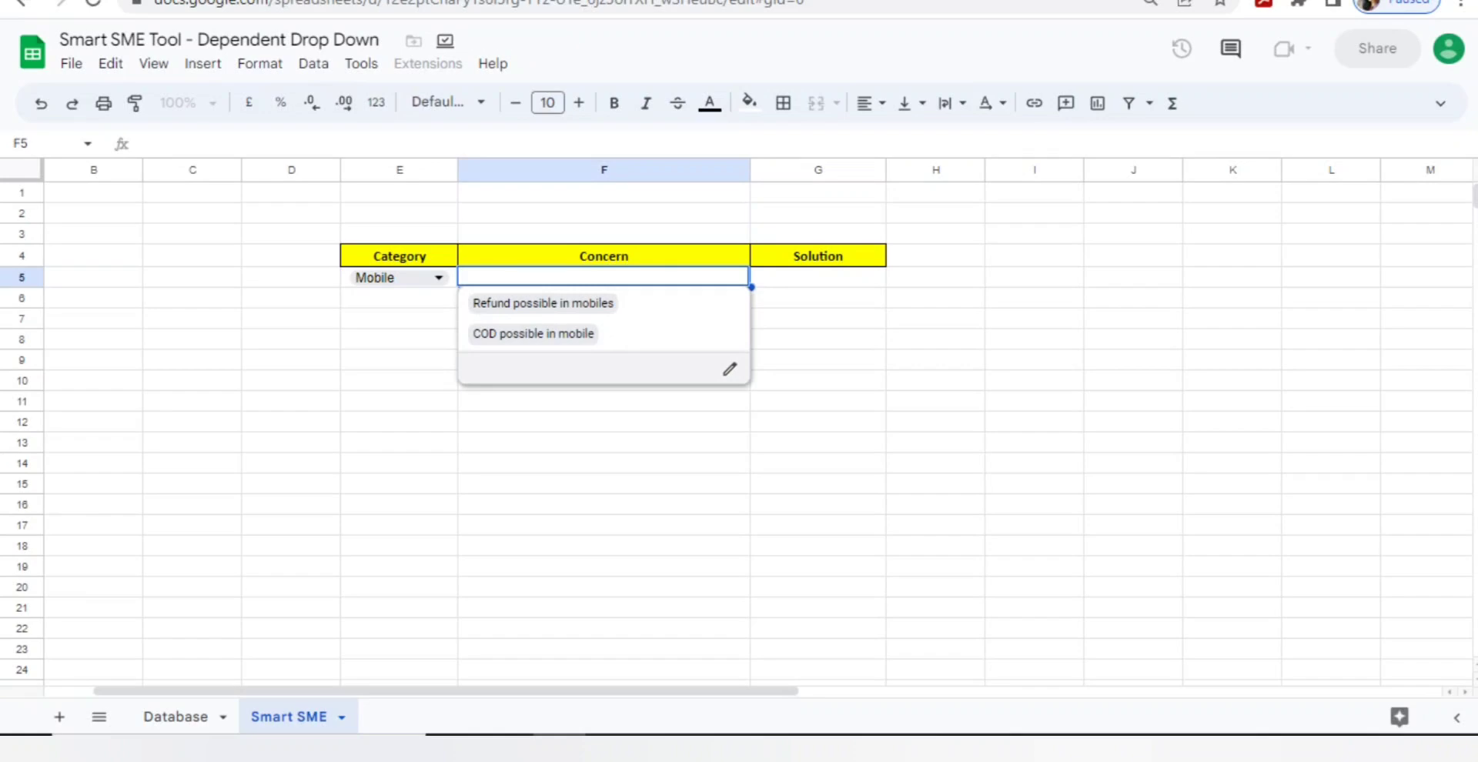
click(175, 717)
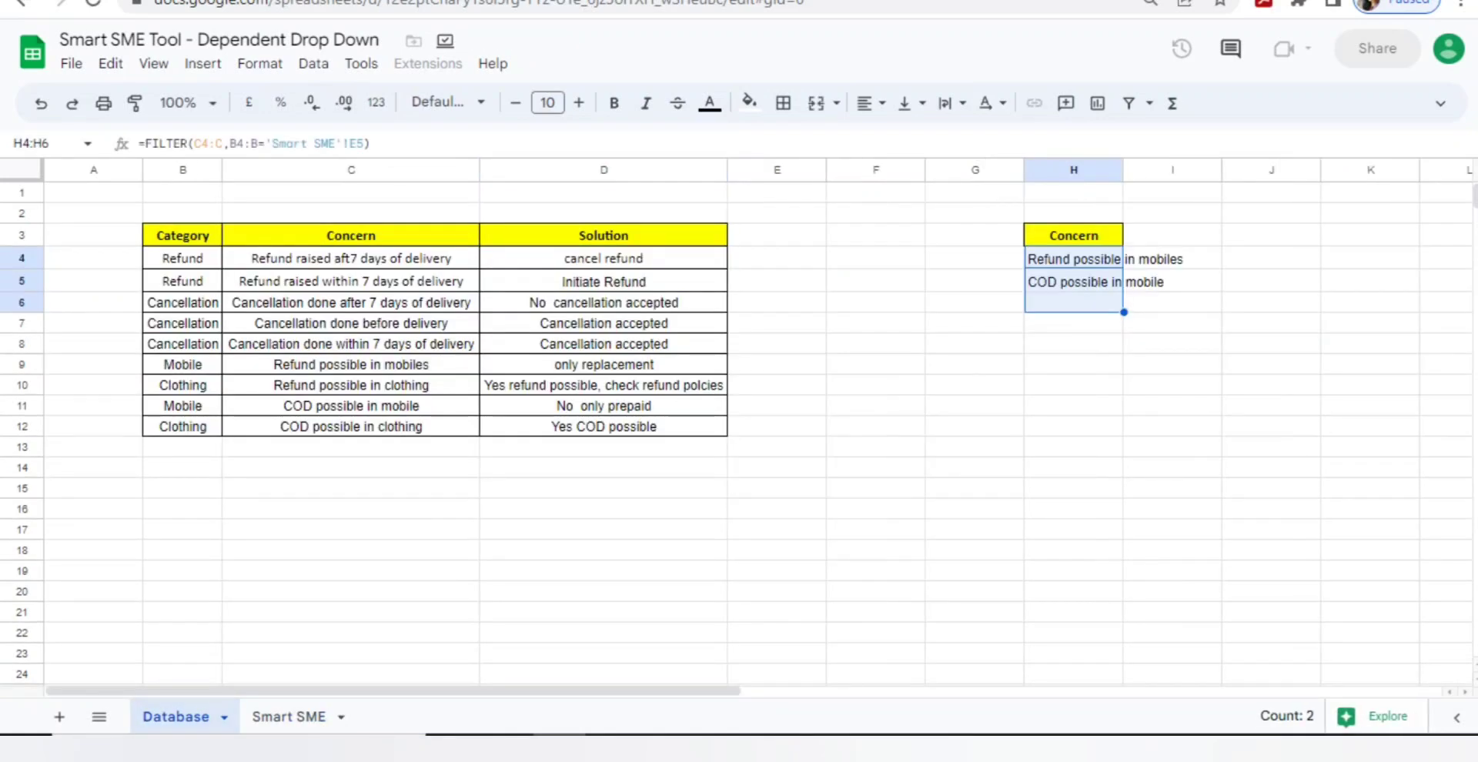
click(350, 364)
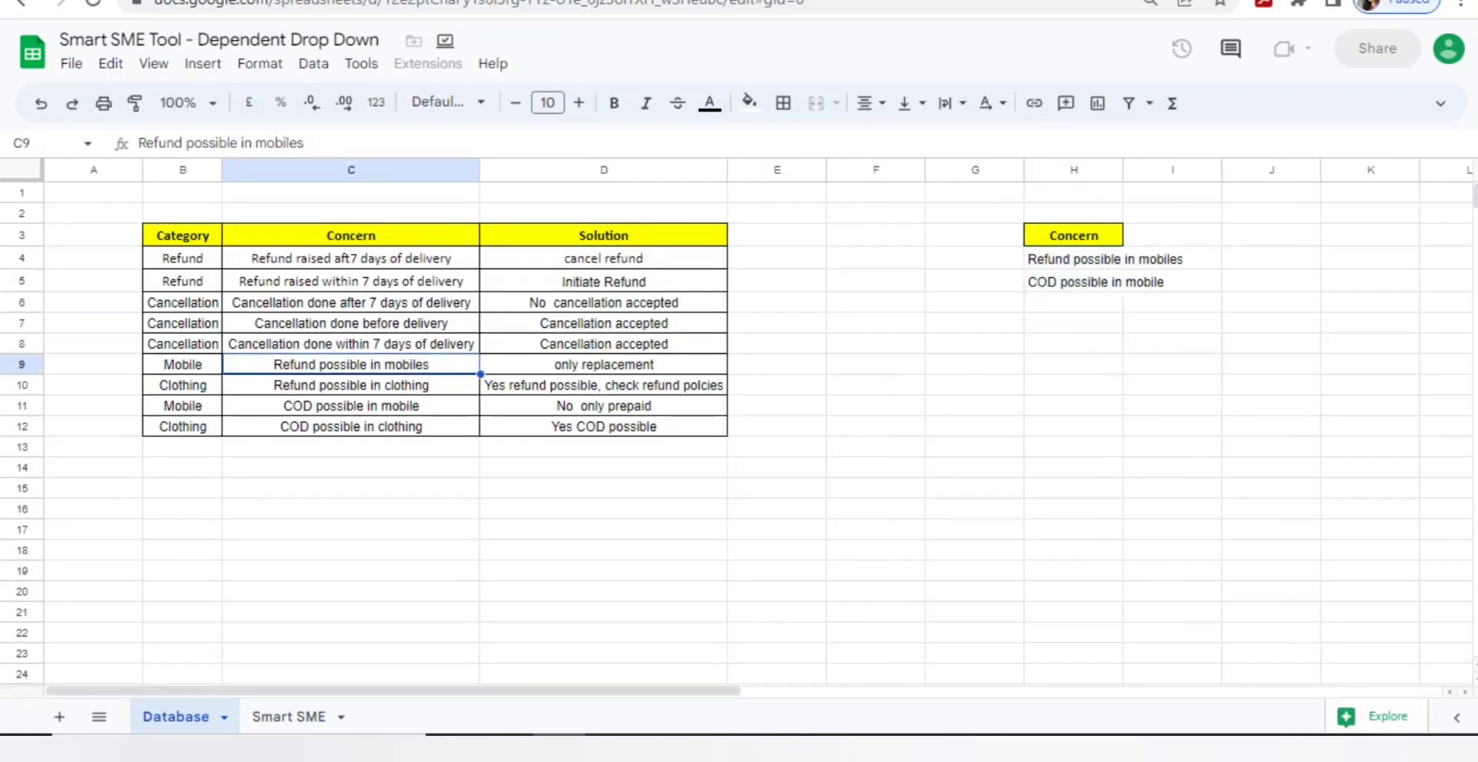
click(350, 405)
Step: Start a VLOOKUP formula in the Solution cell G5 of the Smart SME sheet with F5 as the search key
key(ctrl+shift+Page_Down)
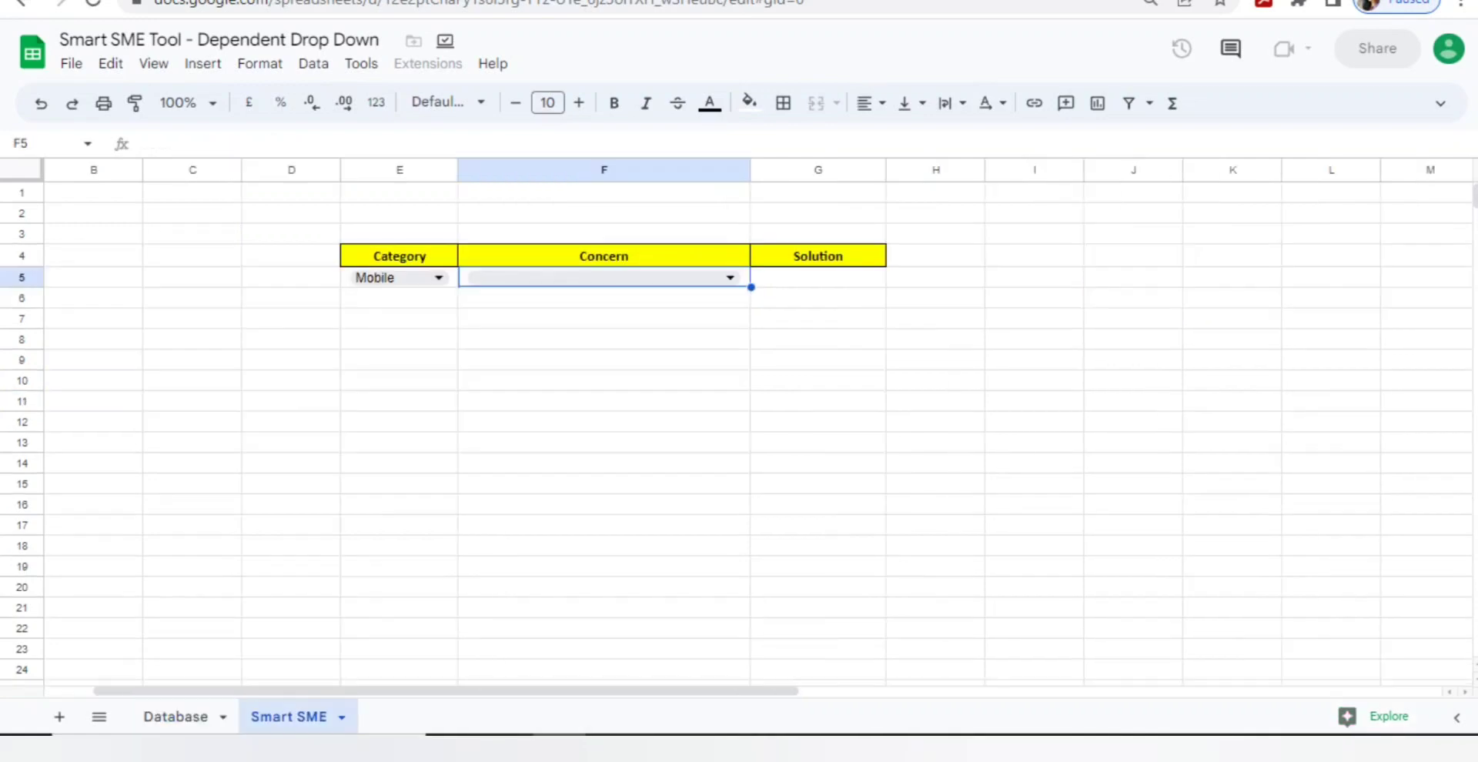
click(817, 277)
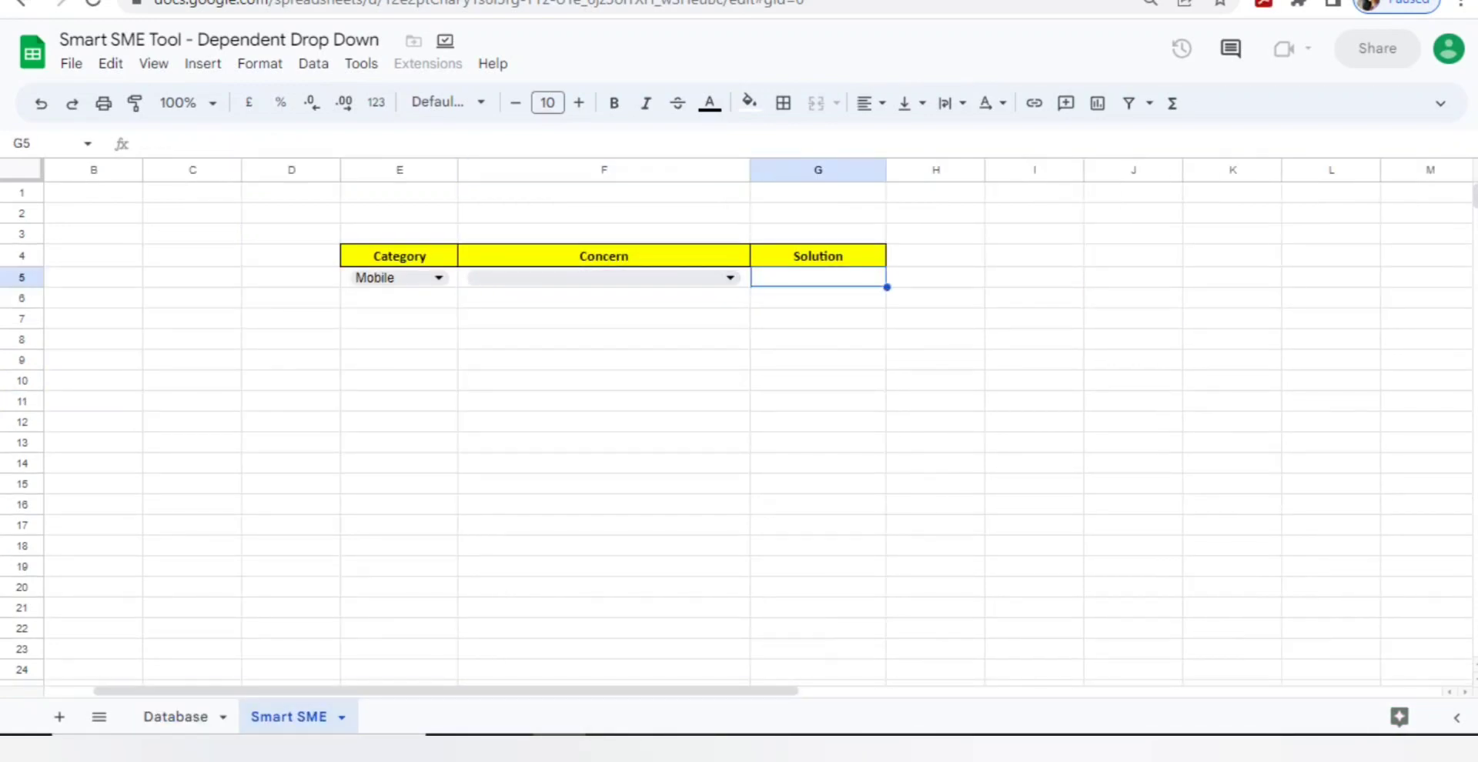
text(=vlook()
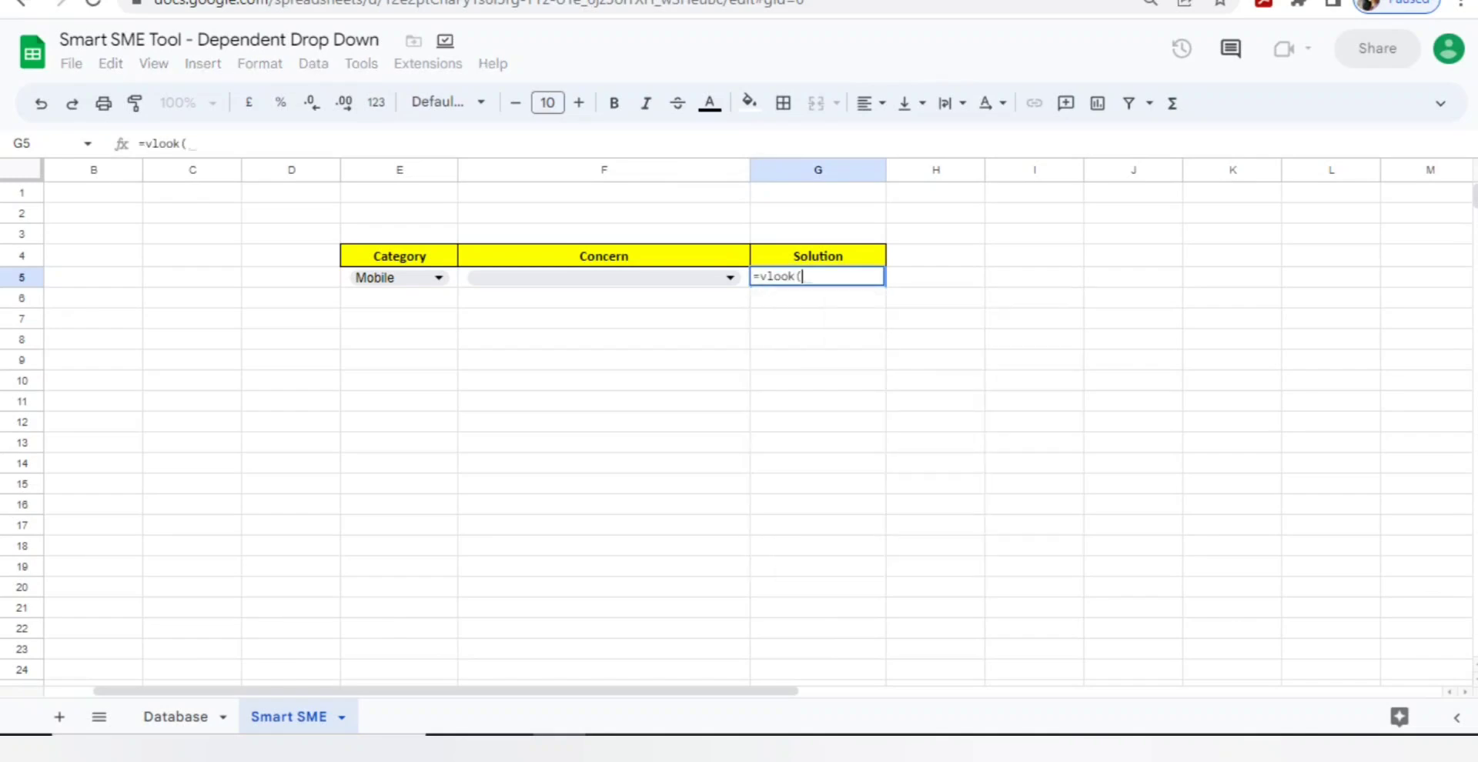
key(BackSpace)
key(Tab)
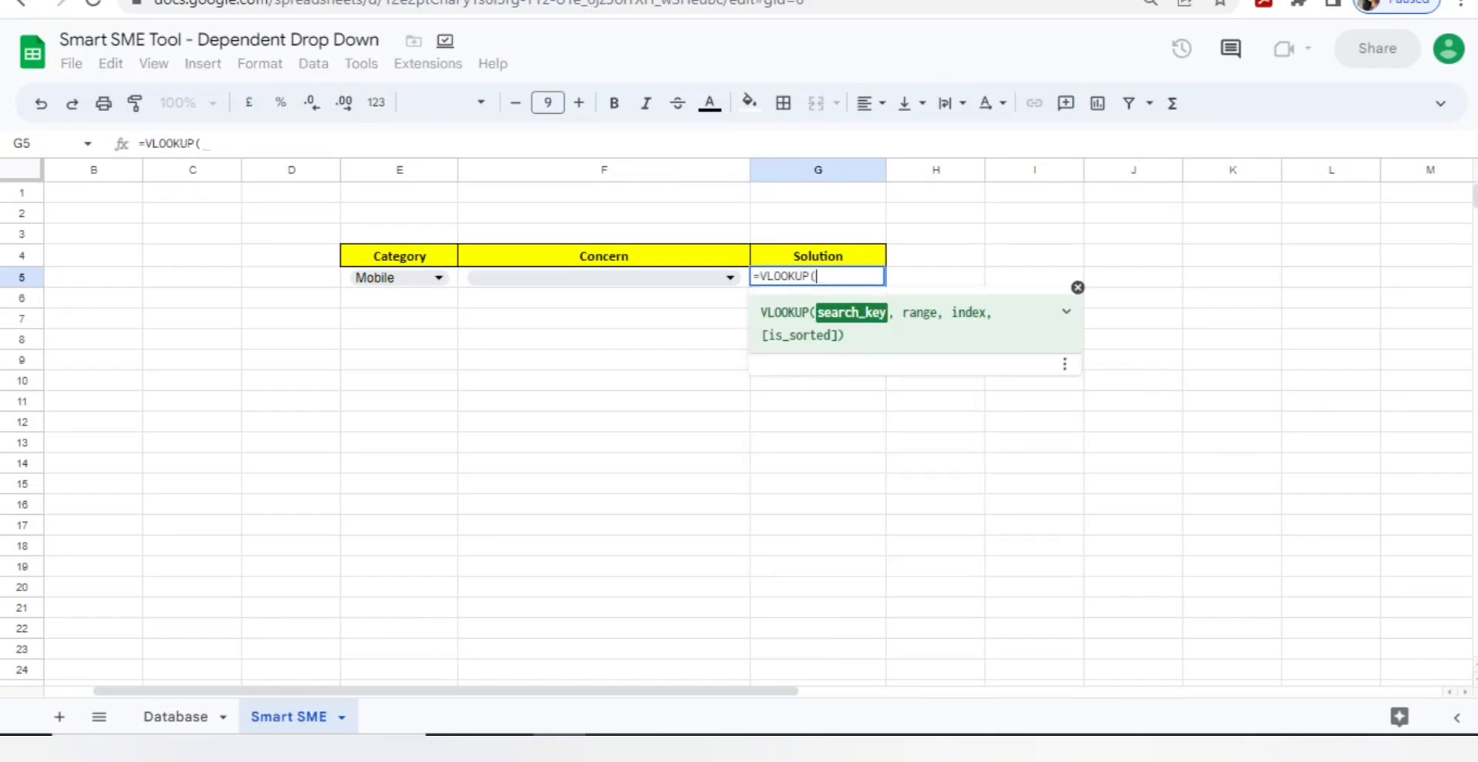
click(604, 277)
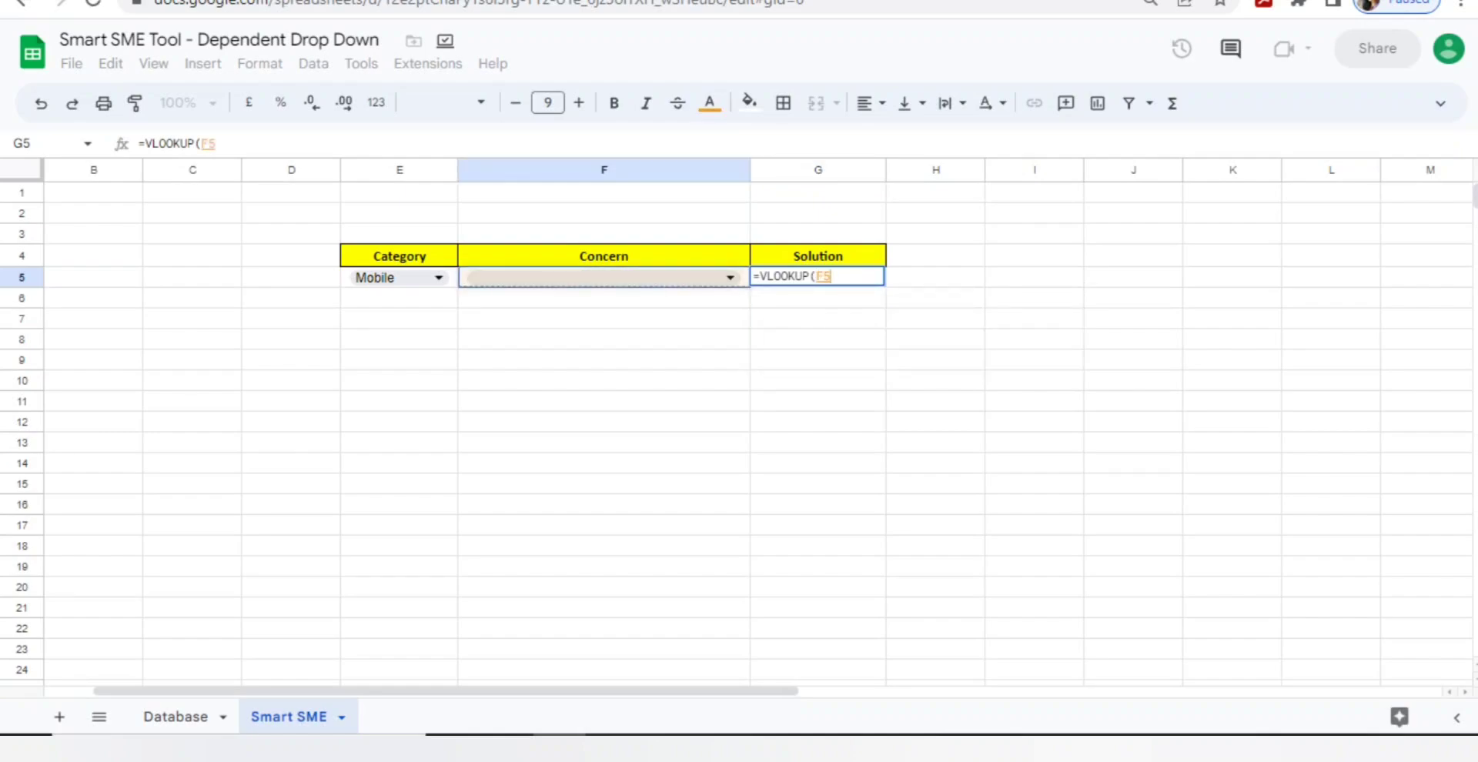
text(,)
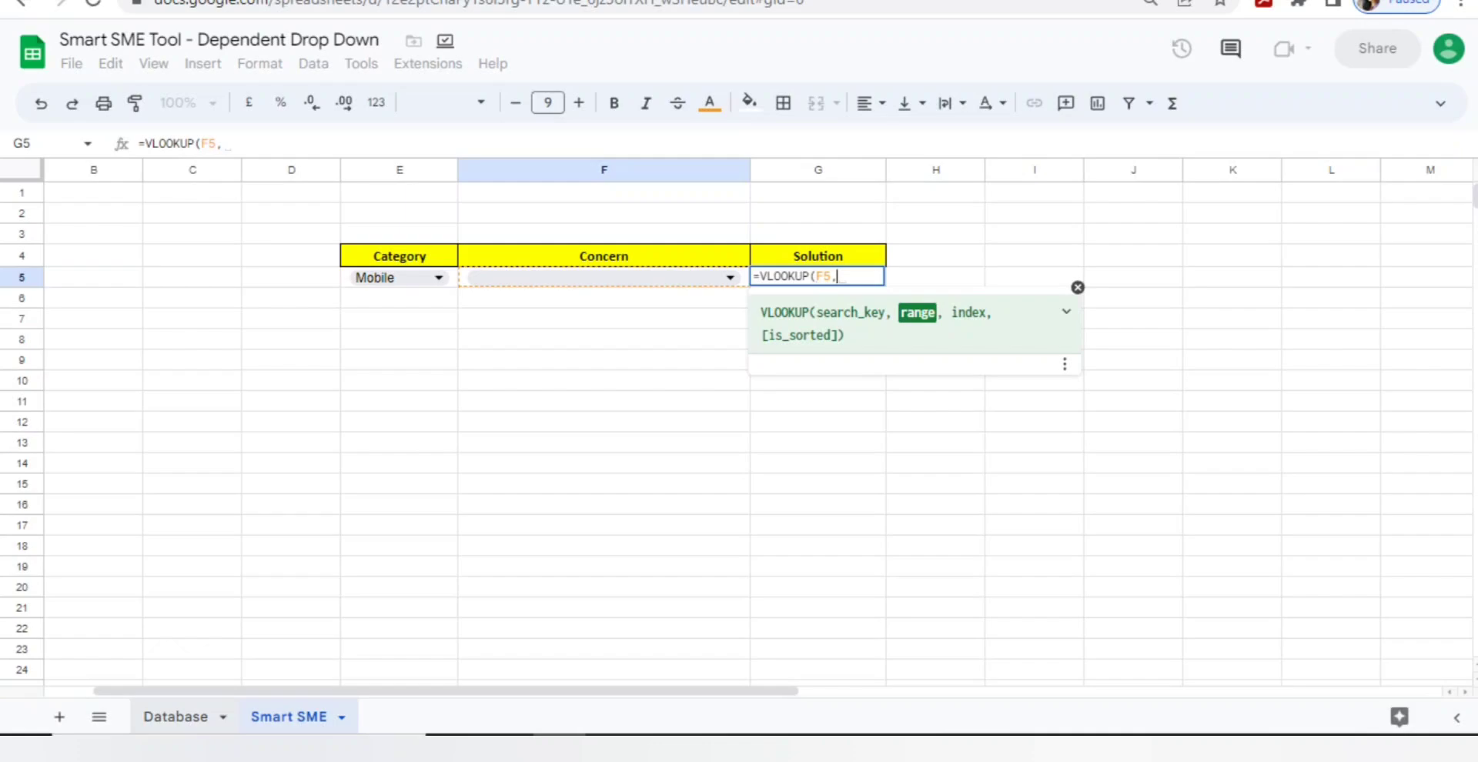
click(175, 717)
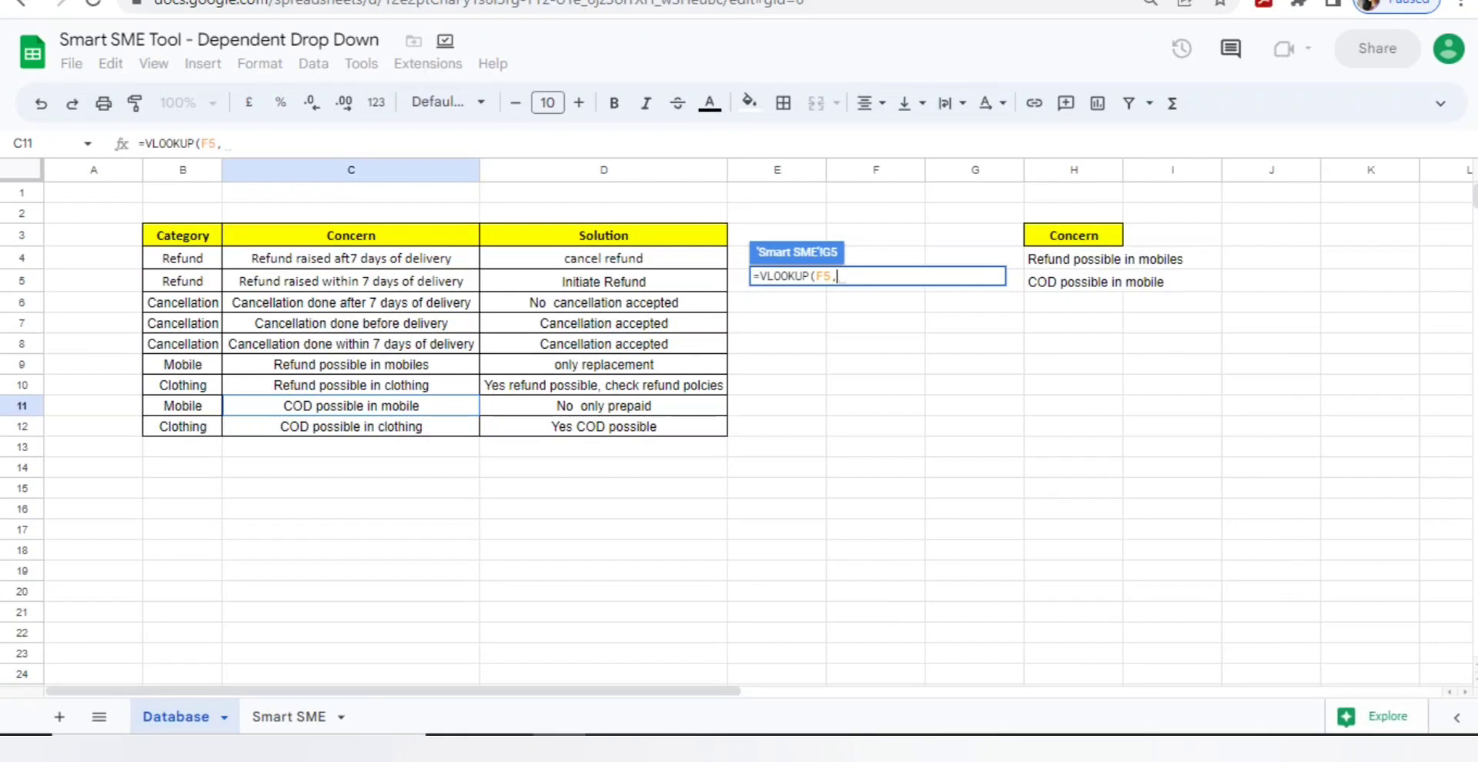
click(350, 235)
key(ctrl+shift+Down)
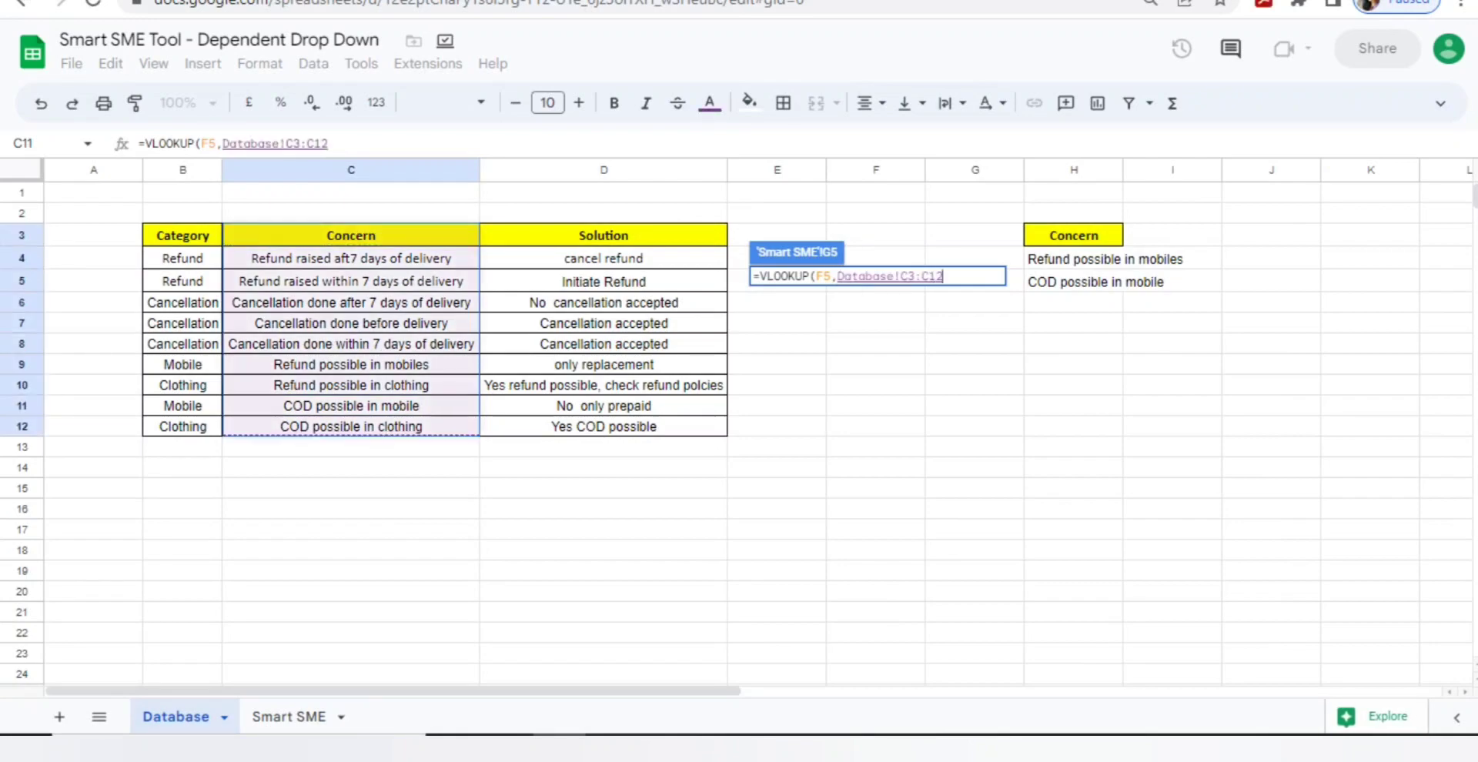
key(BackSpace)
key(BackSpace)
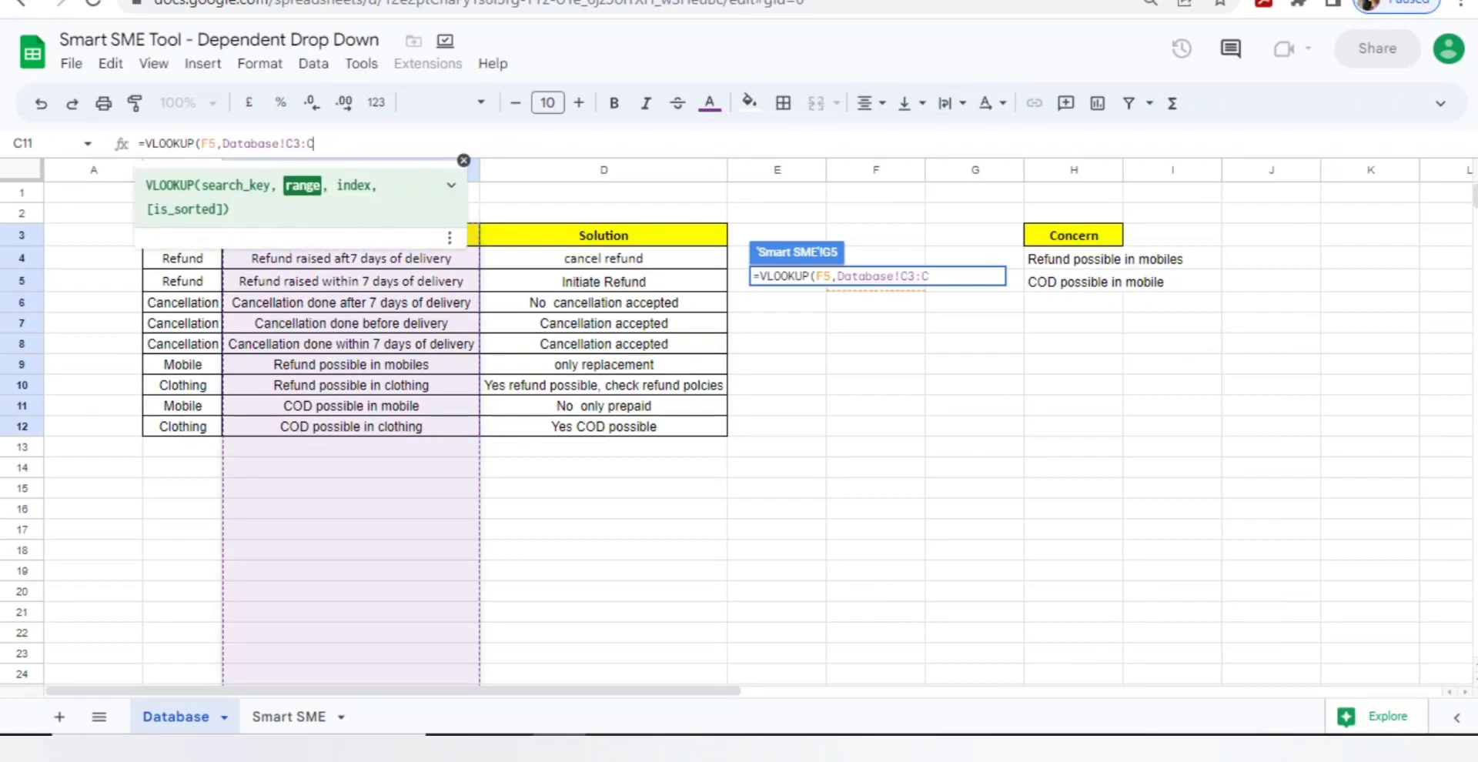
text(,)
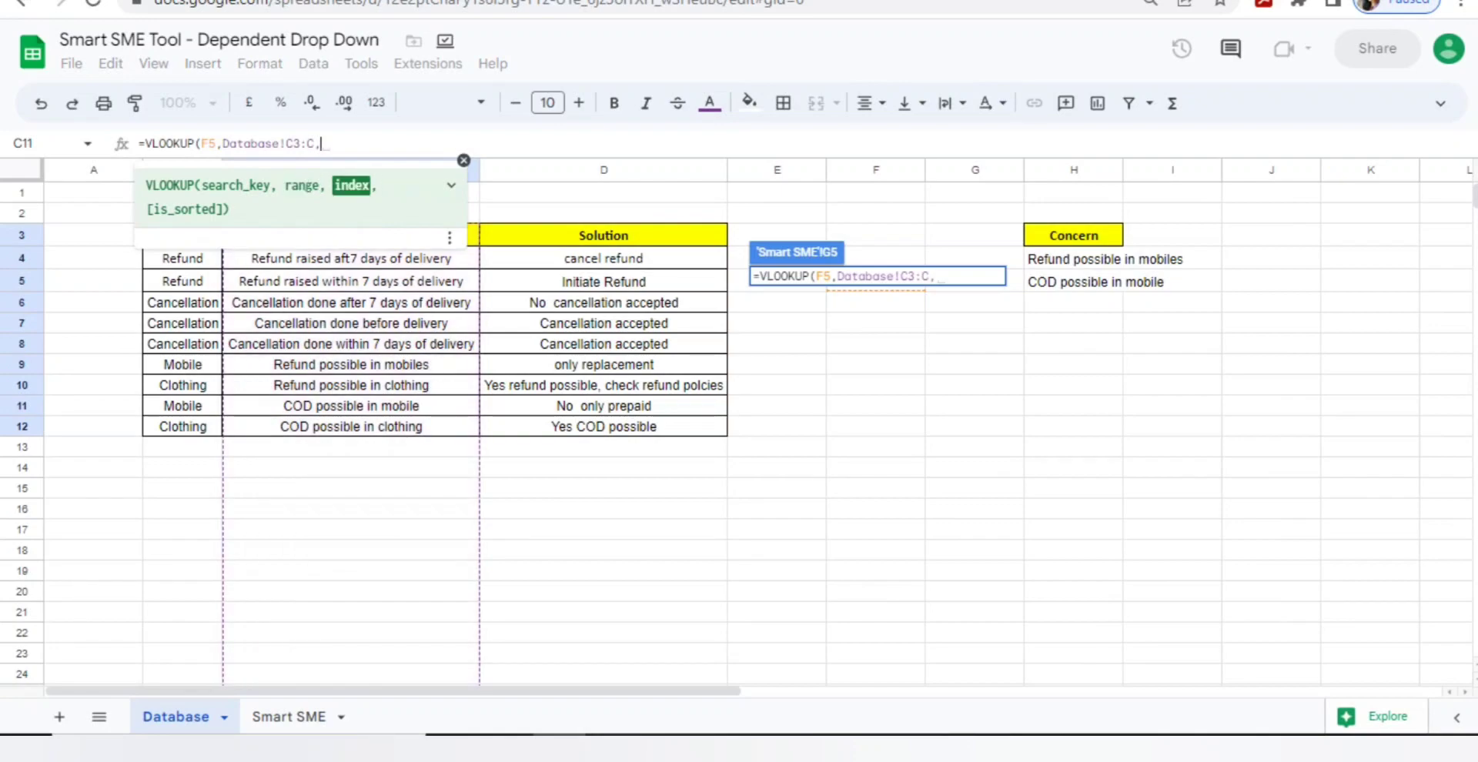
key(Tab)
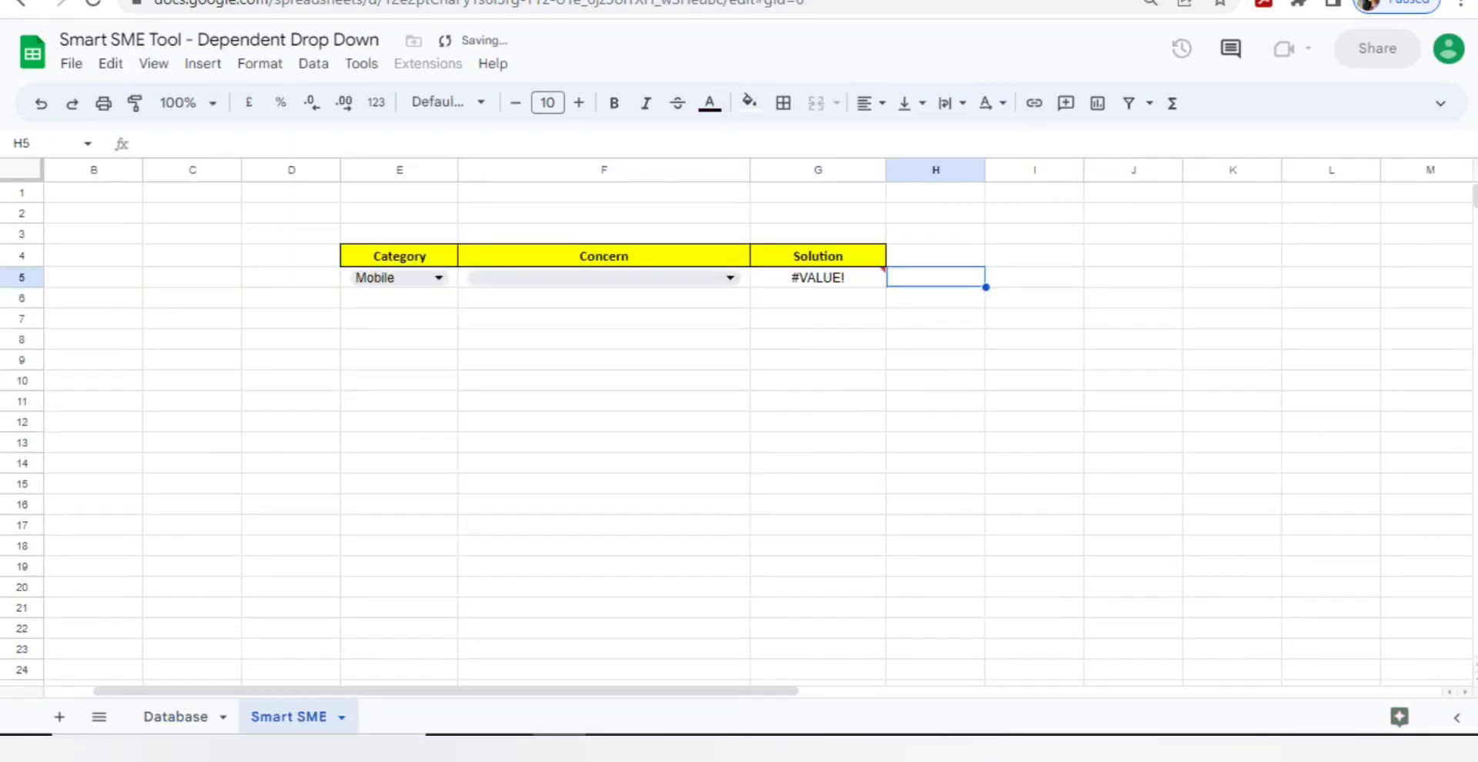
Step: Re-enter the VLOOKUP formula in Solution cell G5 of Smart SME with F5 as the search key and Database!C:D as the range
click(817, 277)
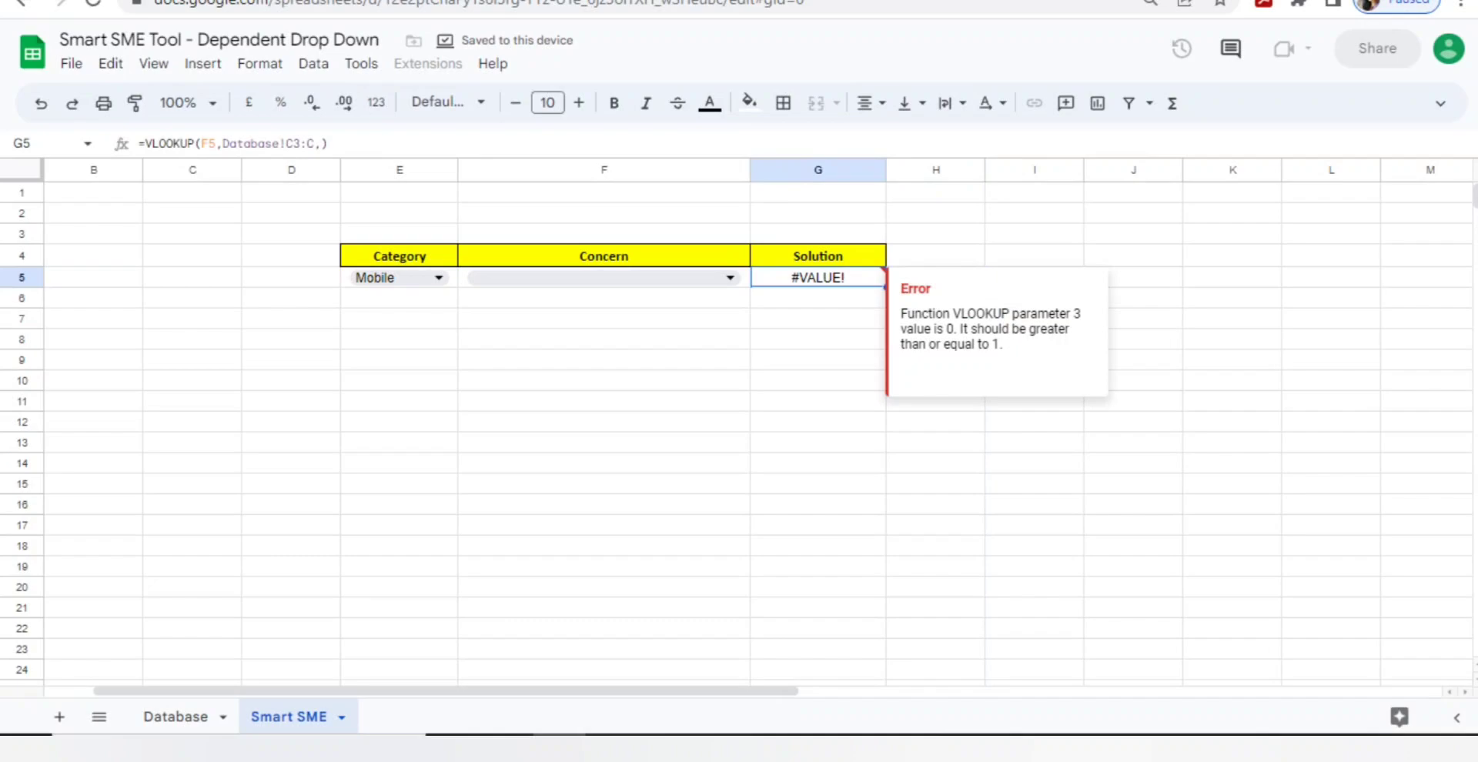
text(=VLOOKUP(F5)
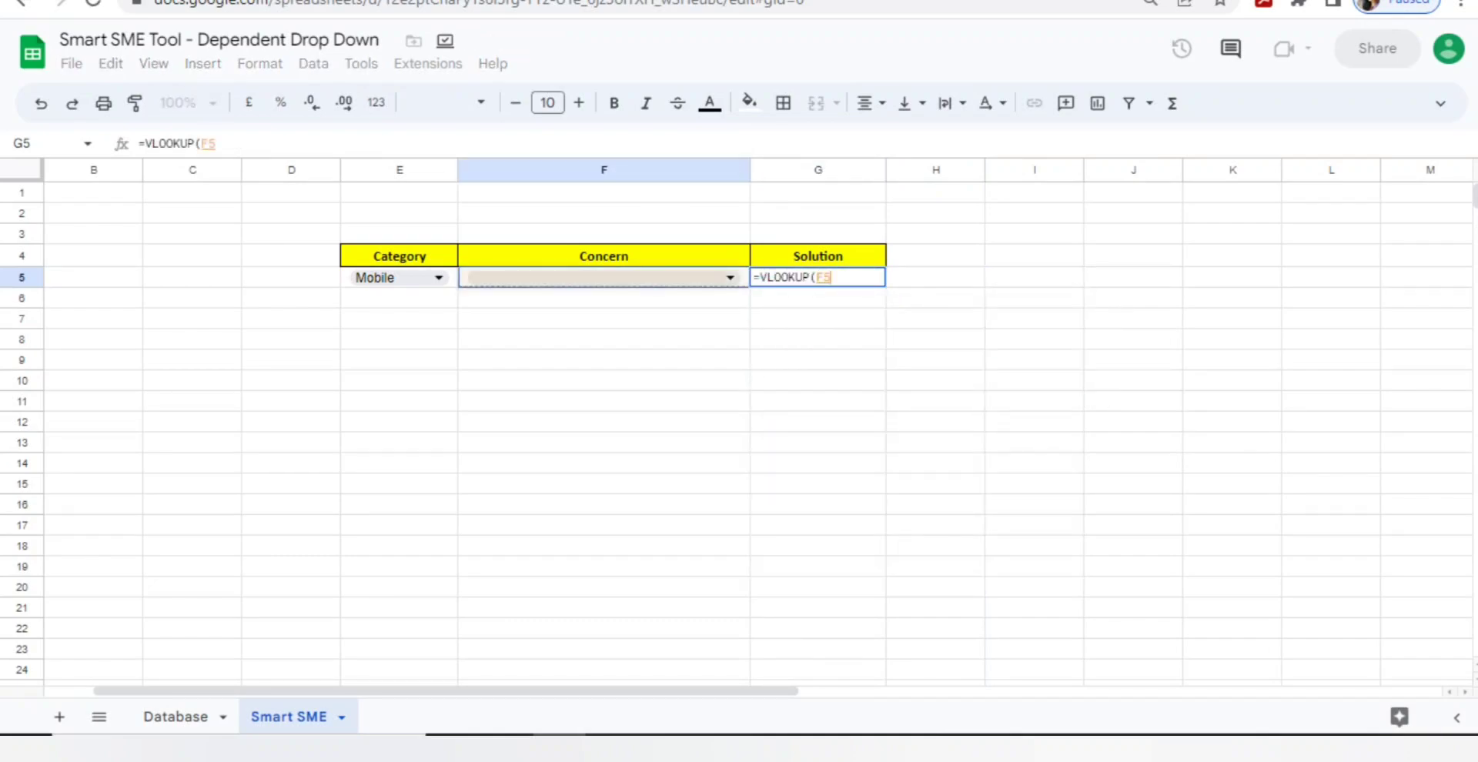
text(,)
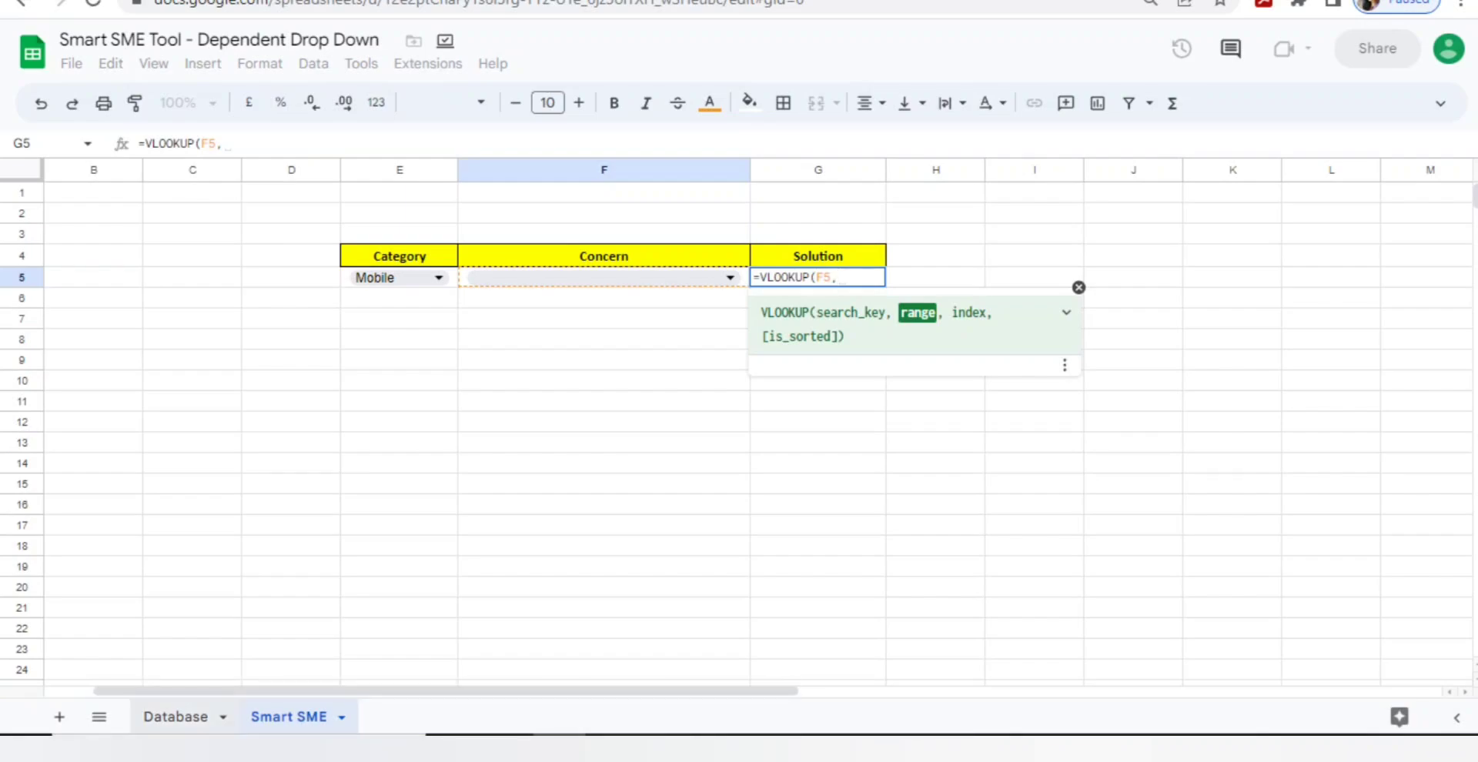
click(175, 716)
drag(350, 235, 604, 426)
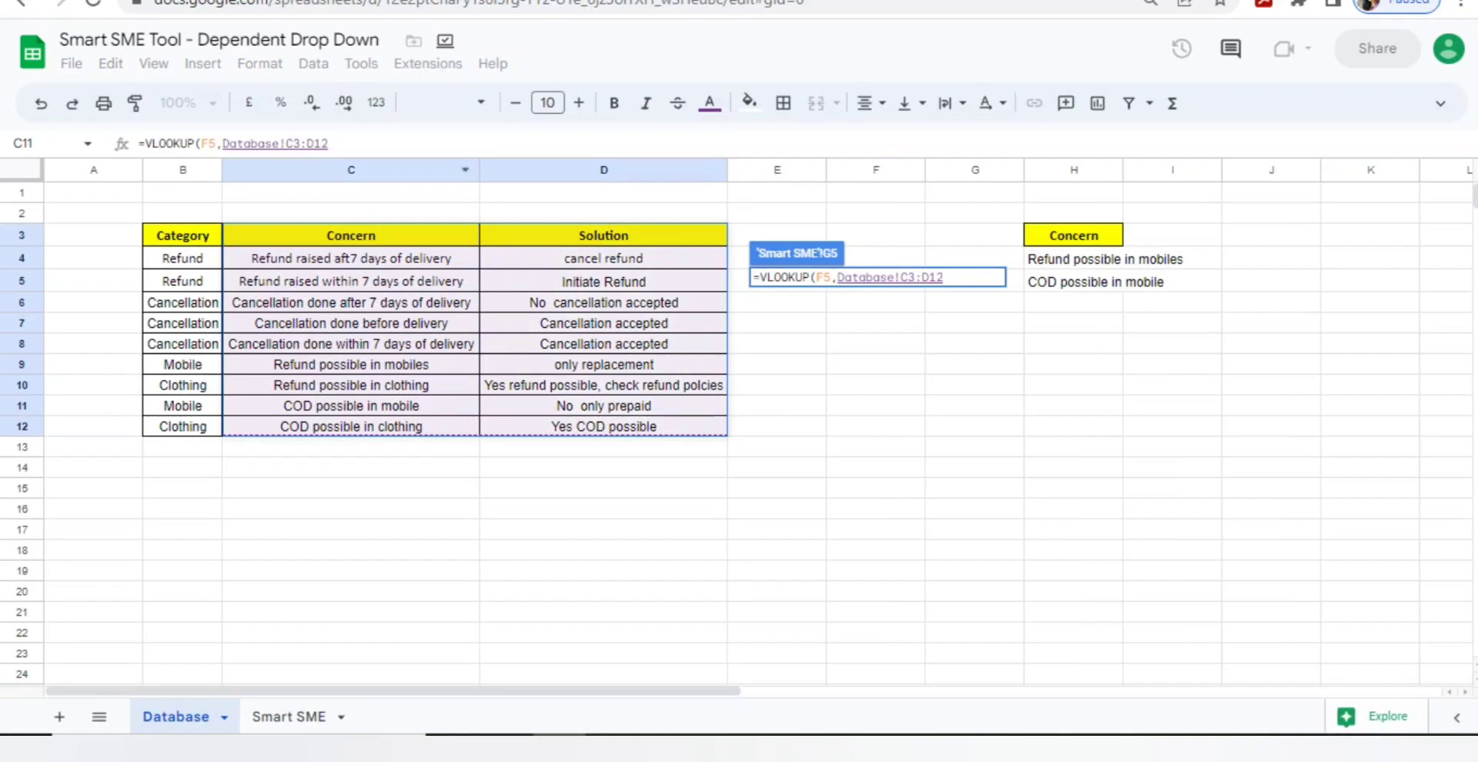
key(BackSpace)
key(BackSpace)
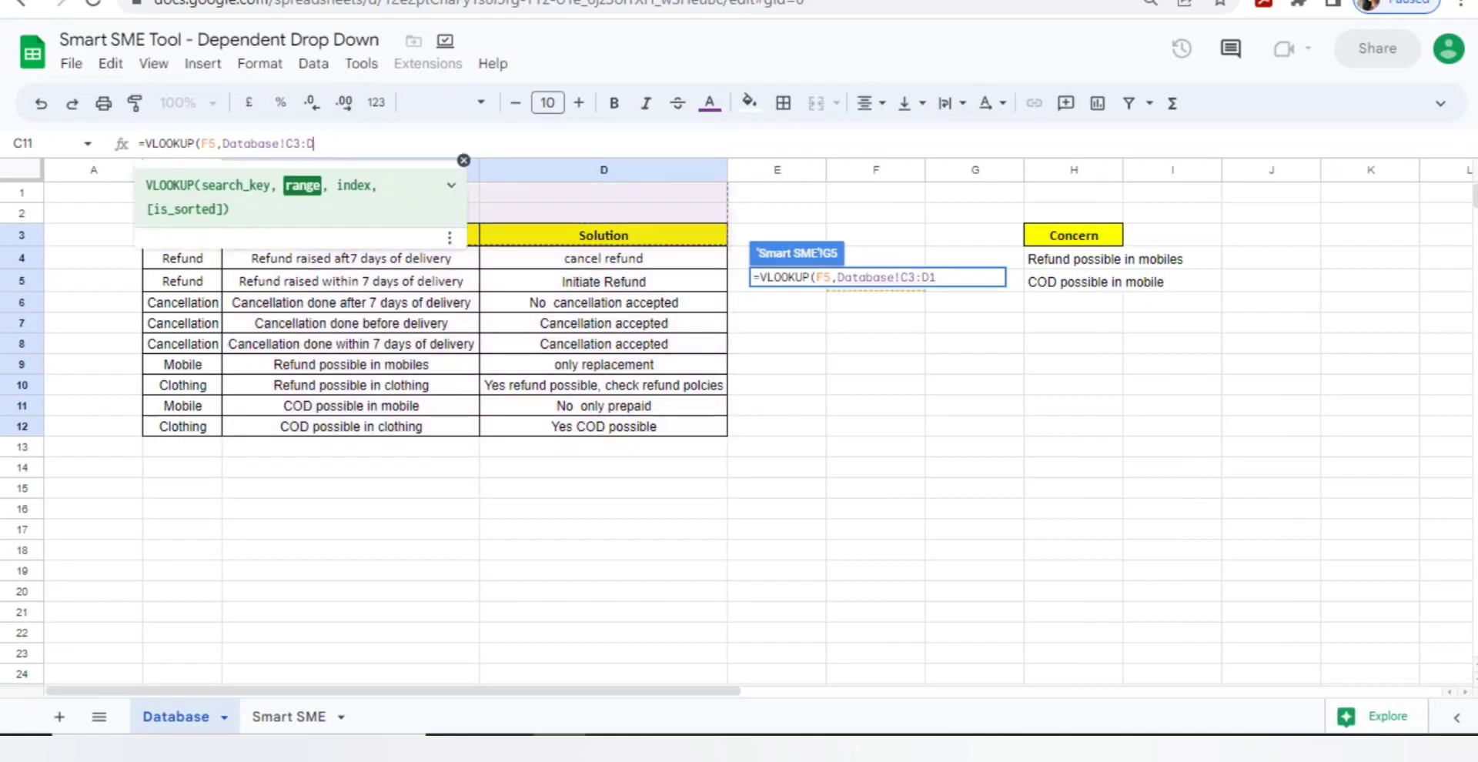
key(Left)
key(Left)
key(BackSpace)
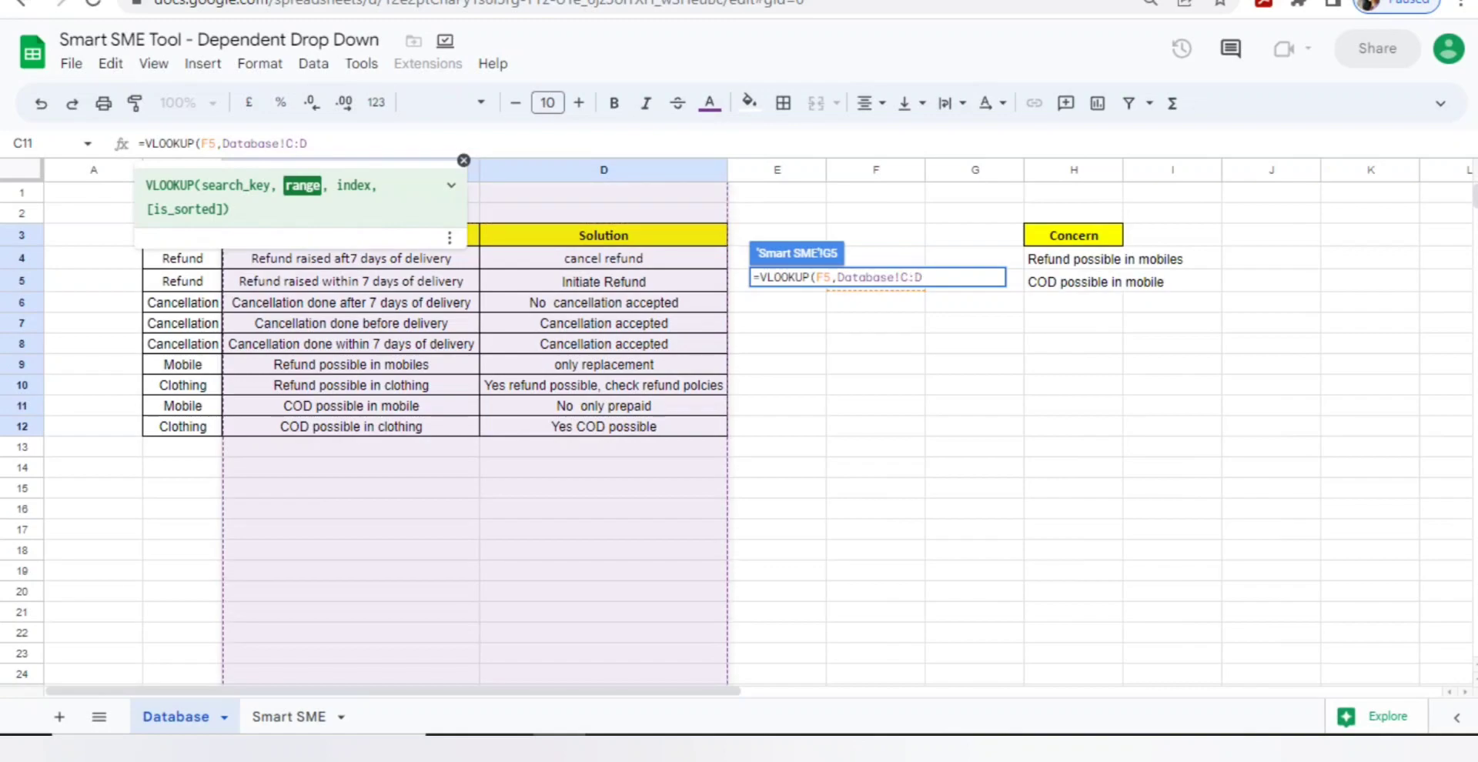
Step: Complete the VLOOKUP formula in G5 with index 2 and 0 for the sorted argument
key(Right)
key(Right)
text(,)
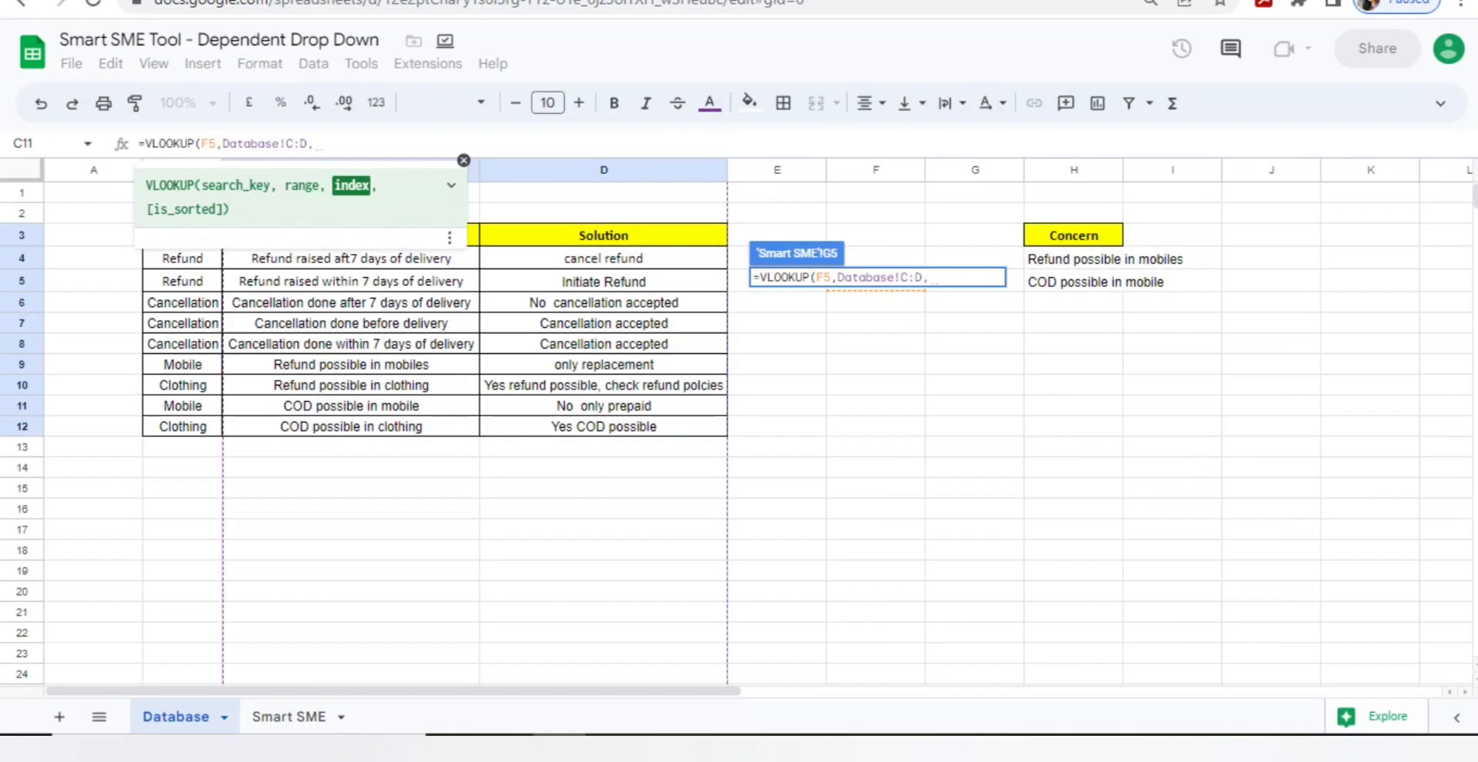
text(2,0)
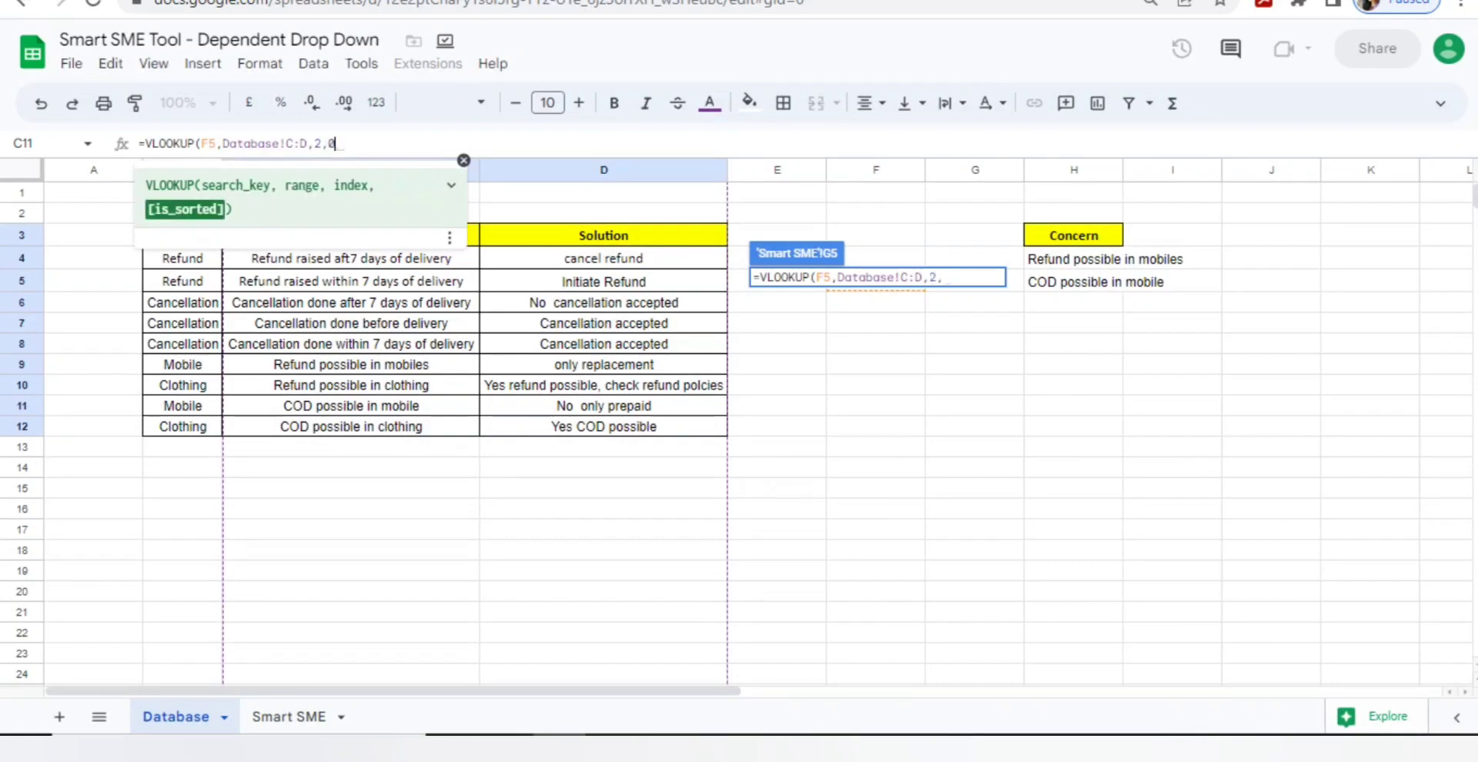
text())
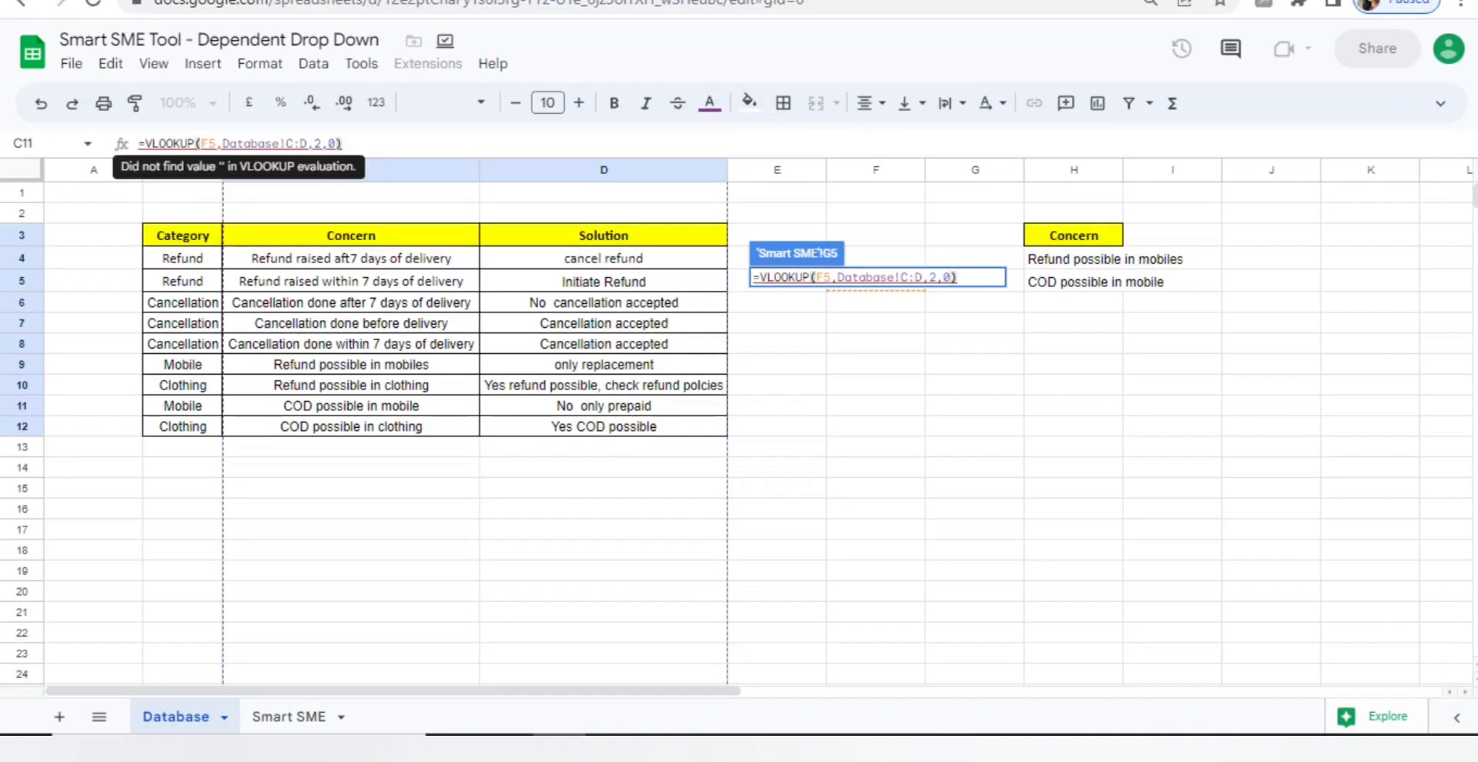
key(Return)
click(817, 255)
click(603, 255)
Step: Test the lookup by choosing the Clothing category with the concerns Refund possible in clothing and COD possible in clothing
click(438, 277)
key(Down)
key(Down)
key(Down)
key(Return)
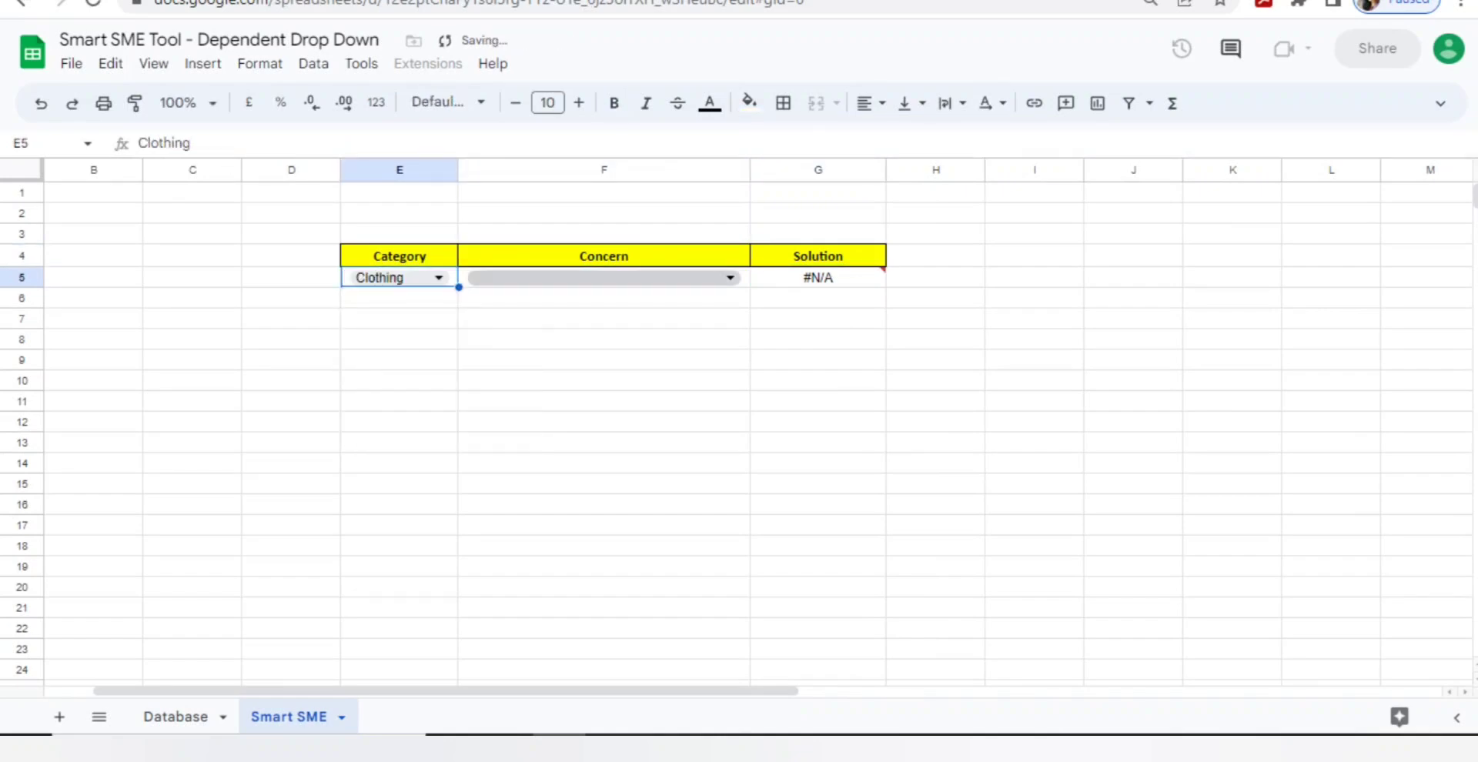
click(728, 277)
key(Return)
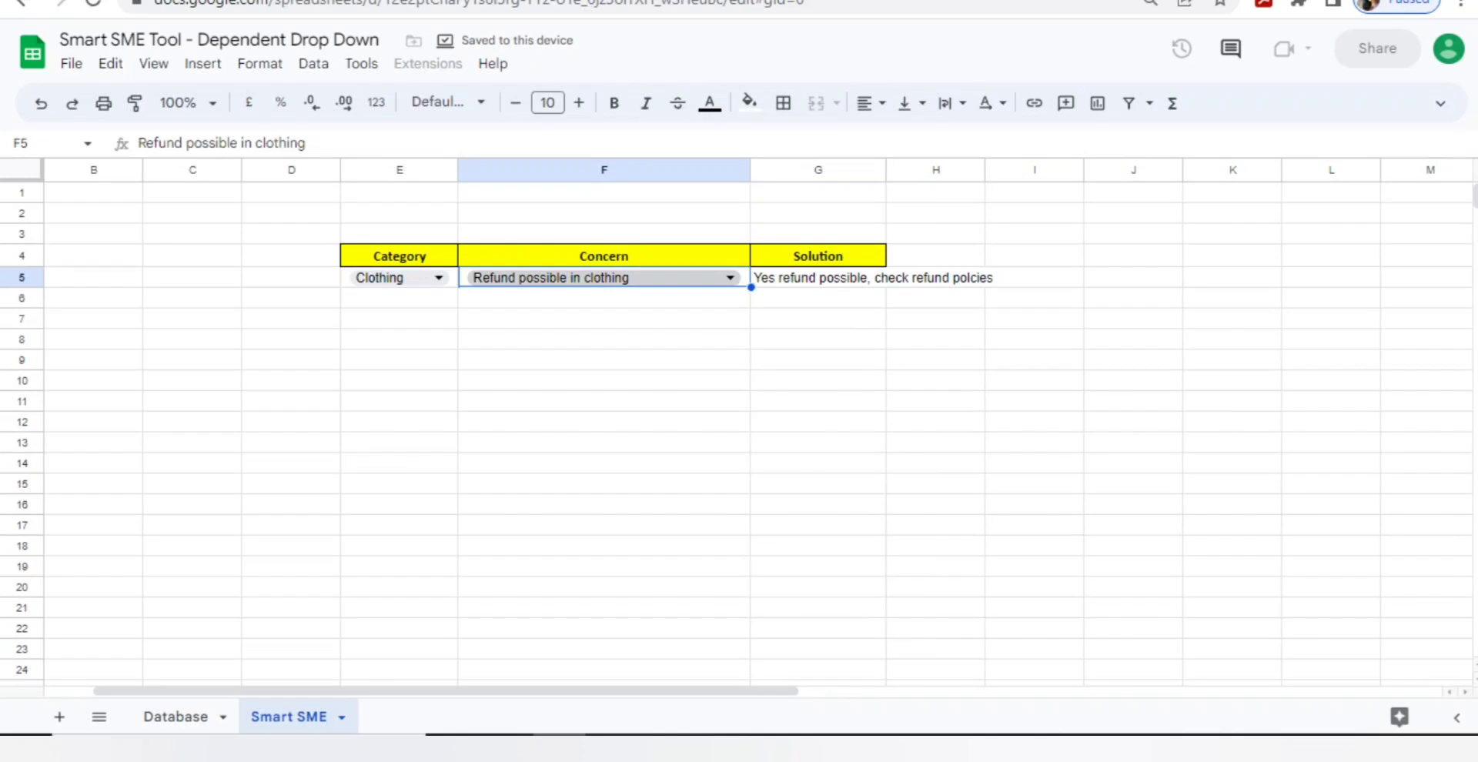
click(730, 277)
click(536, 333)
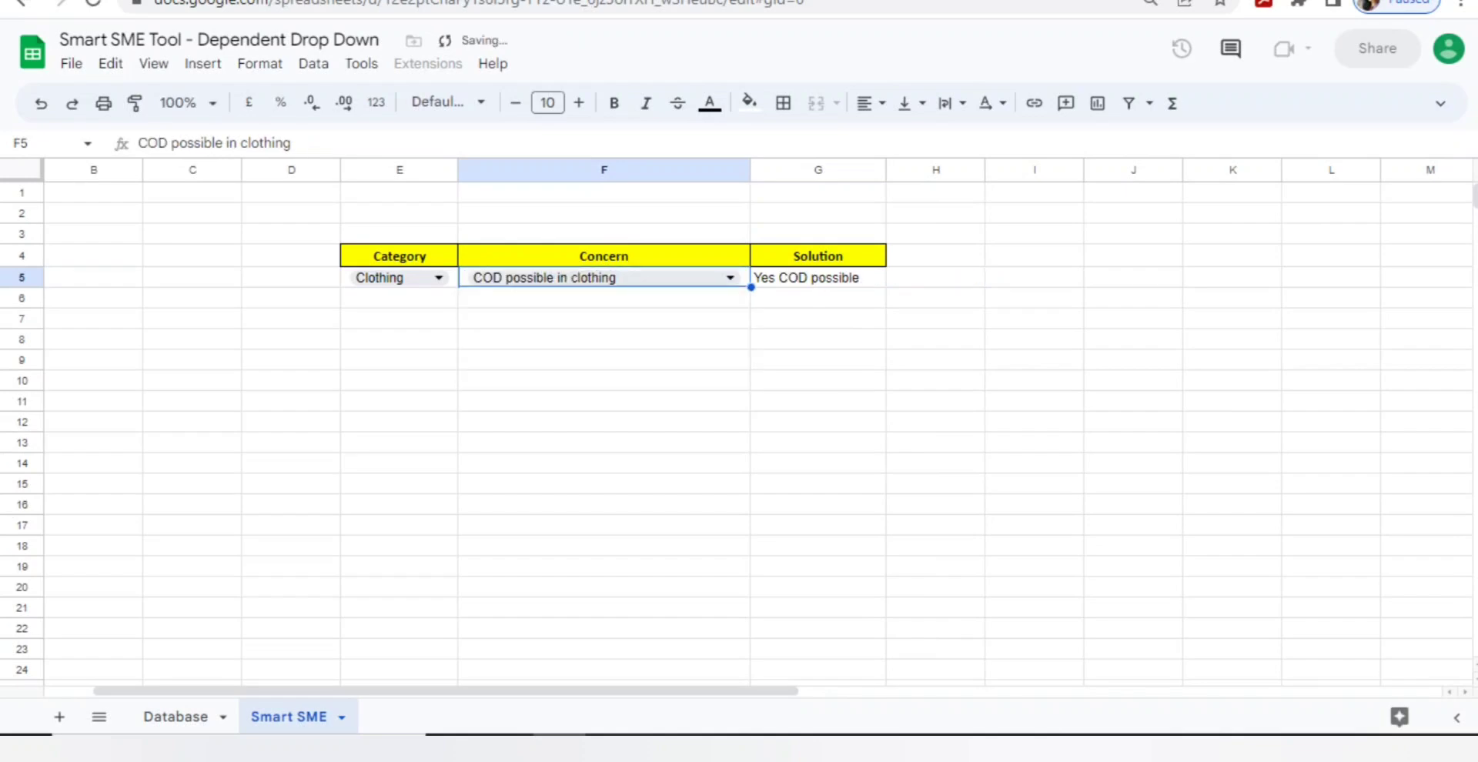
Step: Test the lookup by choosing the Mobile category with the concerns Refund possible in mobiles and COD possible in mobile
click(438, 277)
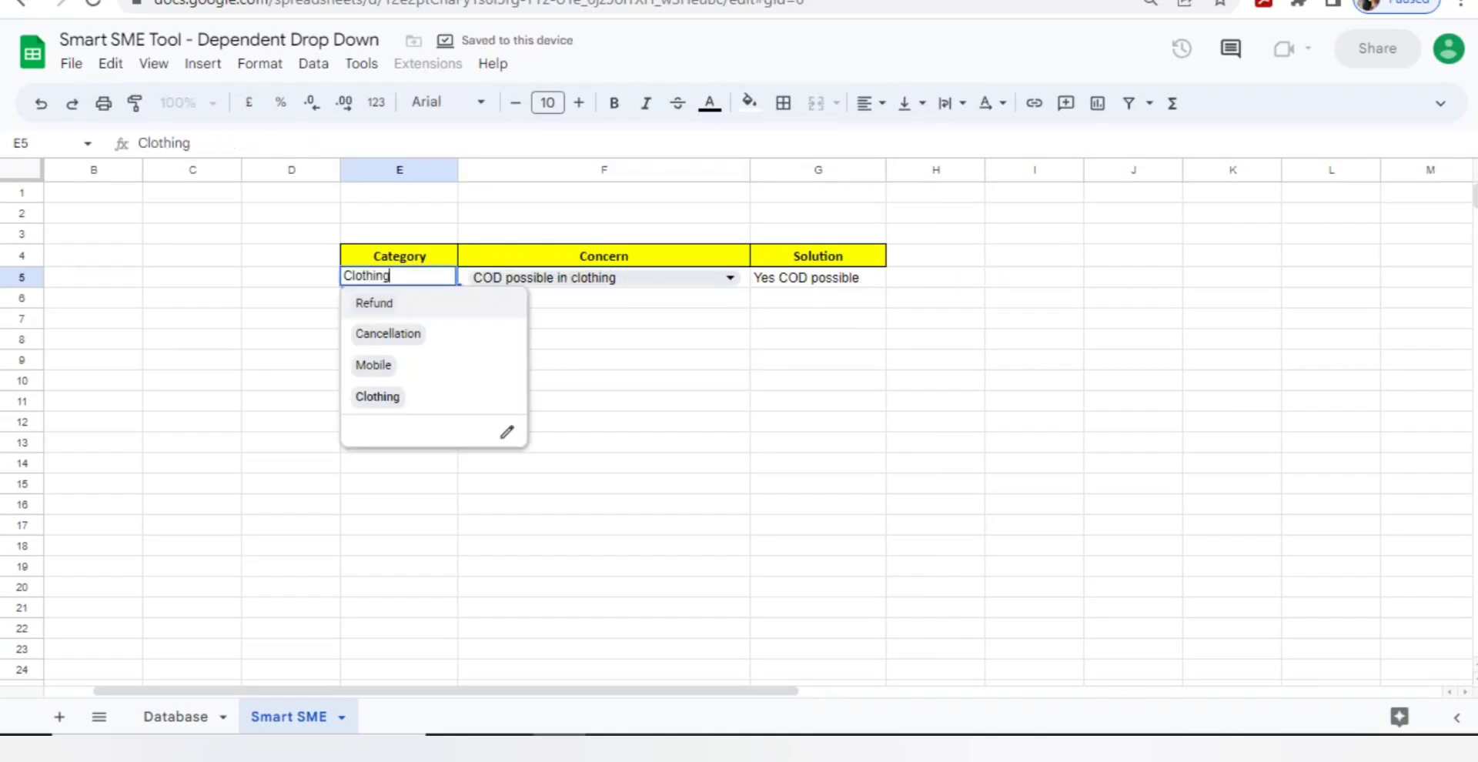
key(Return)
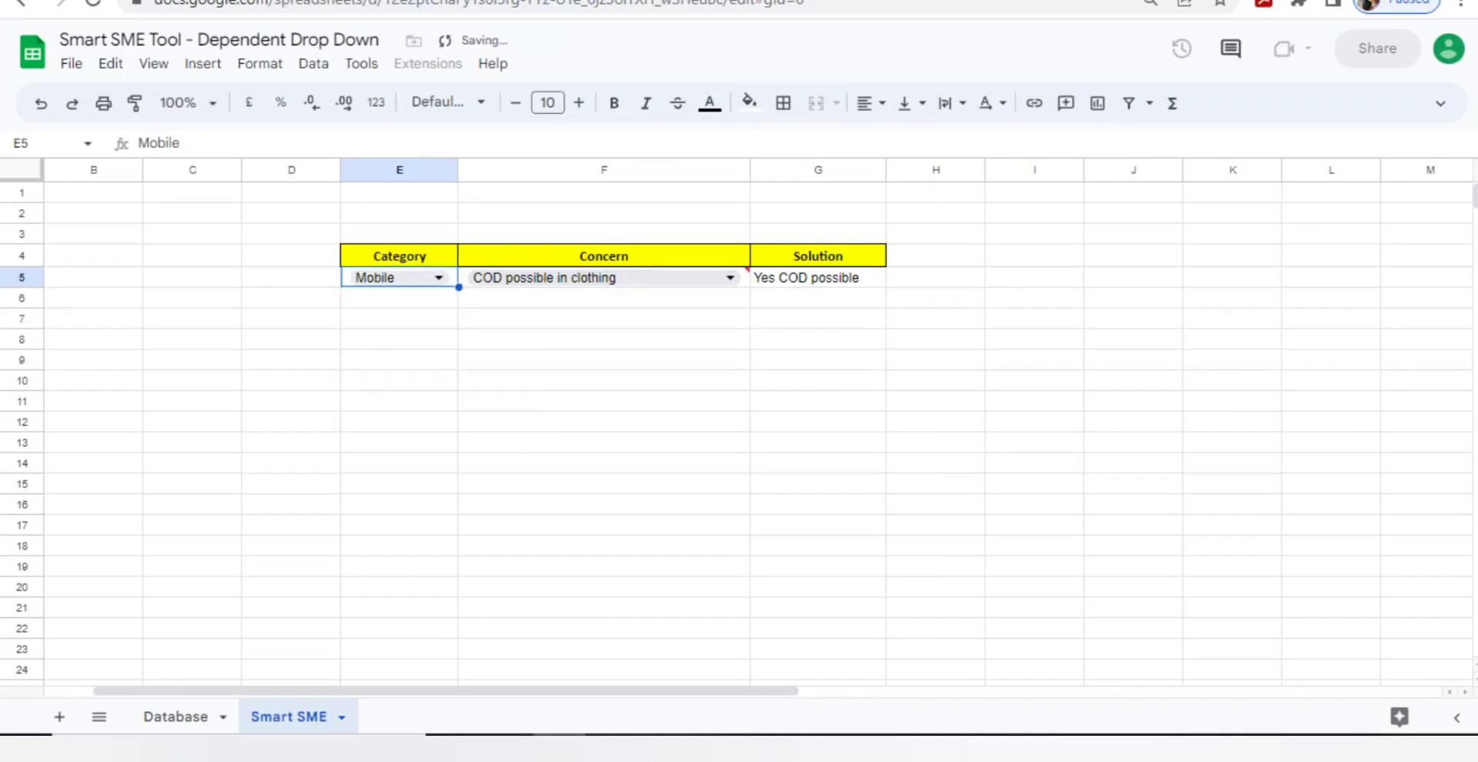
click(729, 277)
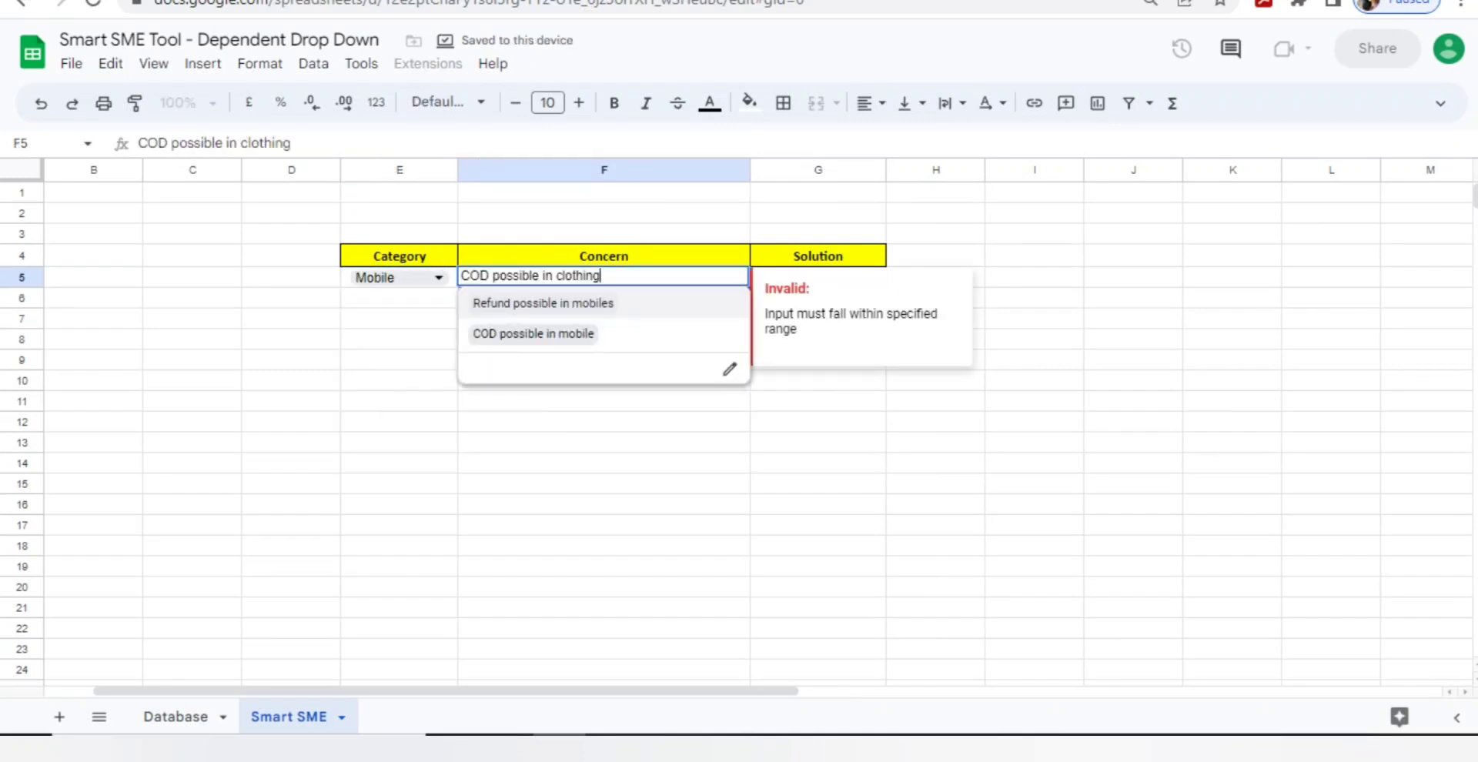
key(Return)
click(1033, 256)
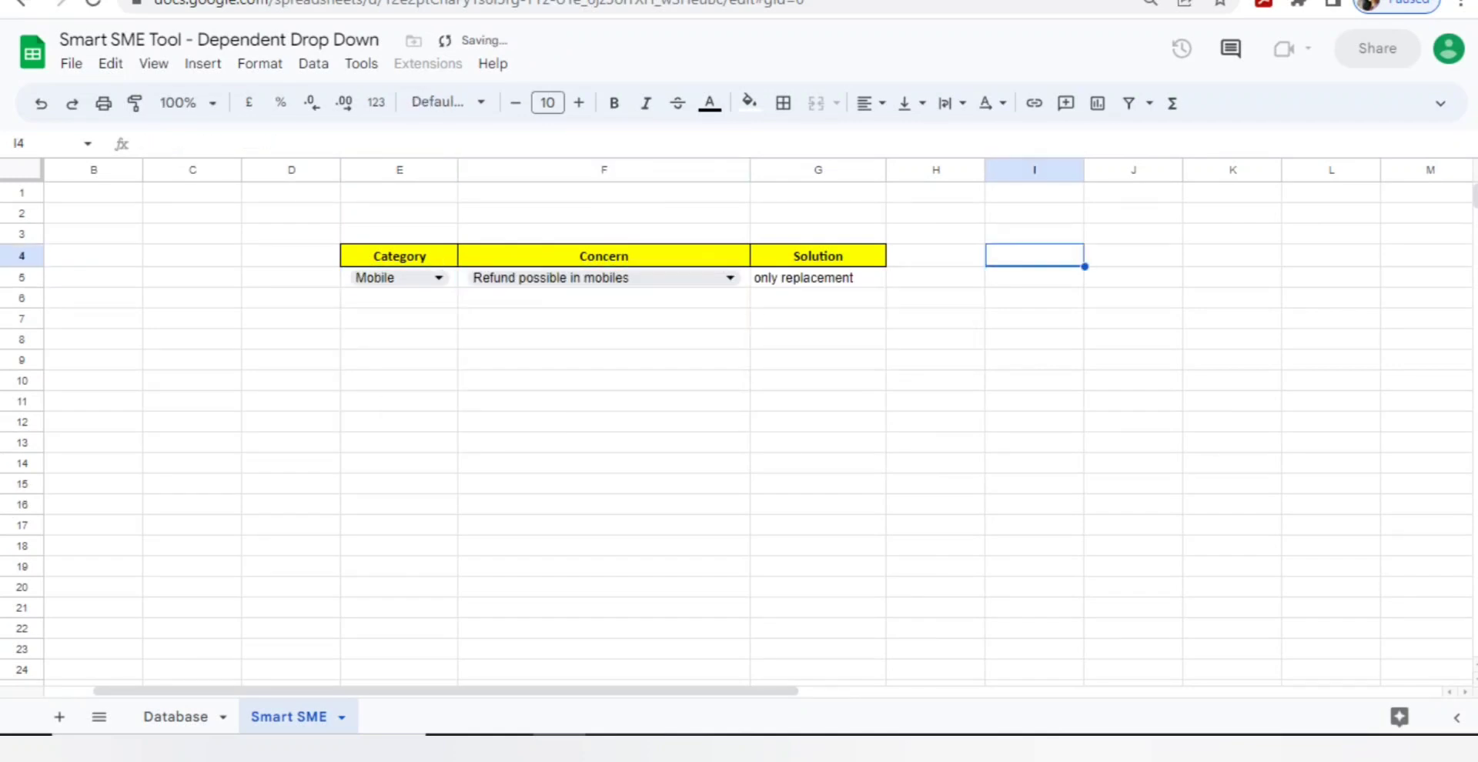
click(818, 277)
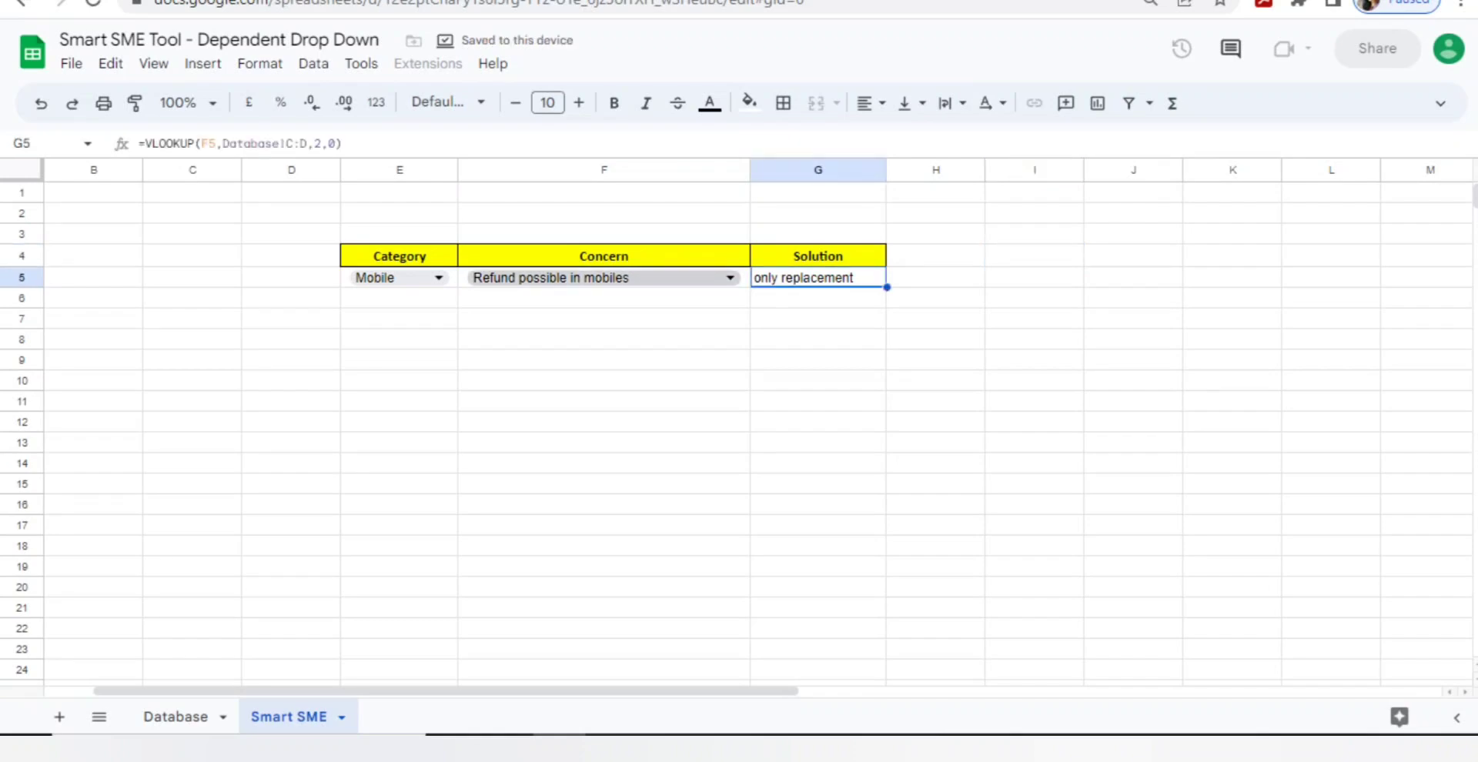
click(729, 277)
click(532, 333)
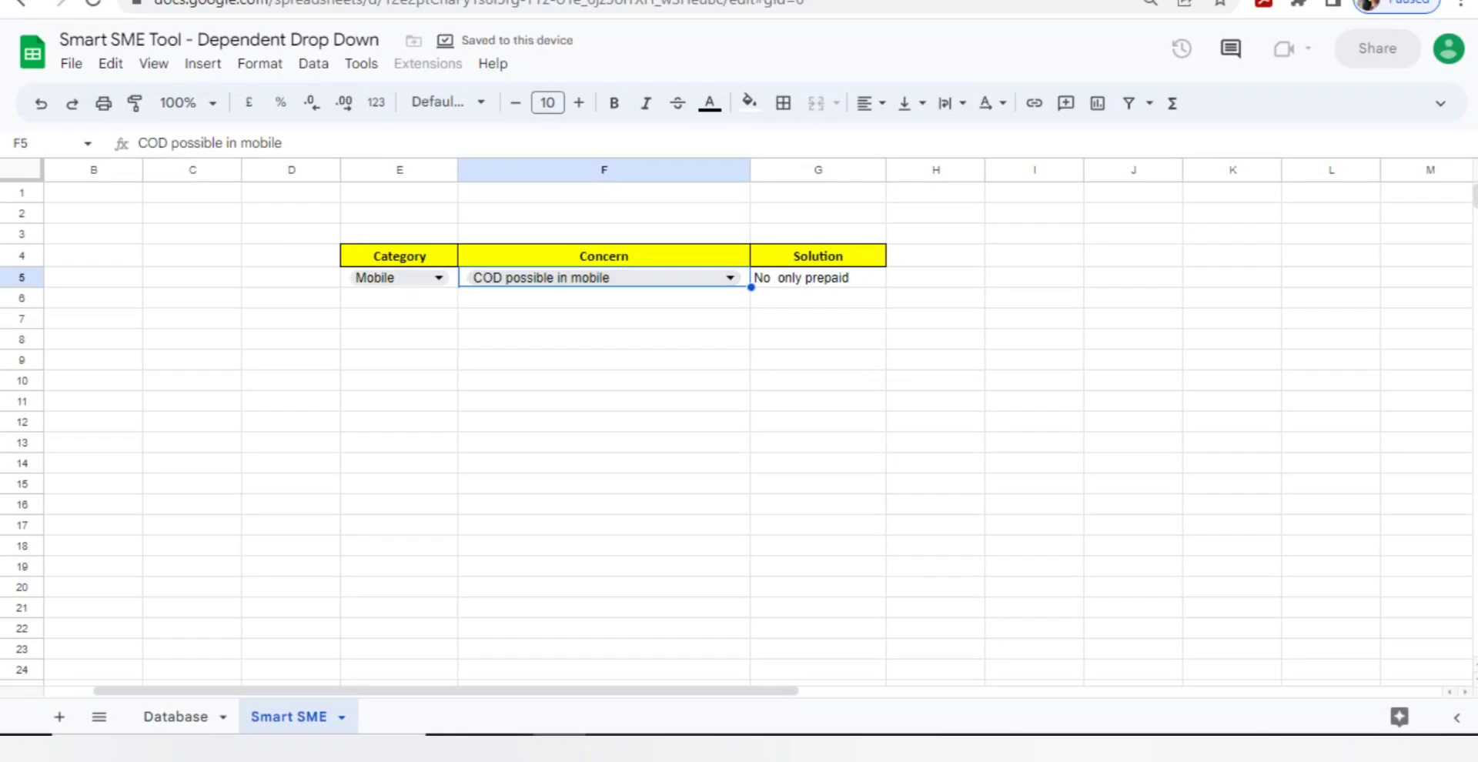
Step: Choose the Cancellation category in E5 and the concern Cancellation done after 7 days of delivery in F5, and inspect the Solution in G5
click(438, 277)
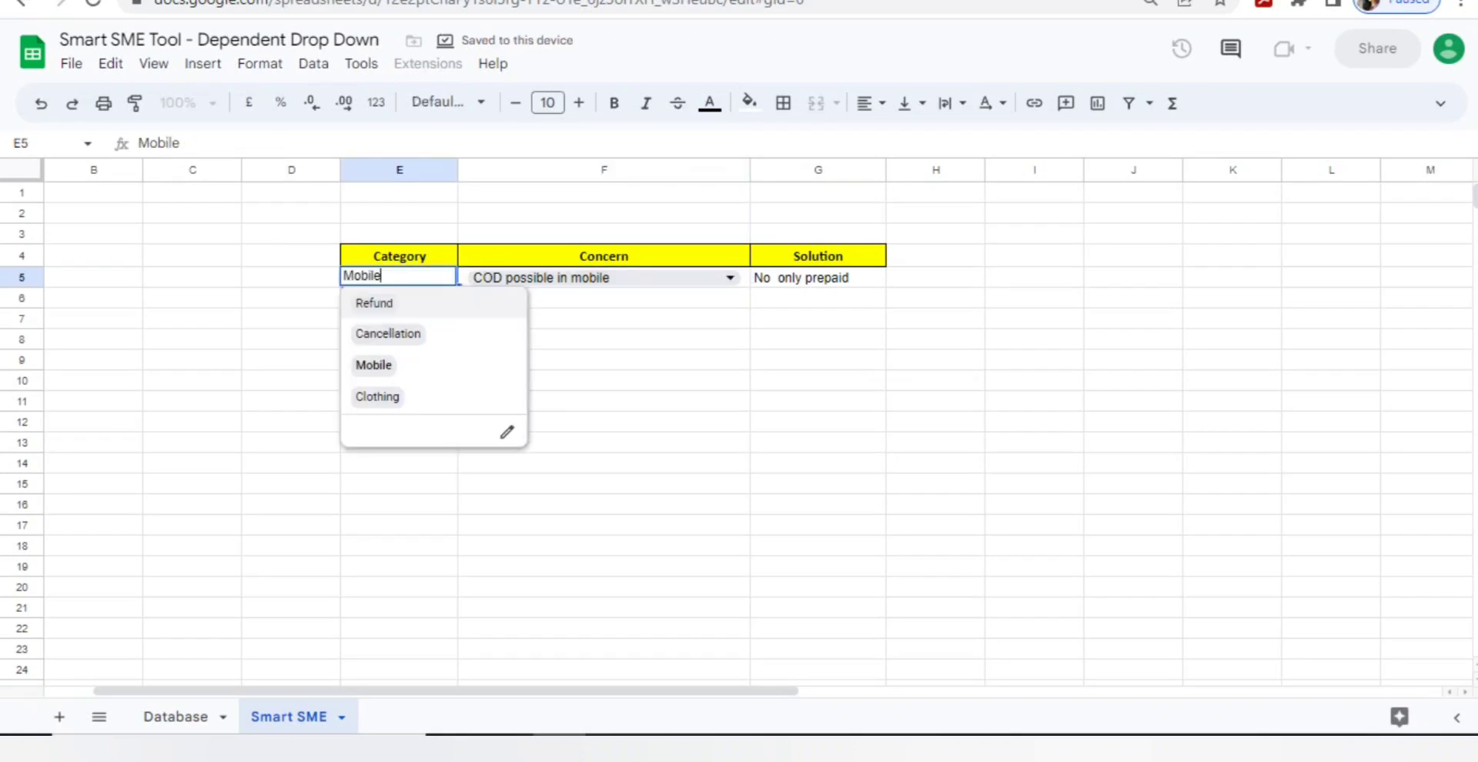
click(388, 333)
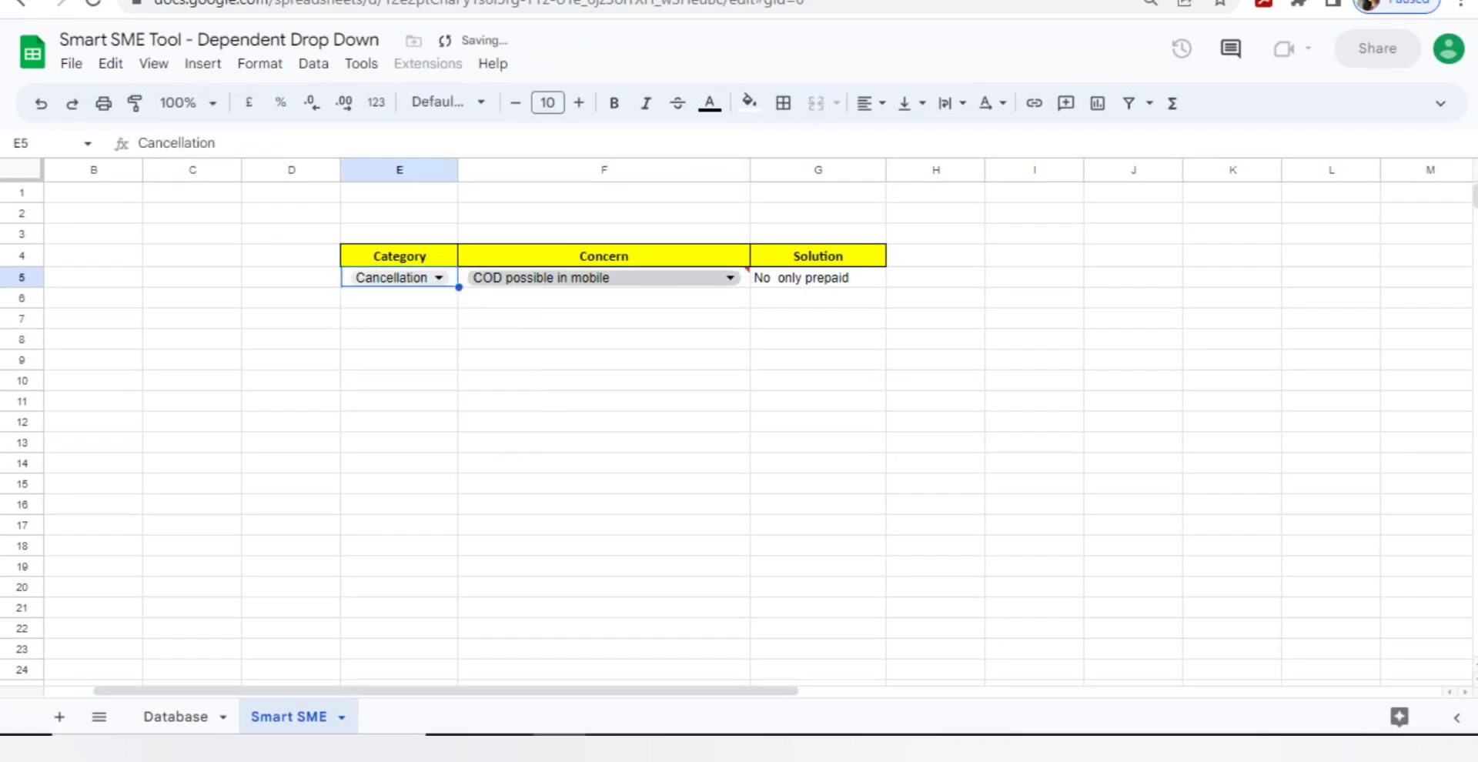
click(729, 277)
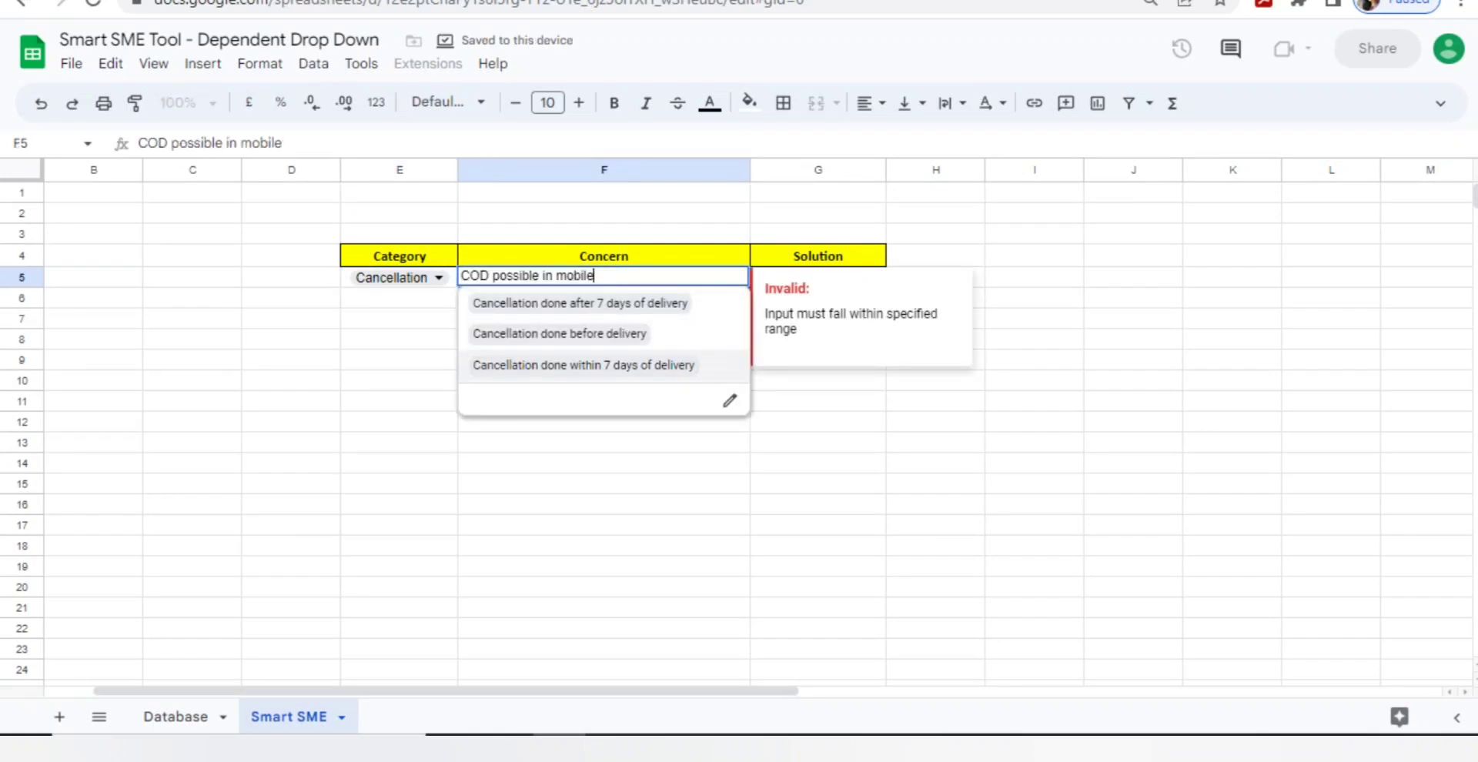
key(Up)
key(Up)
key(Return)
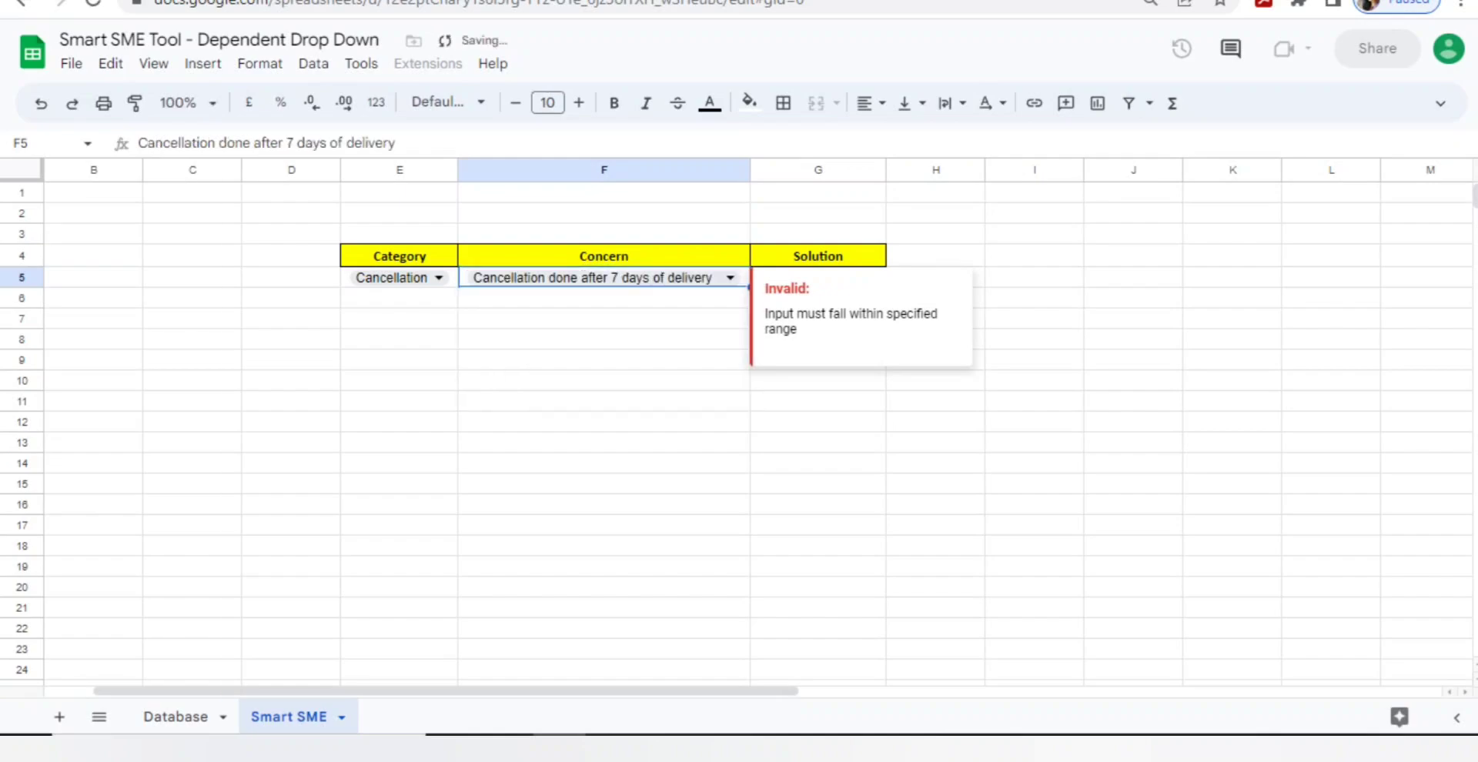
click(1033, 255)
click(817, 277)
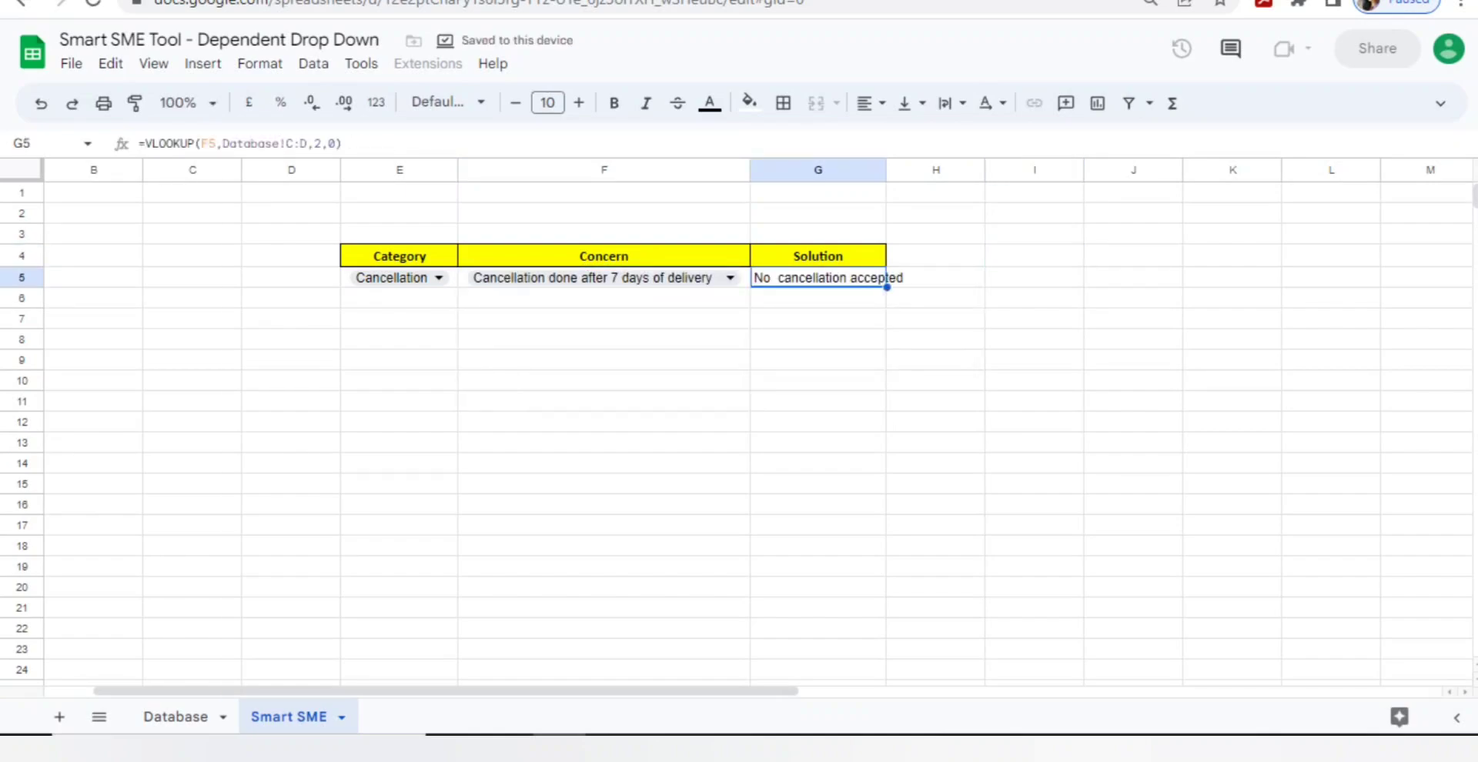
Step: Try the concern Cancellation done before delivery in F5 and switch back to Cancellation done after 7 days of delivery
click(729, 278)
key(Return)
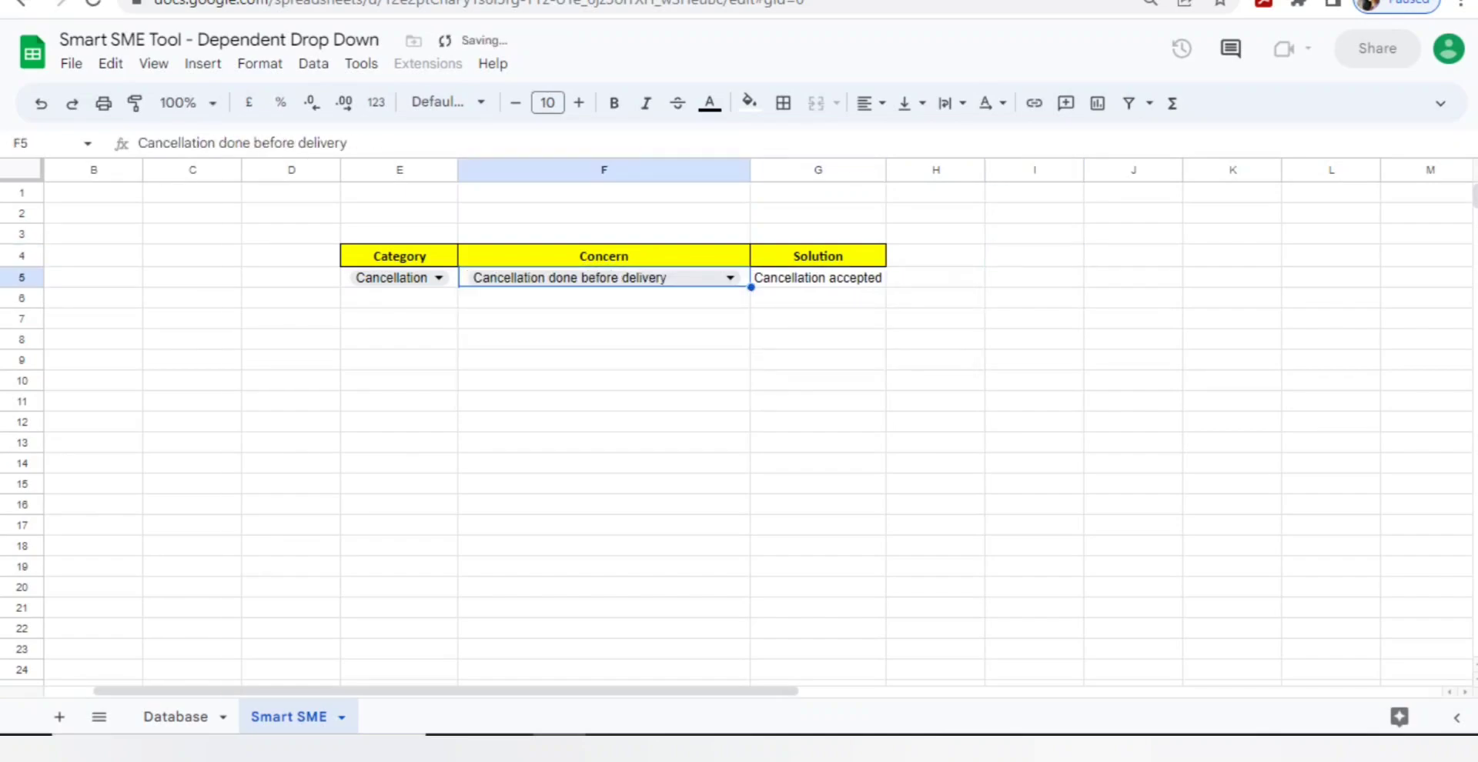
click(729, 277)
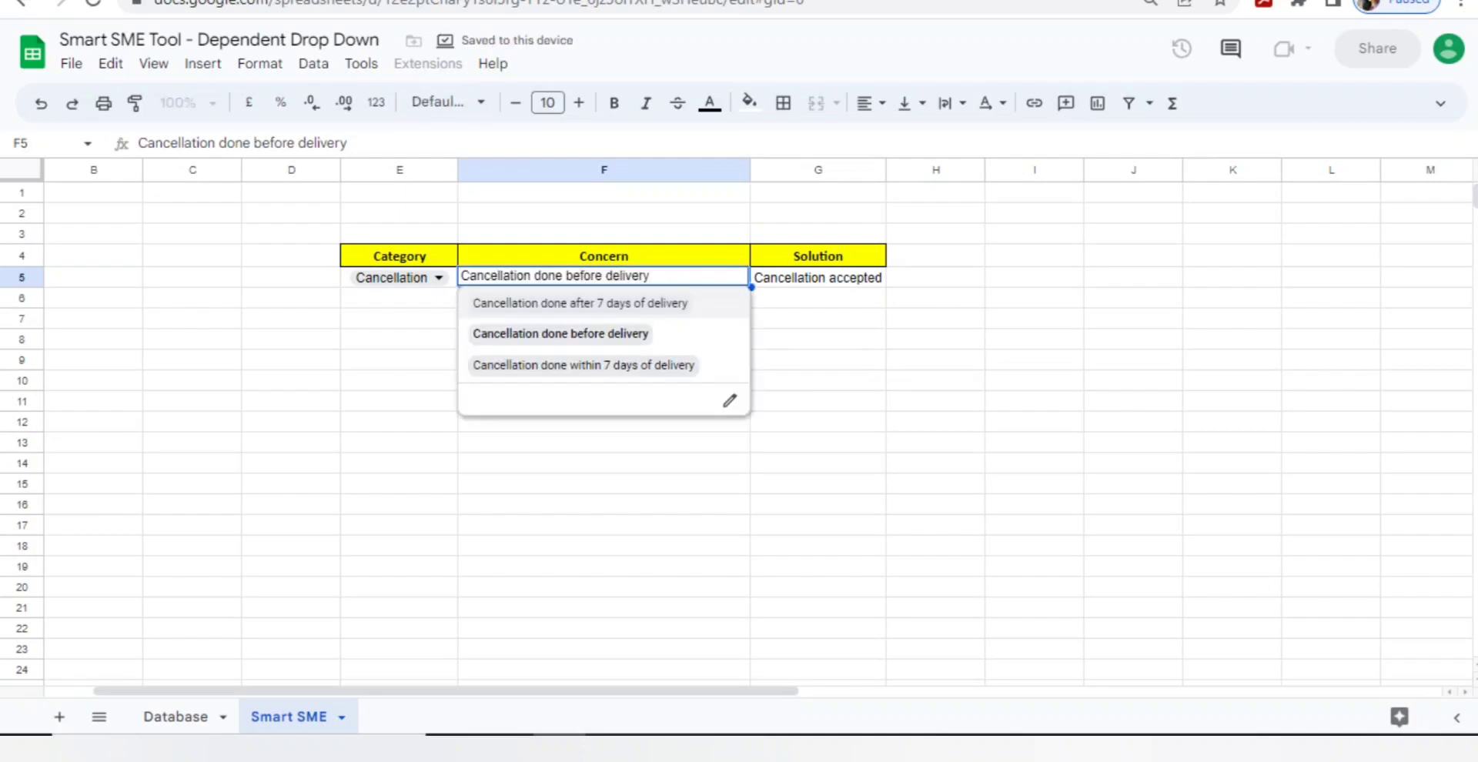
click(578, 303)
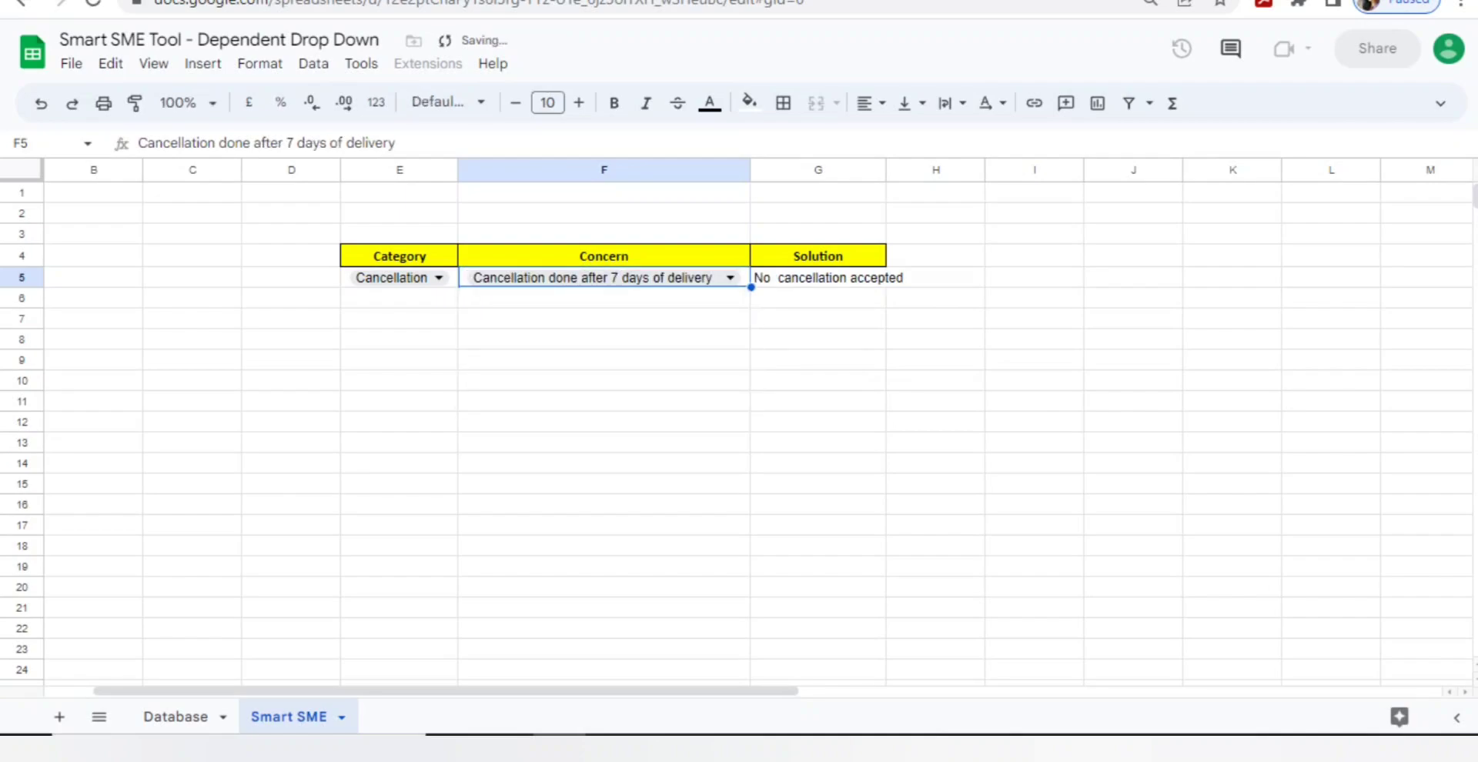
Step: Review the finished Smart SME table and the filtered Concern list in column H of the Database sheet that feeds its drop-down
drag(291, 212, 935, 319)
click(291, 297)
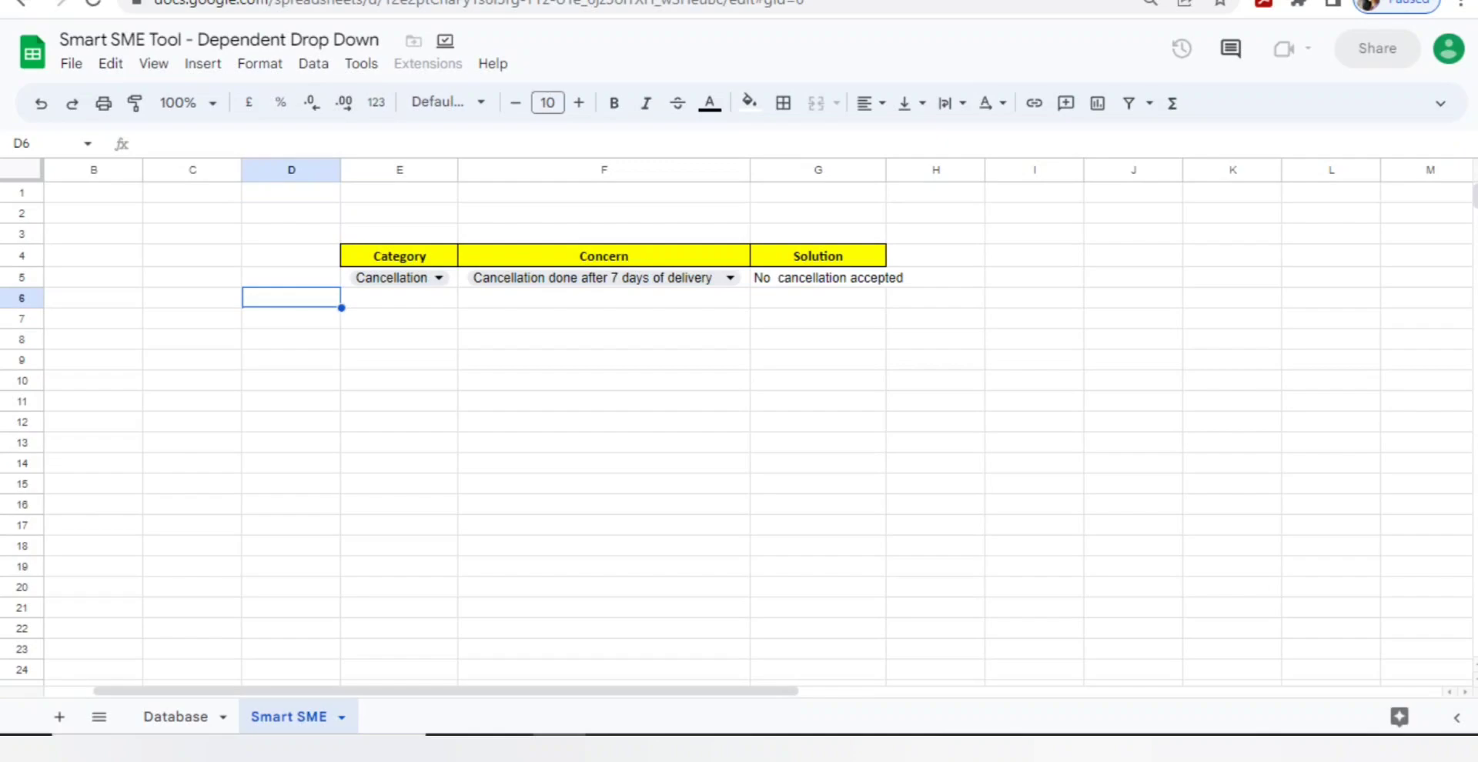
click(603, 255)
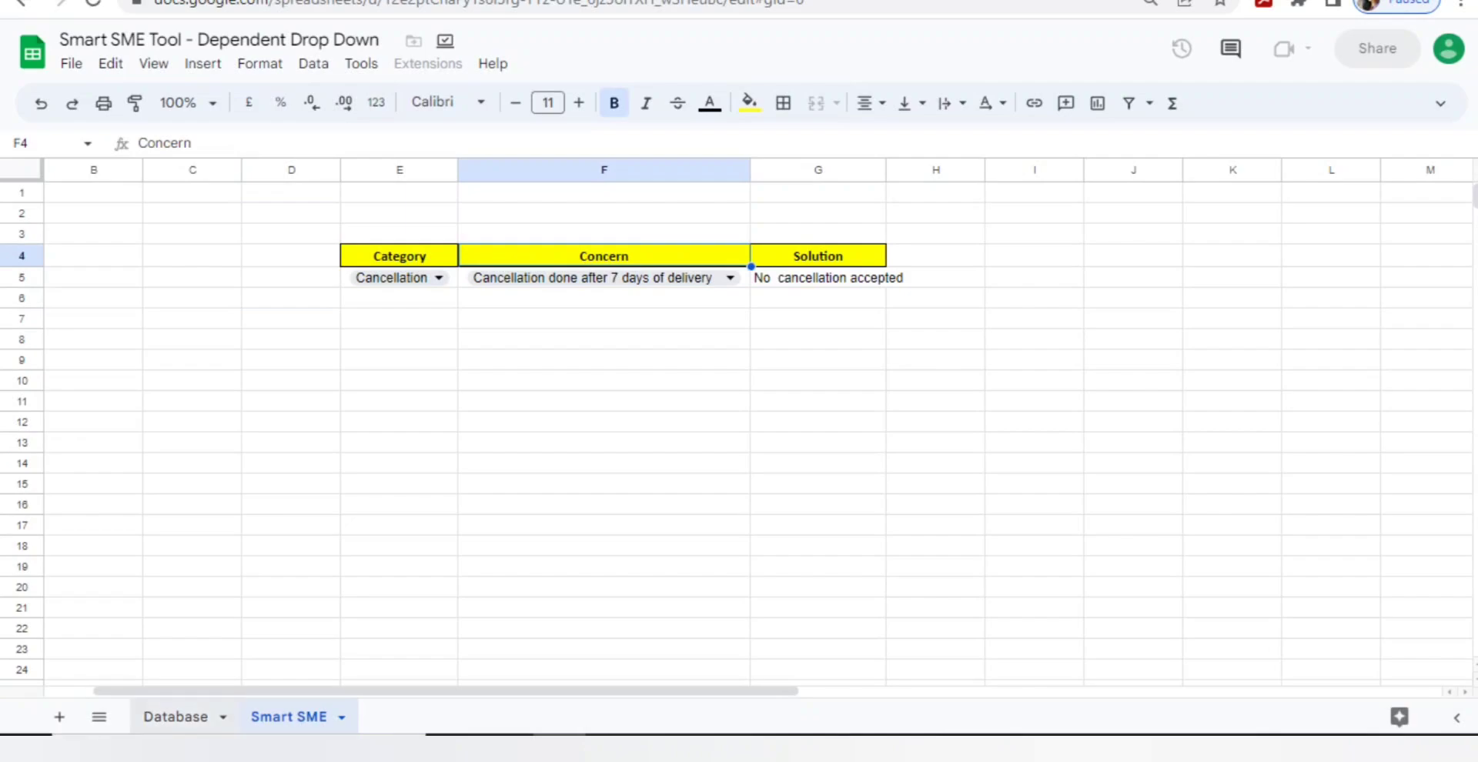
click(175, 716)
click(1073, 235)
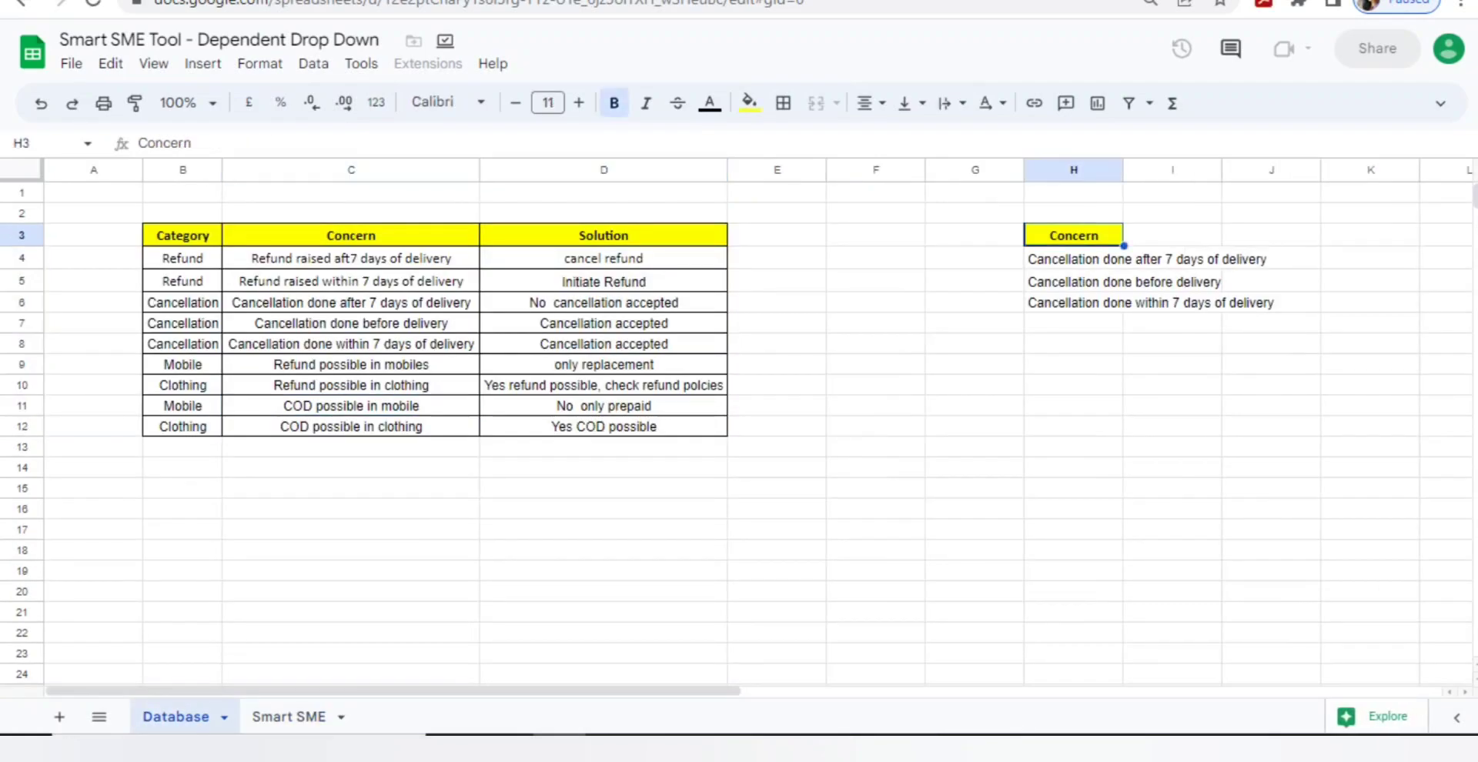
click(1172, 235)
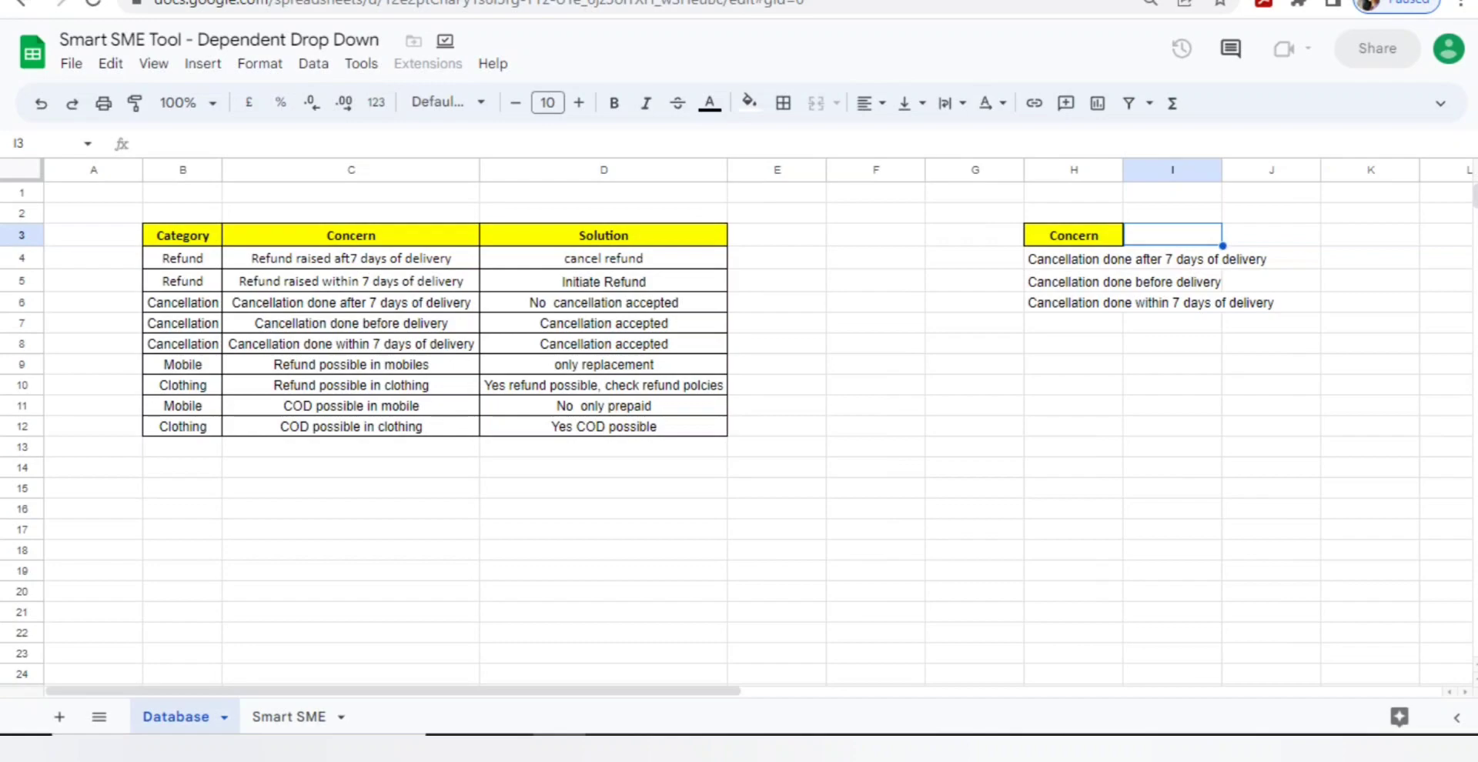
click(288, 717)
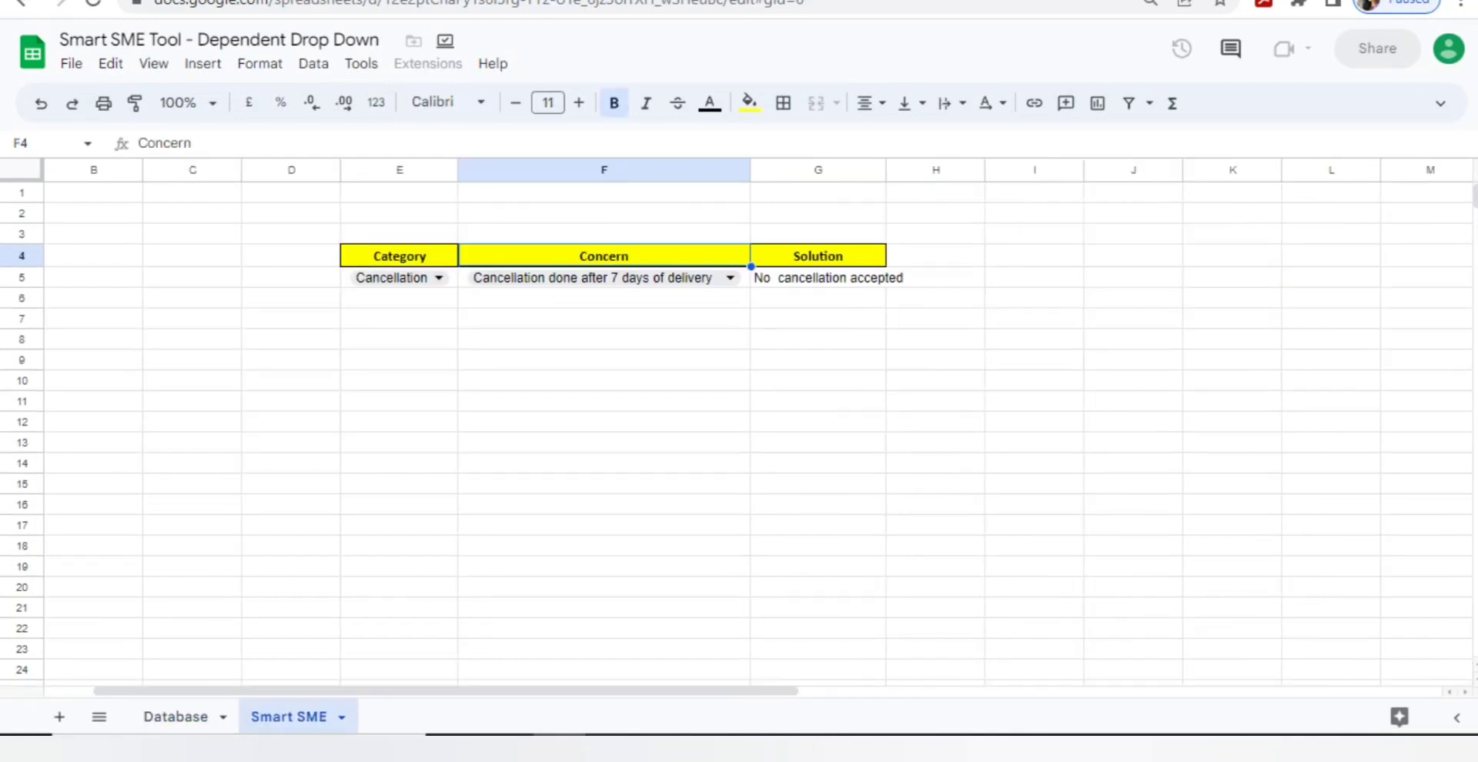
click(603, 462)
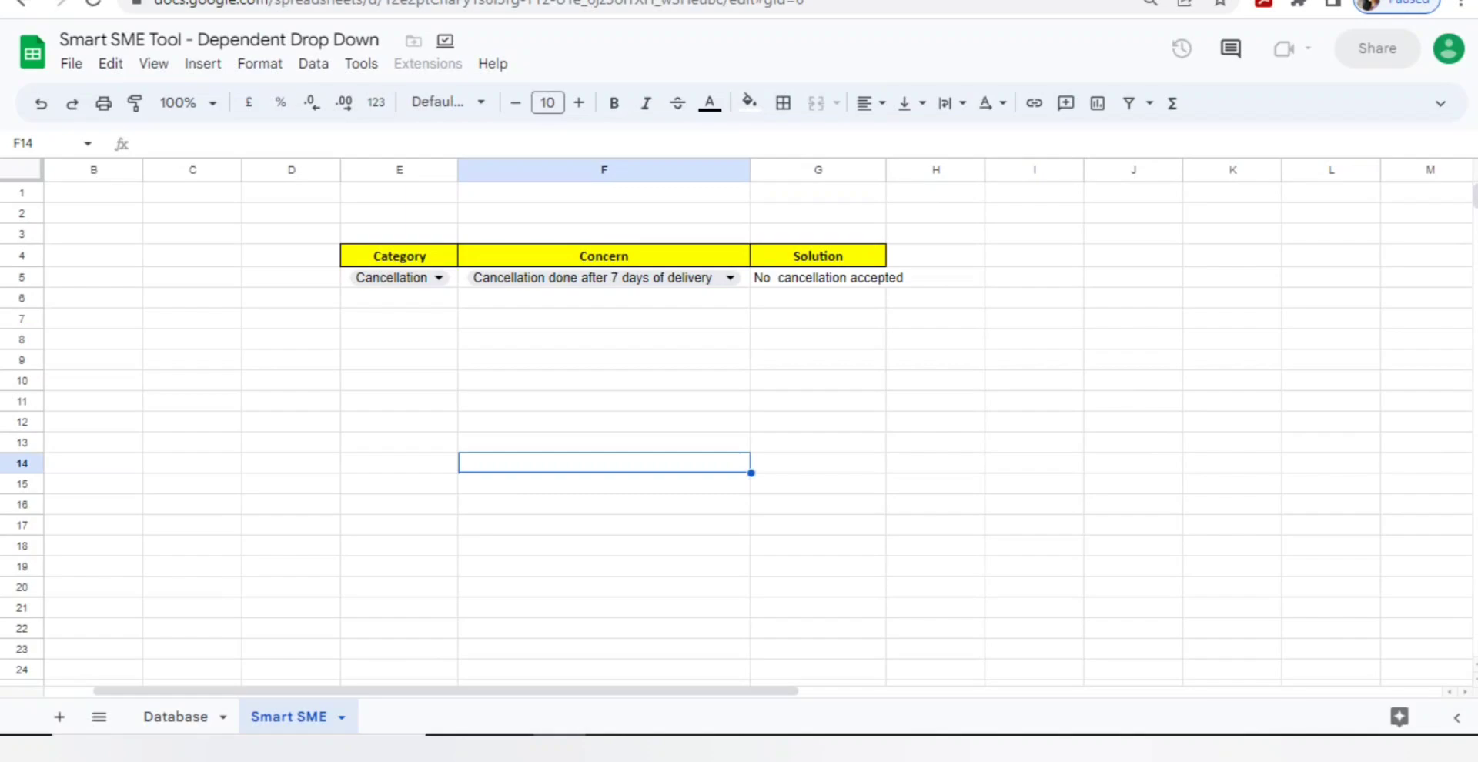
click(818, 297)
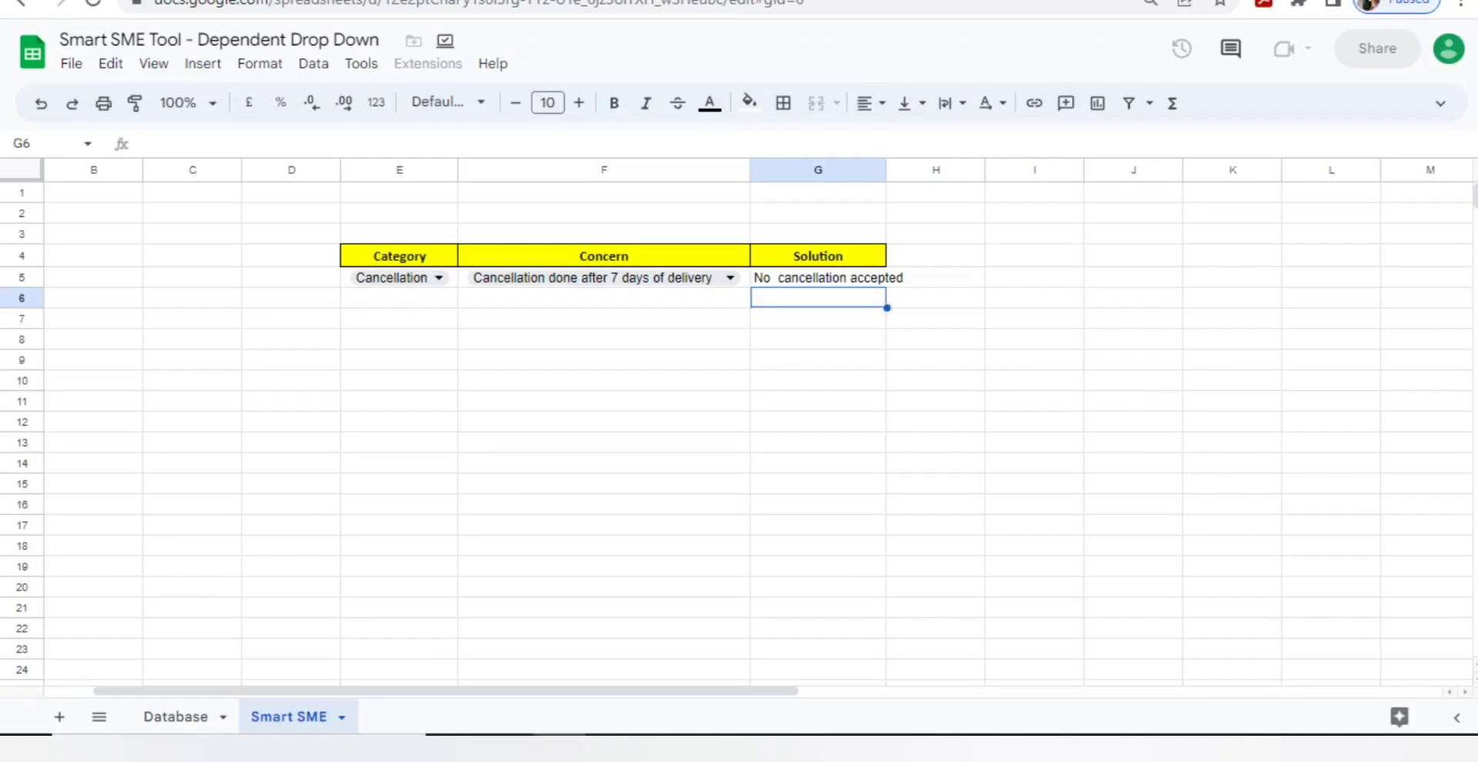